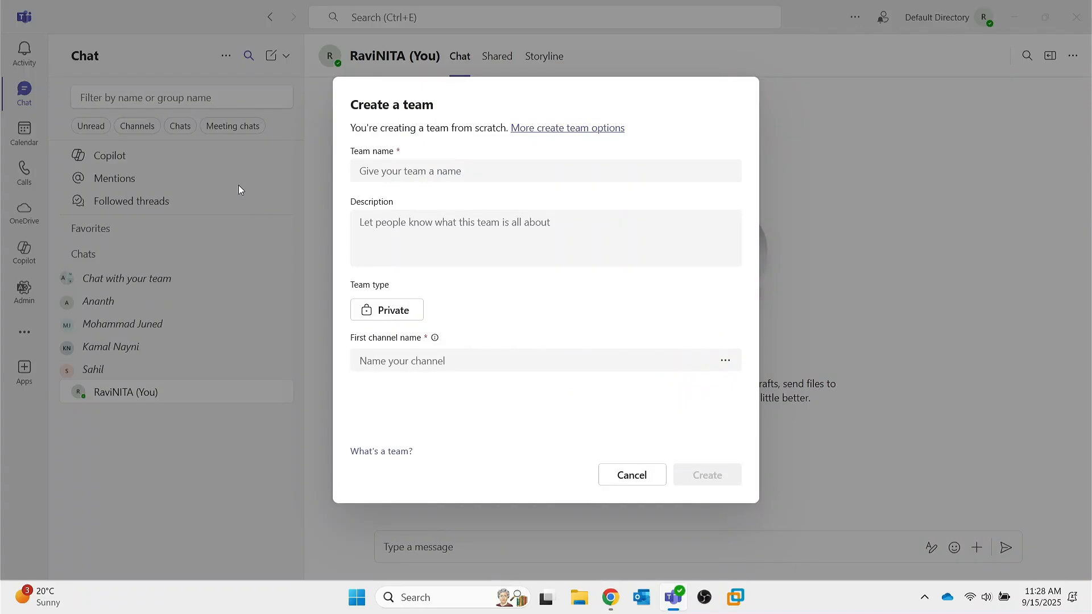
Step: Name the new private team DEMO TEAM and enter FOR DEMO as its description
click(450, 162)
text(DEMO)
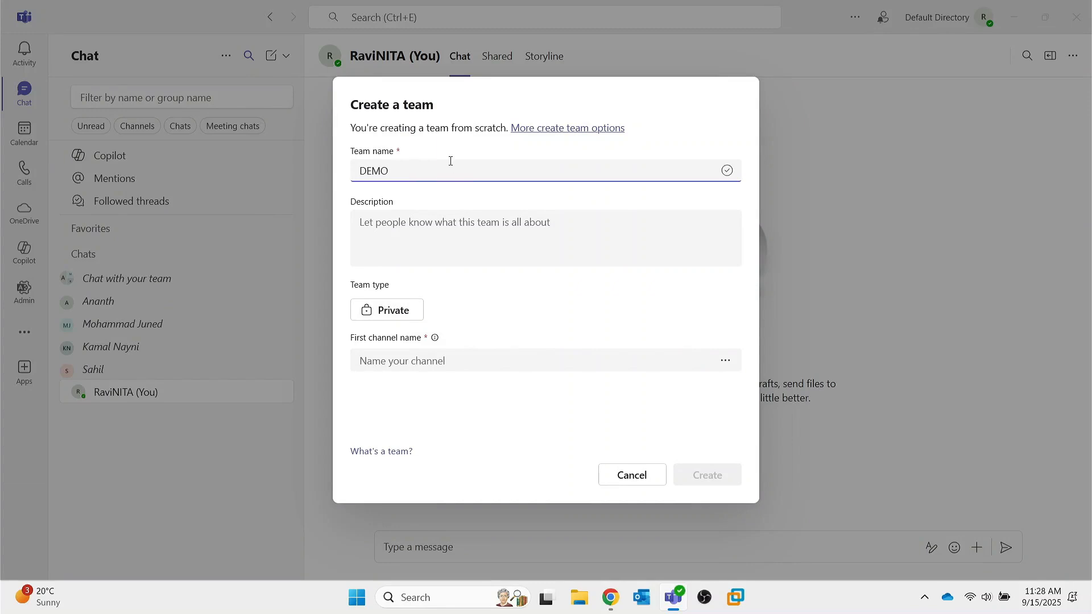
text( TEAM)
click(411, 239)
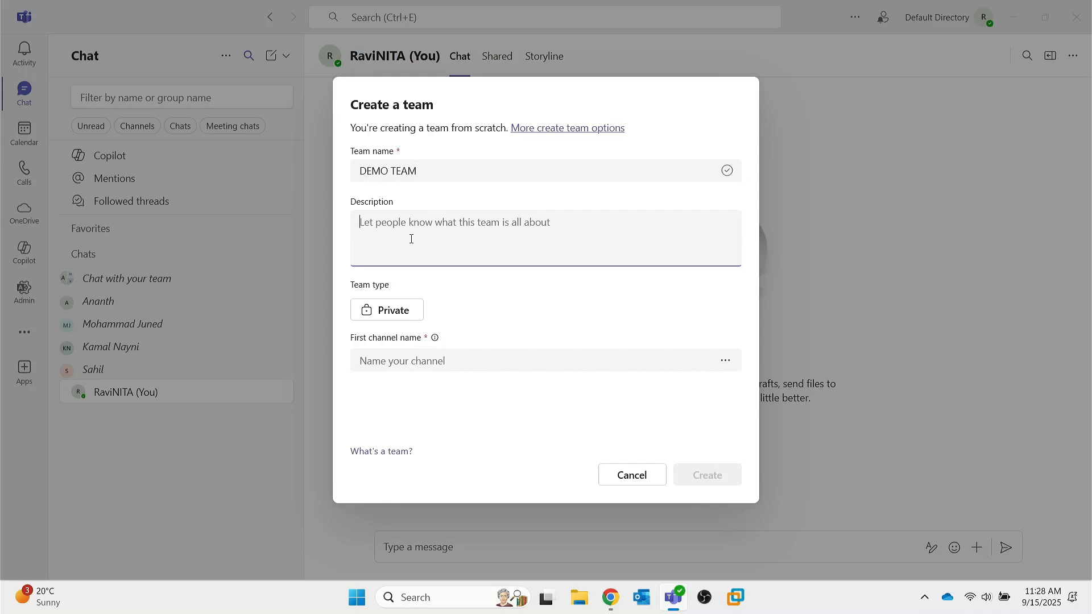
text(FOR )
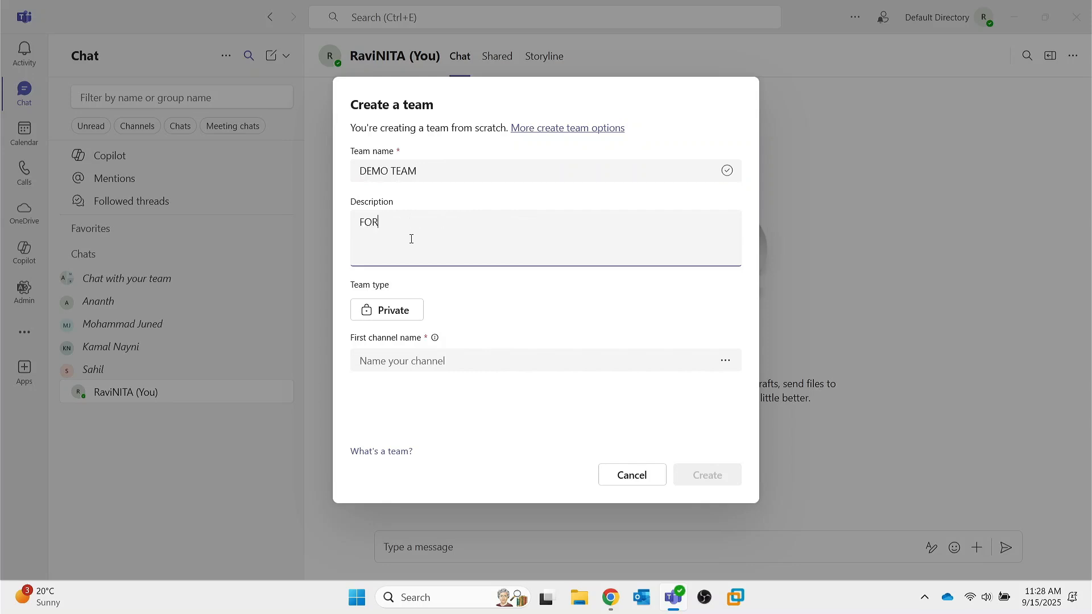
text(DEMO)
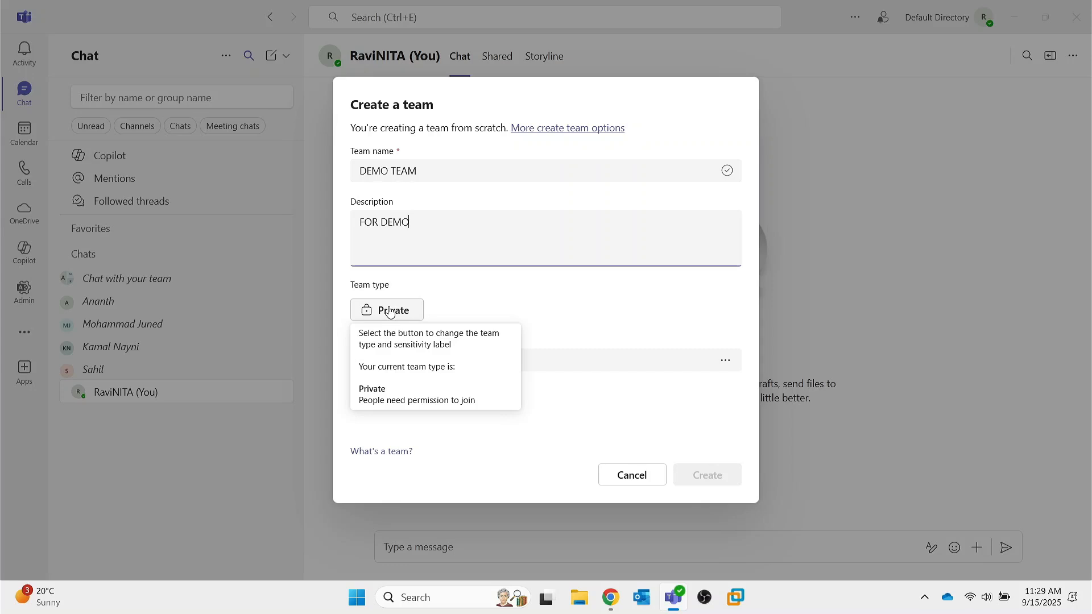
click(463, 300)
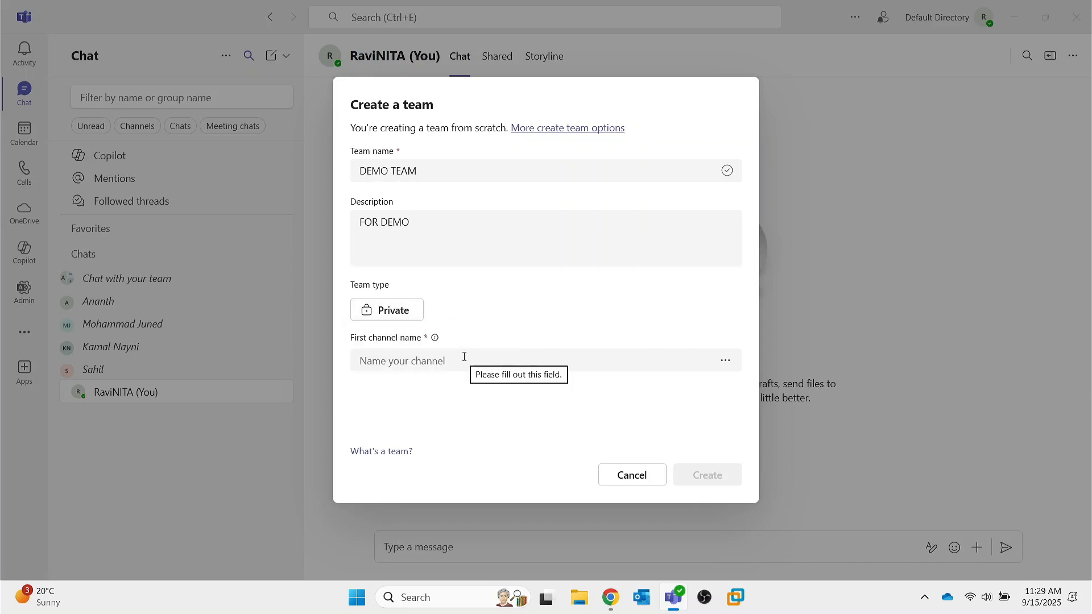
Step: Name the first channel DEMO Channel and create the team
click(403, 369)
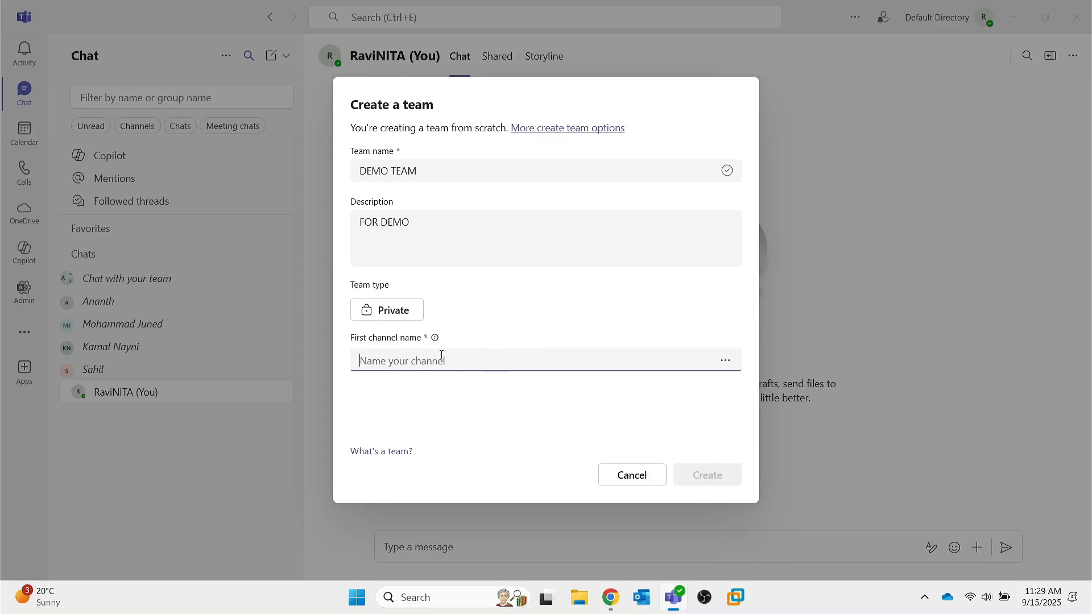
text(DEMO)
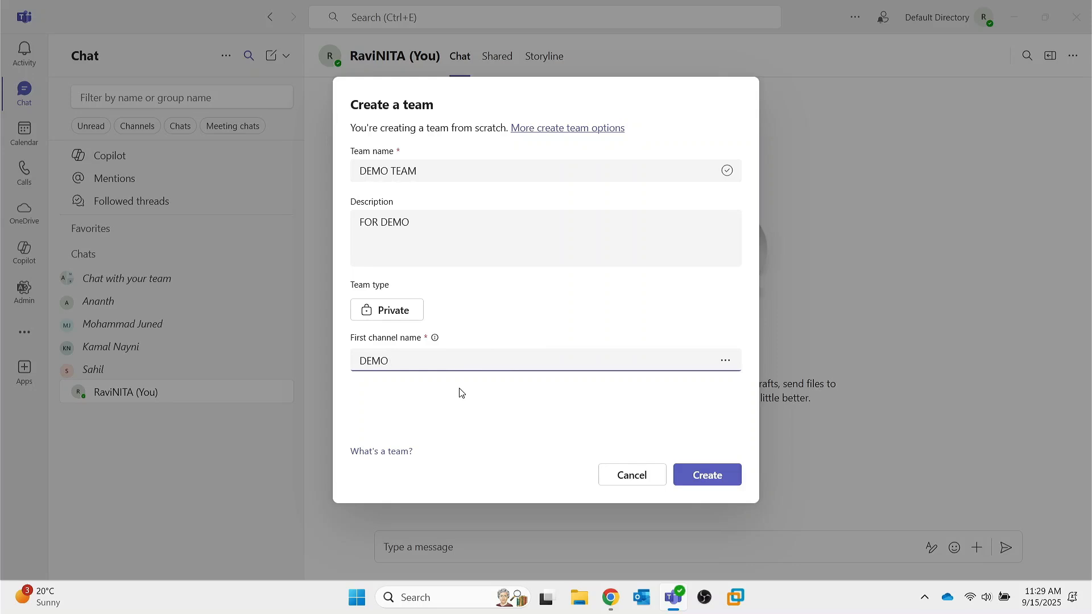
text( Channel)
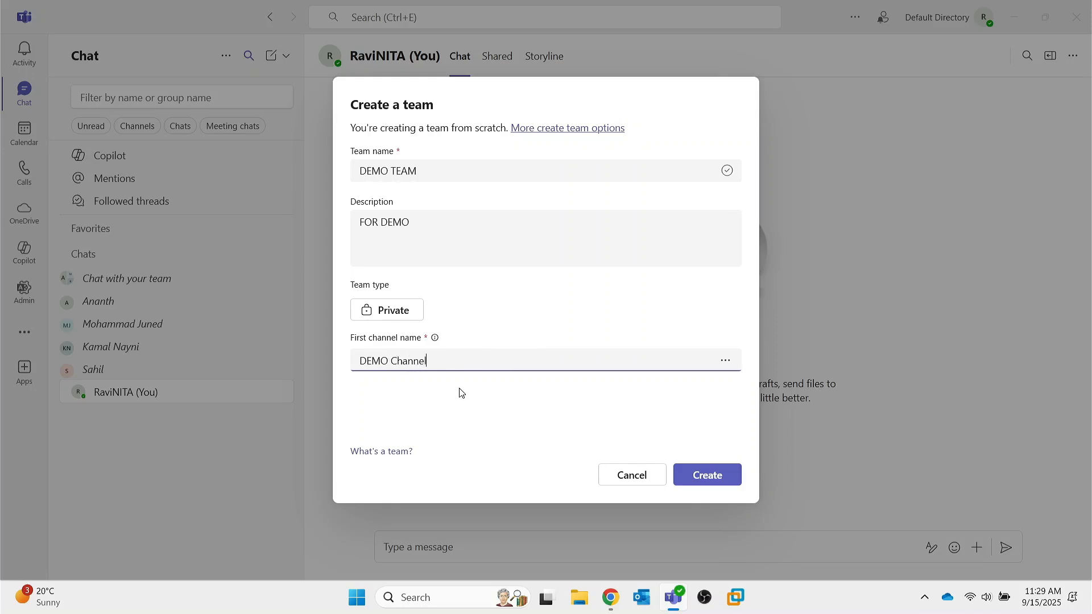
click(687, 473)
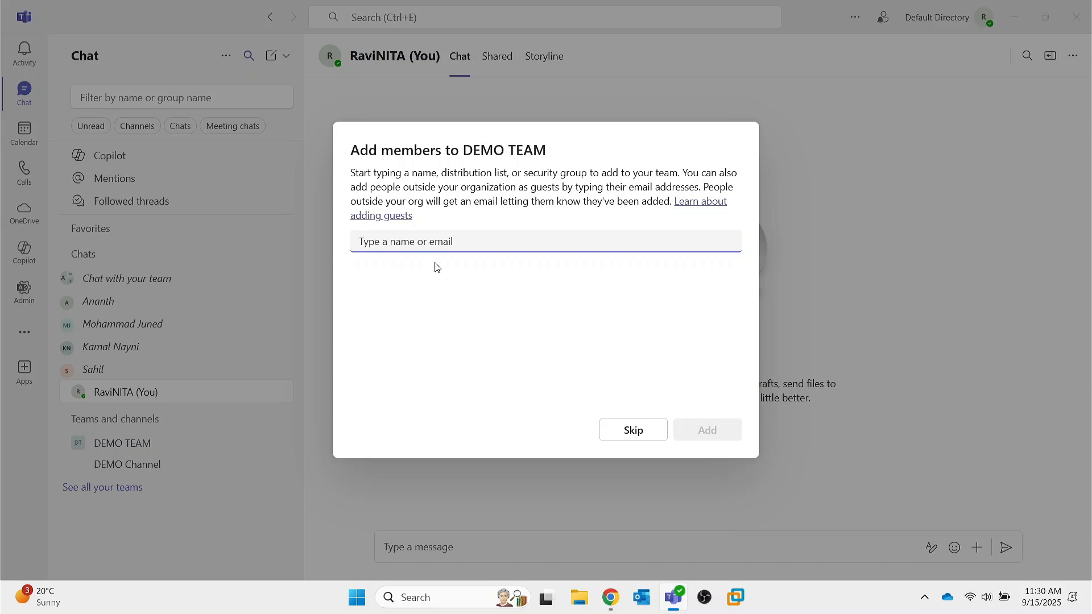
Step: Add the suggested colleague matching "an" to DEMO TEAM with the Member role
text(an)
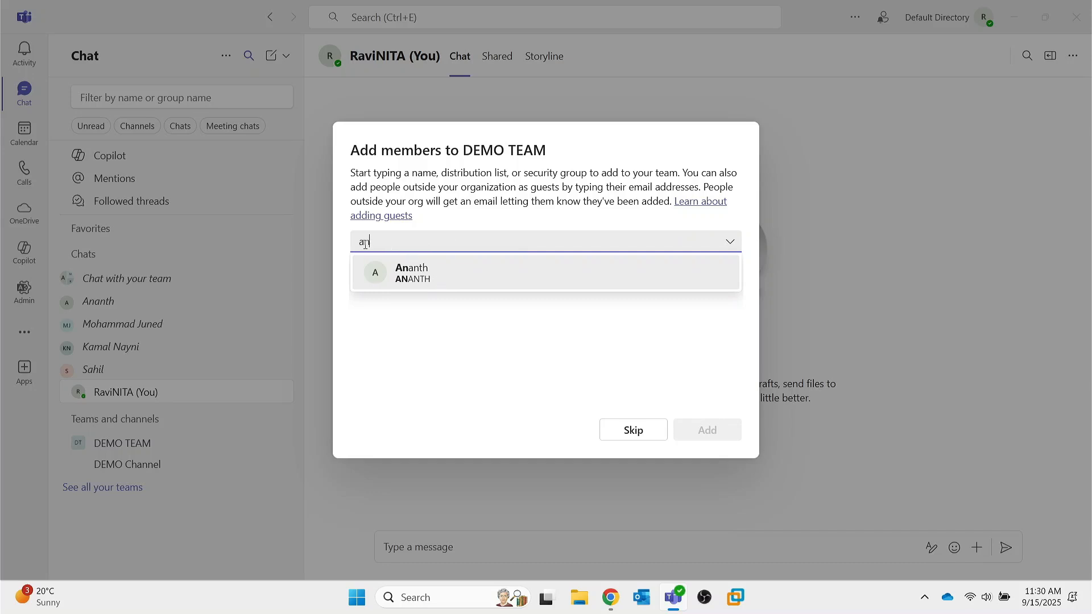
click(406, 267)
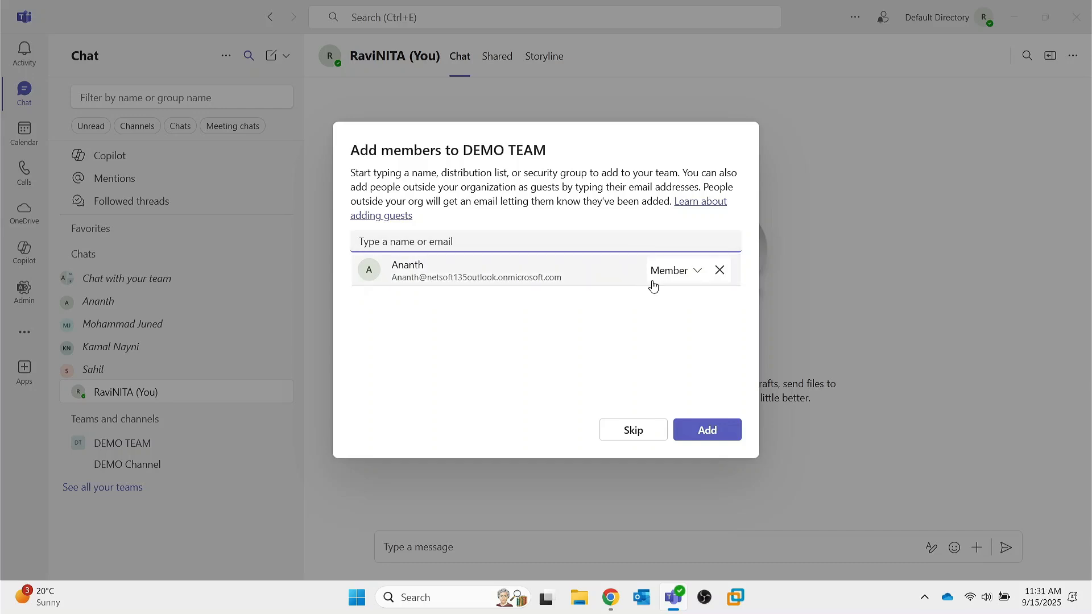
click(699, 276)
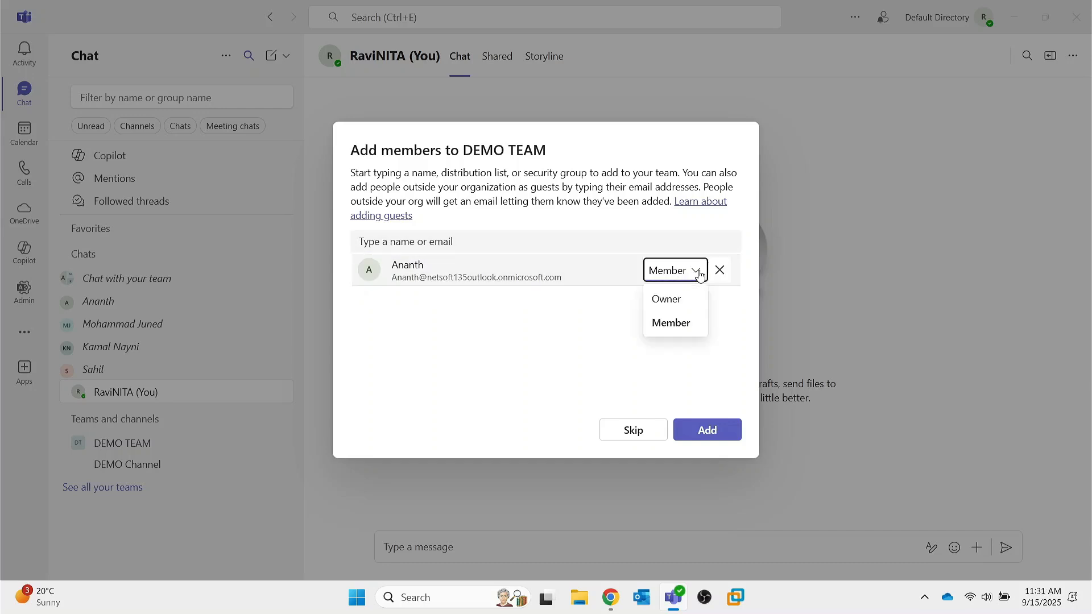
click(674, 301)
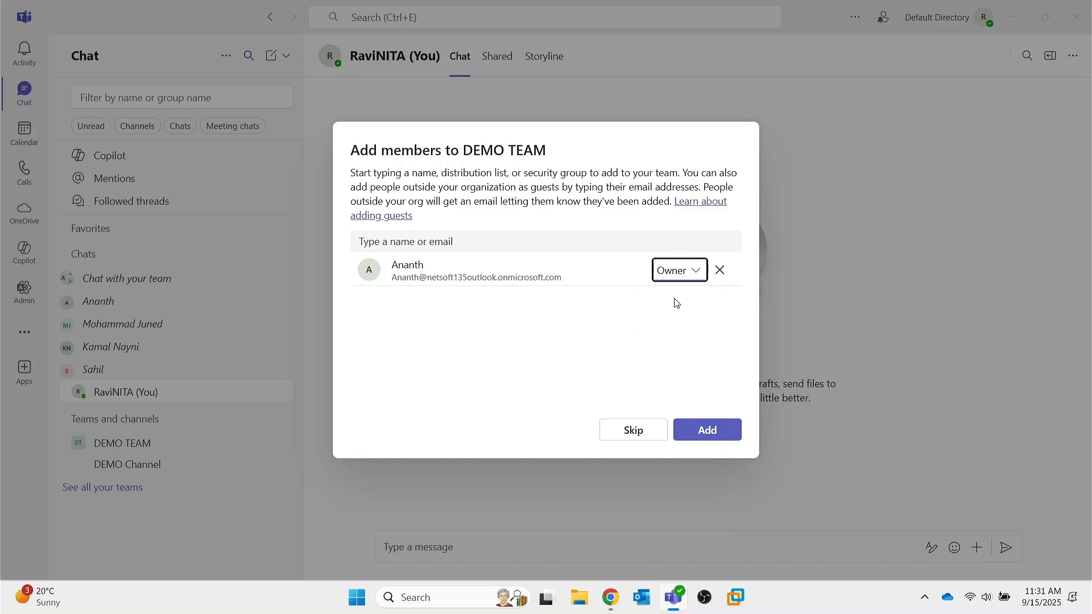
click(696, 275)
click(677, 321)
click(708, 436)
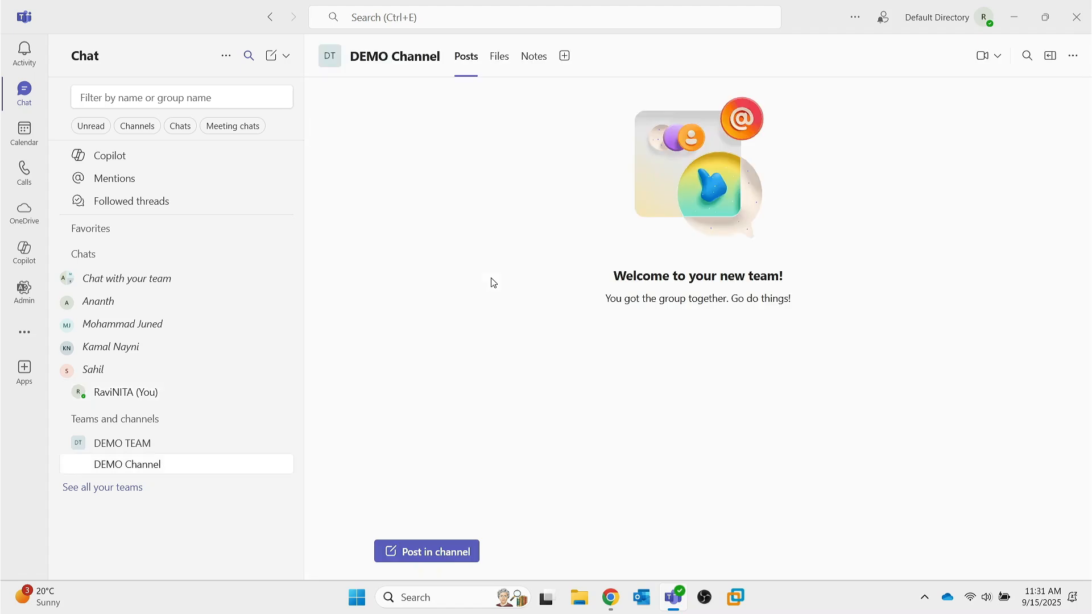
Step: Collapse the Favorites and Chats groups and the DEMO TEAM entry, keeping Teams and channels expanded
click(84, 254)
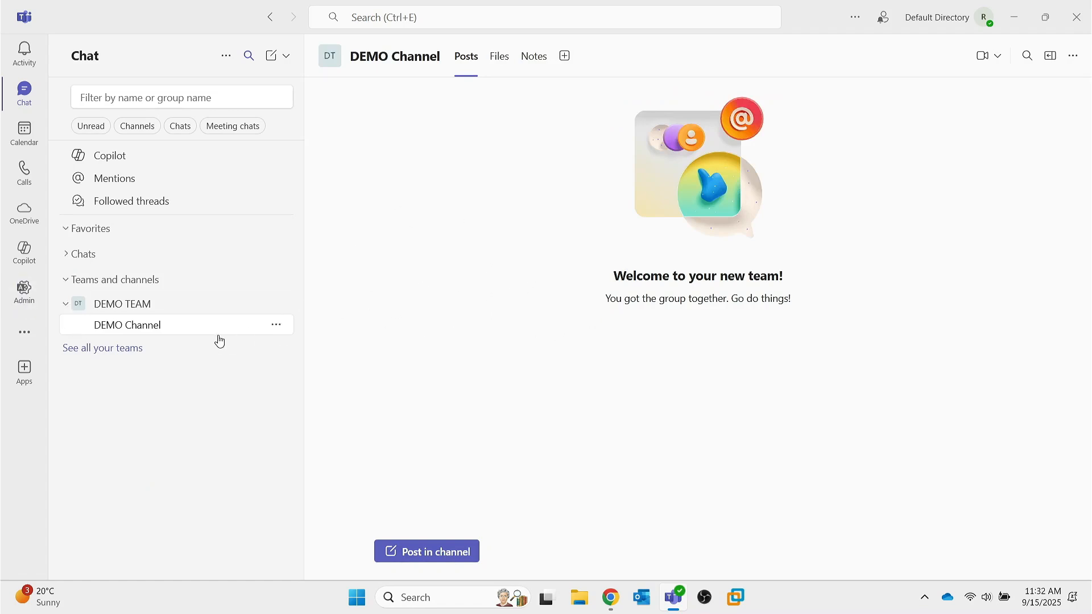
click(114, 308)
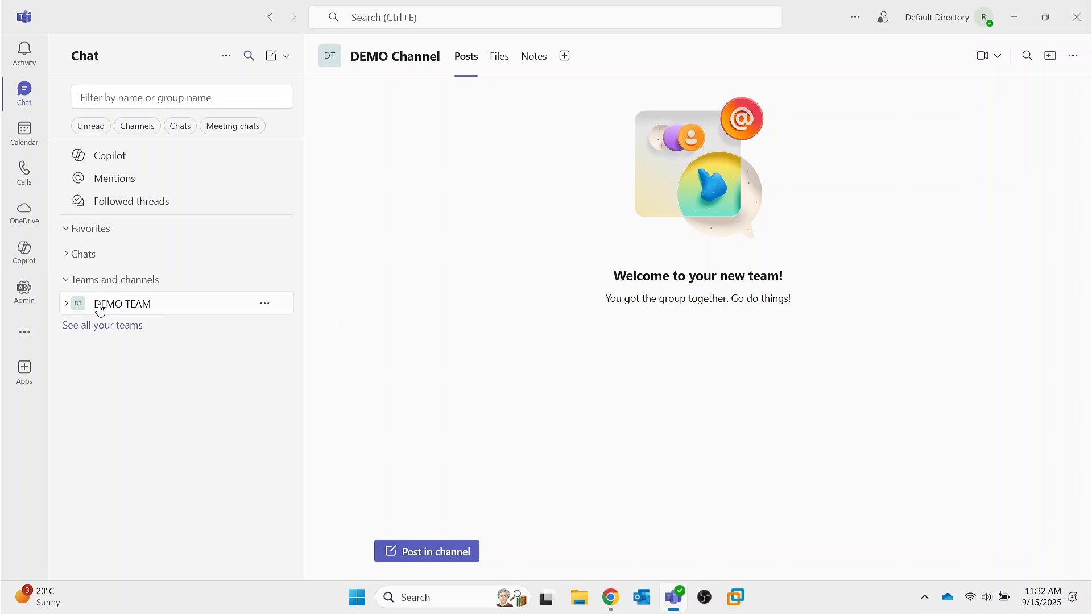
click(67, 283)
click(66, 231)
click(67, 282)
click(67, 307)
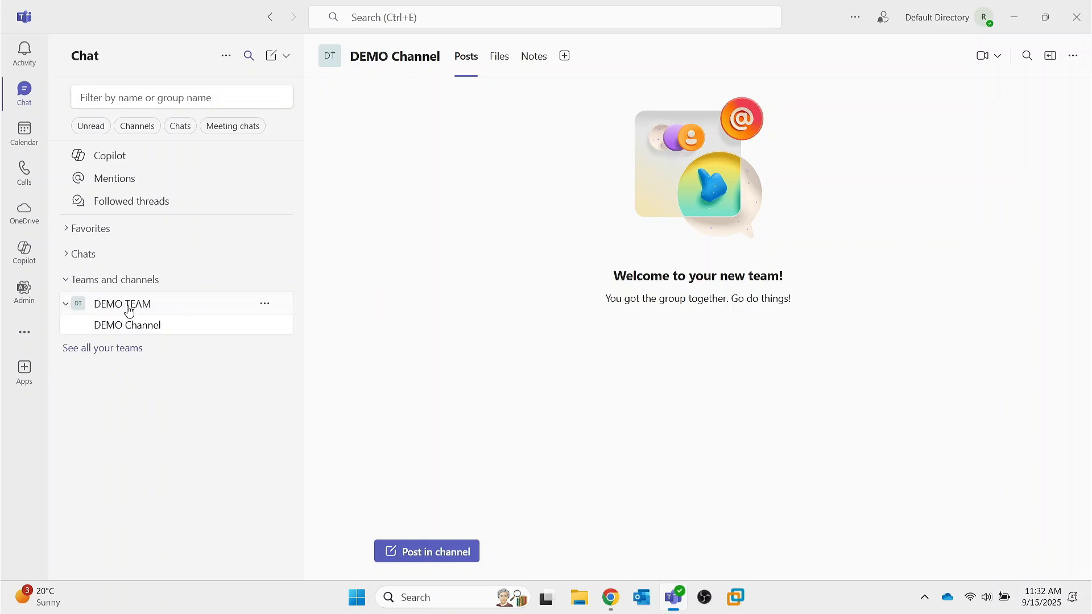
click(134, 312)
click(68, 307)
click(139, 306)
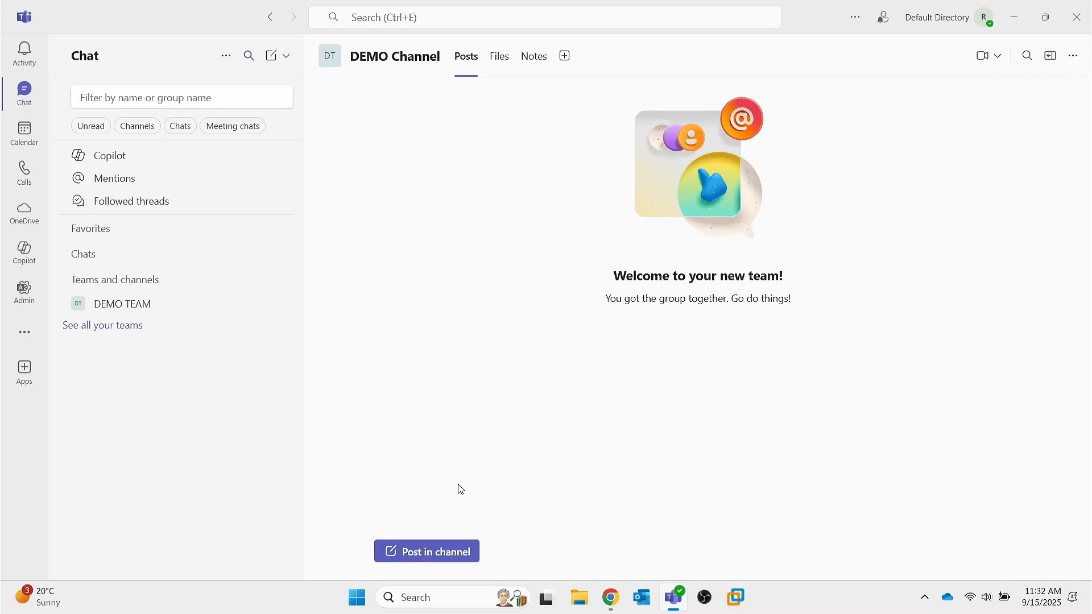
Step: Publish a post in DEMO Channel with the subject DEMO POST and the message DEMO
click(424, 552)
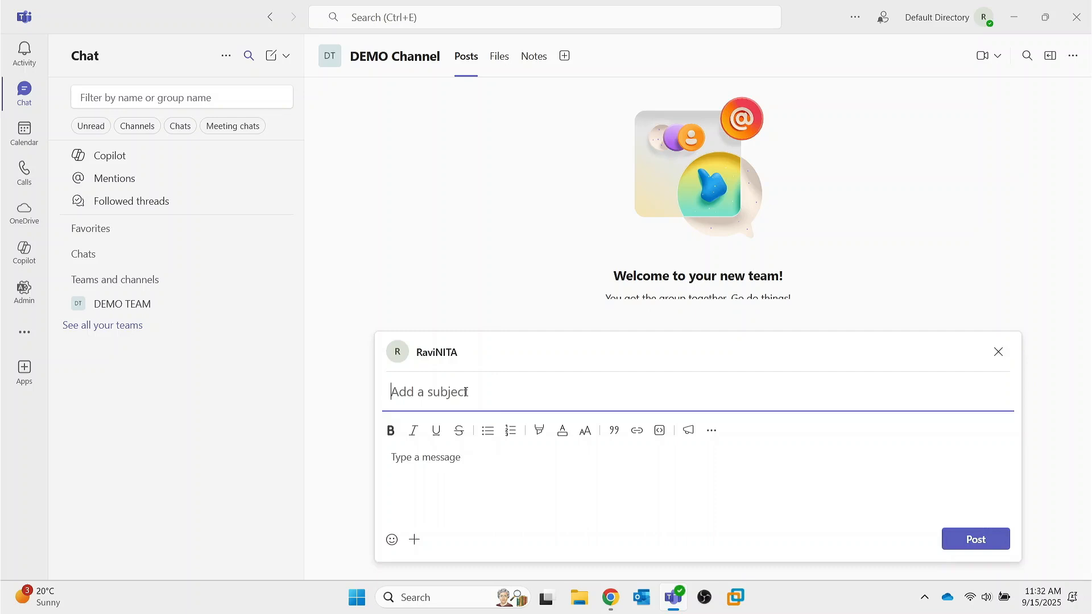
text(DEMO POST)
click(449, 471)
text(DEMO)
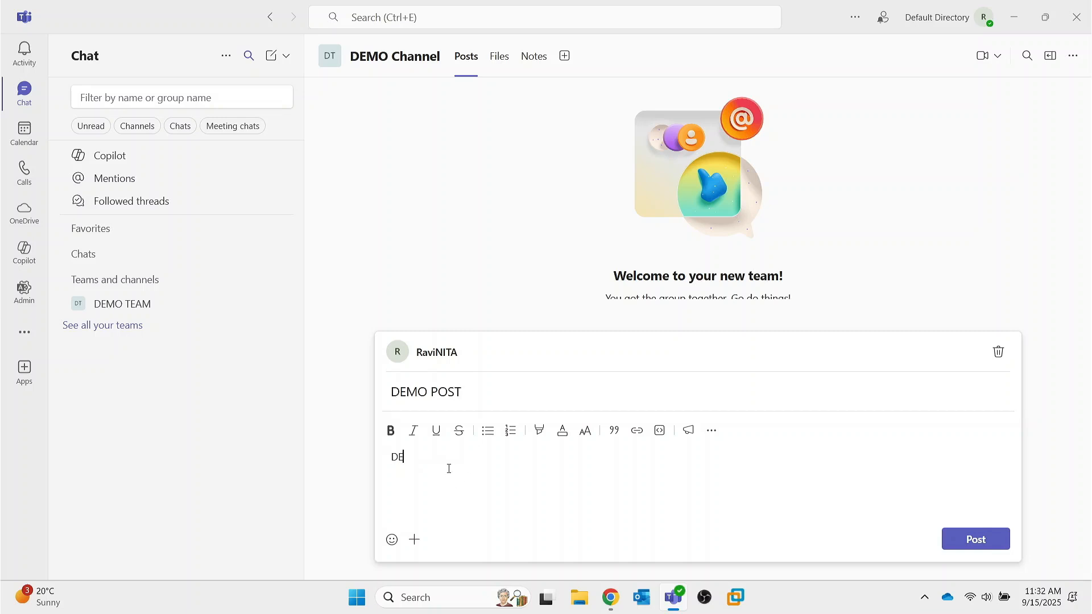
click(976, 540)
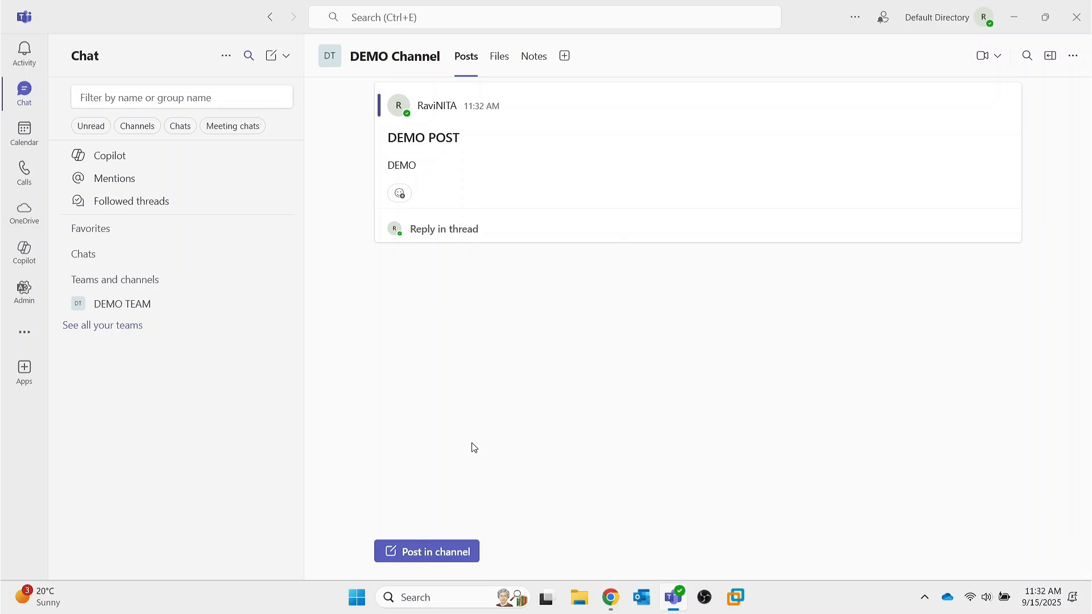
Step: View the shared files of DEMO Channel and reselect the channel under DEMO TEAM
click(500, 57)
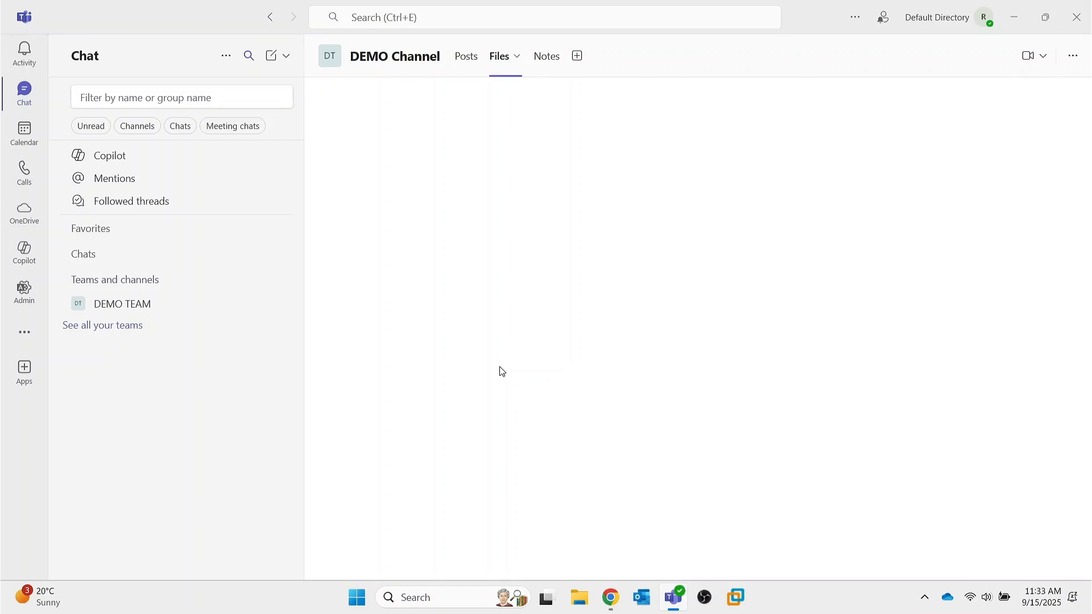
click(516, 57)
click(547, 114)
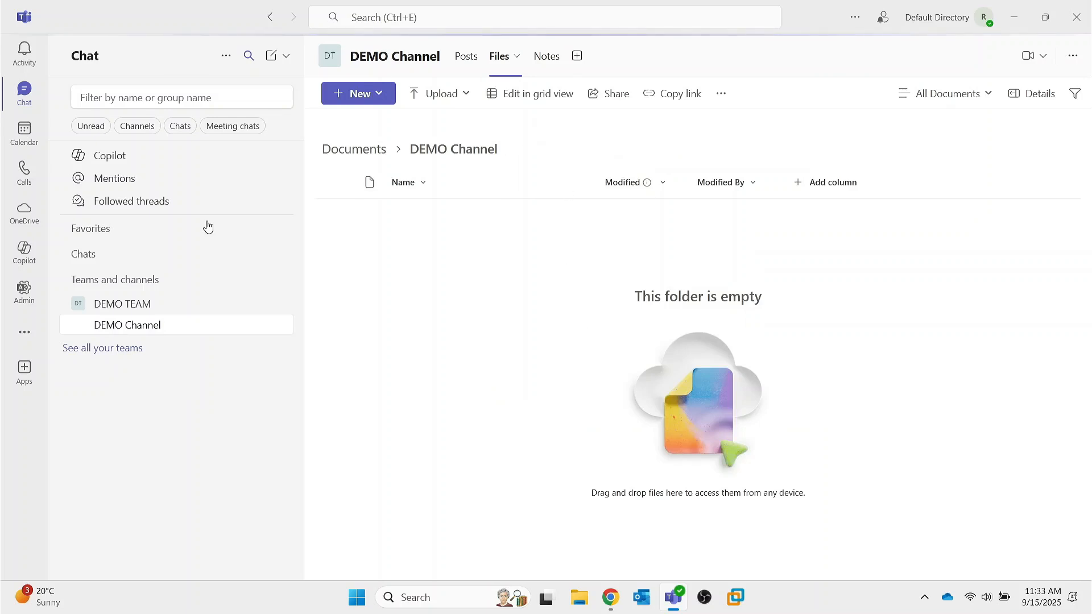
click(114, 306)
click(114, 307)
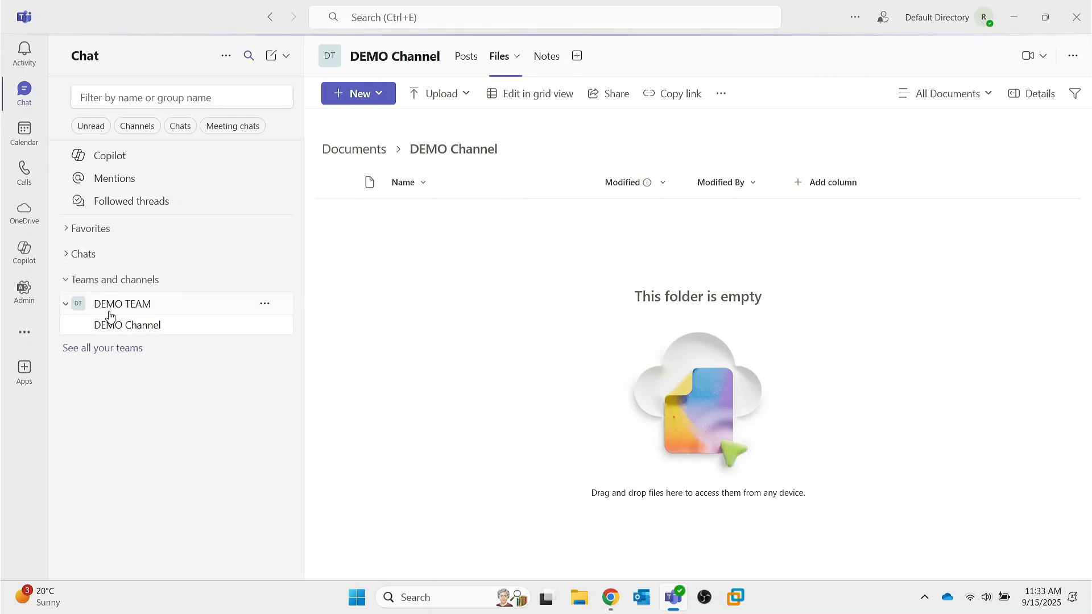
click(114, 324)
click(502, 55)
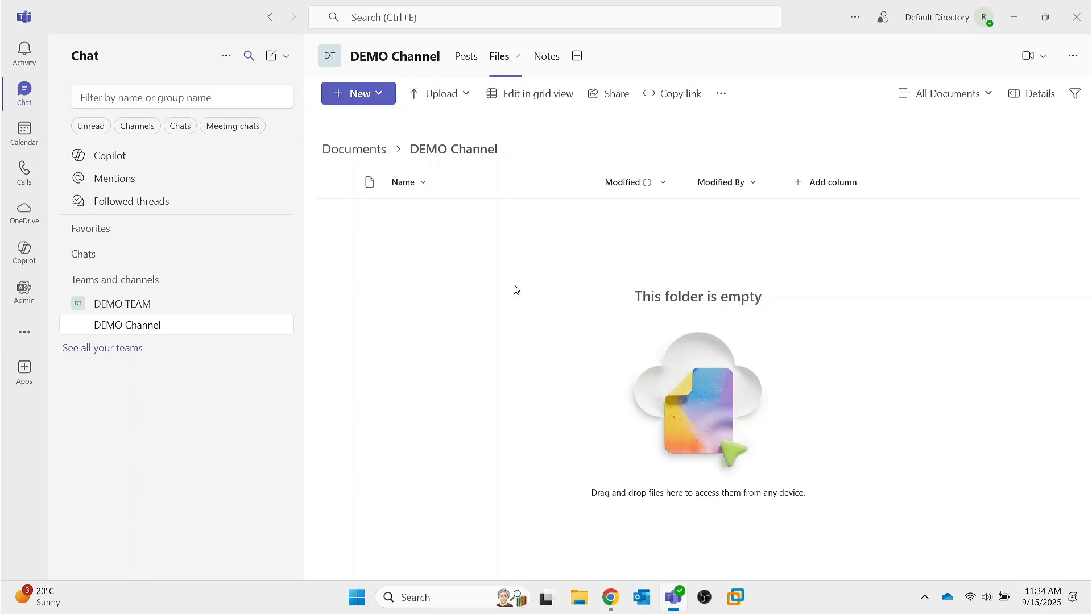
Step: Open the DEMO Channel notes and start a channel conversation alongside the notebook
click(546, 61)
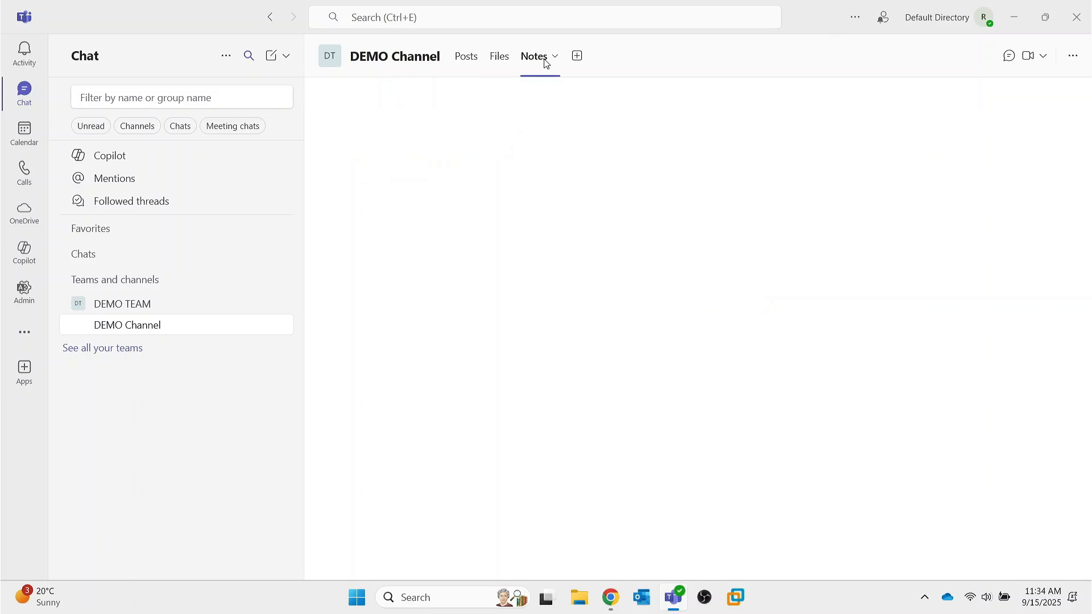
click(555, 57)
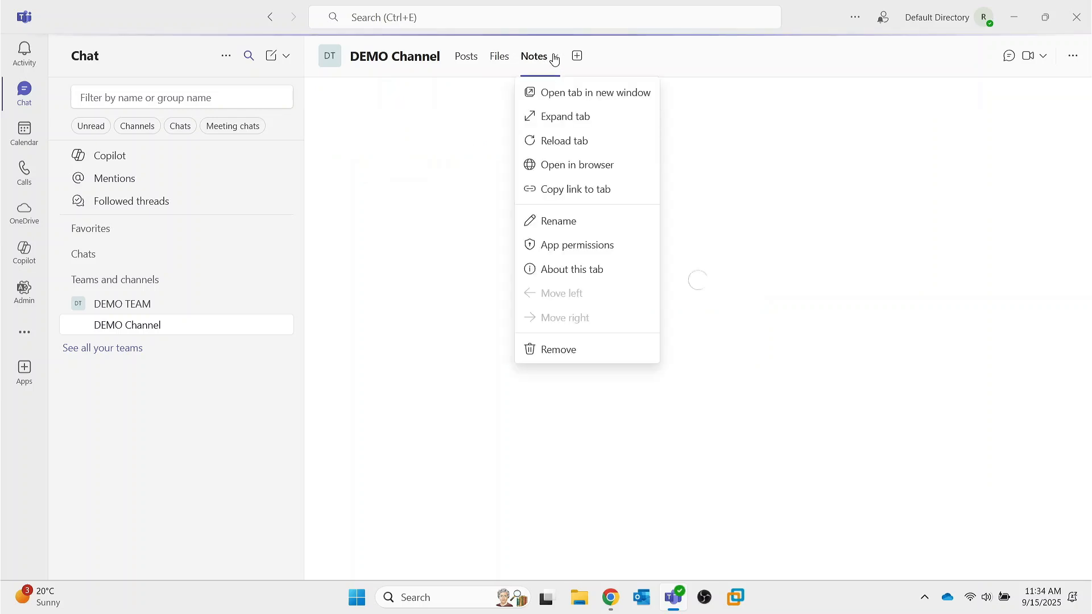
click(451, 238)
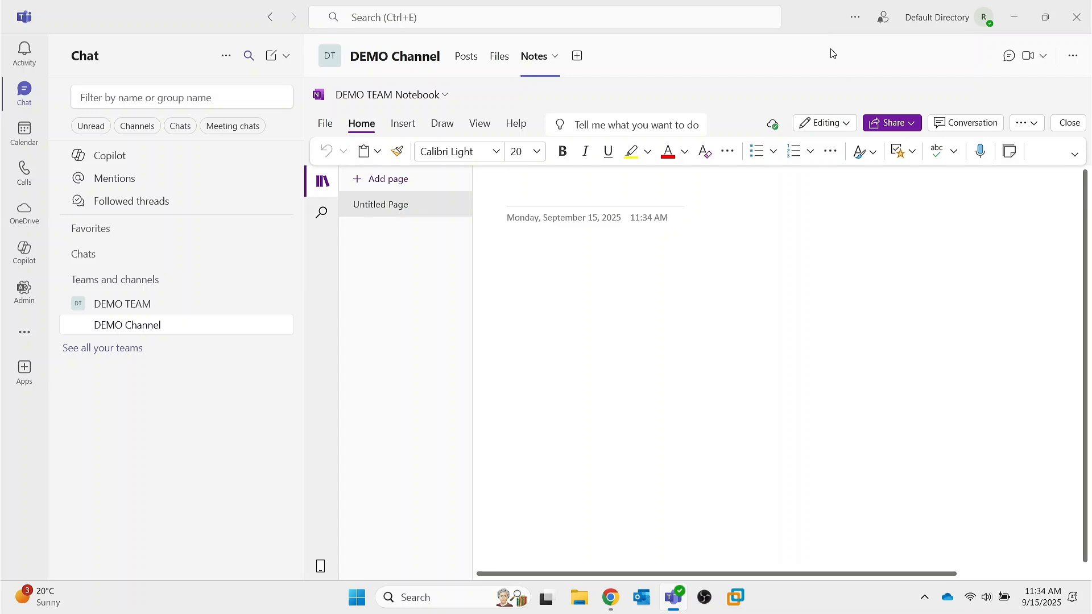
click(1010, 55)
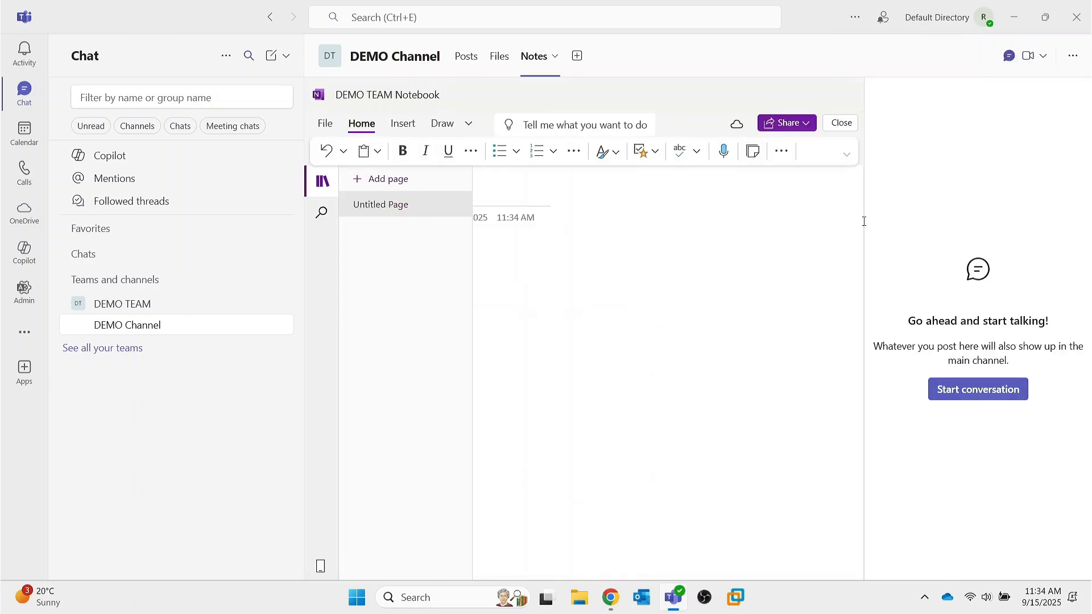
click(968, 391)
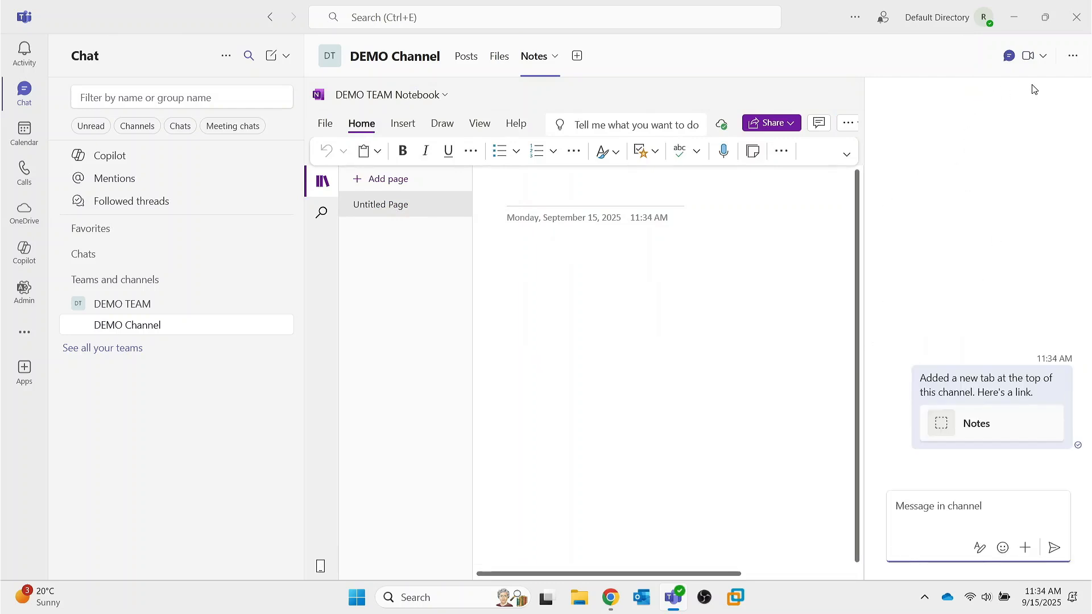
Step: Start and join an instant meeting in DEMO Channel with computer audio, and dismiss the invitation dialog
click(1043, 56)
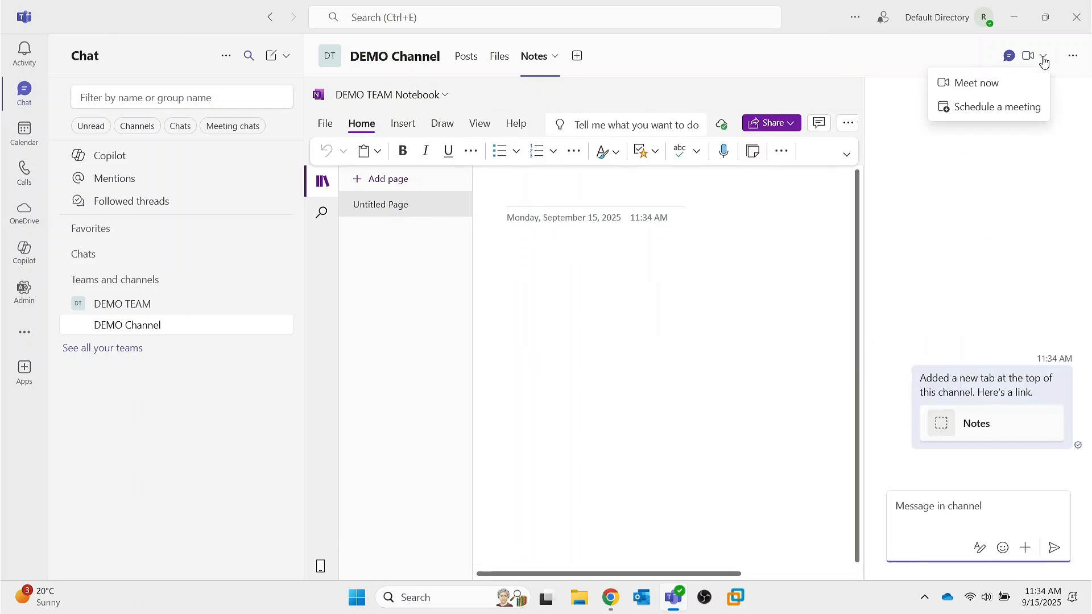
click(983, 85)
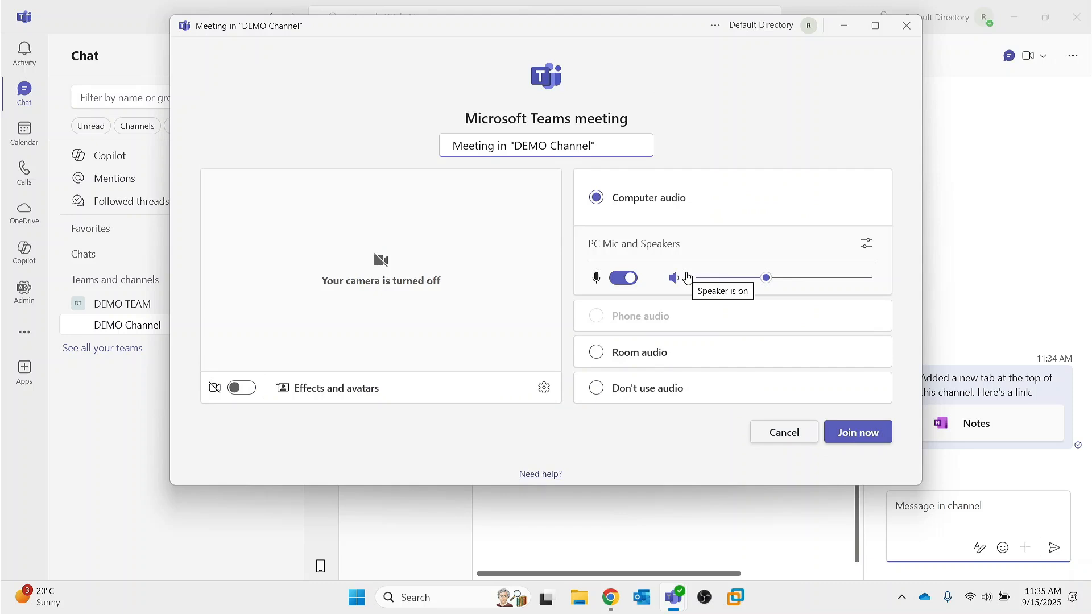
click(846, 434)
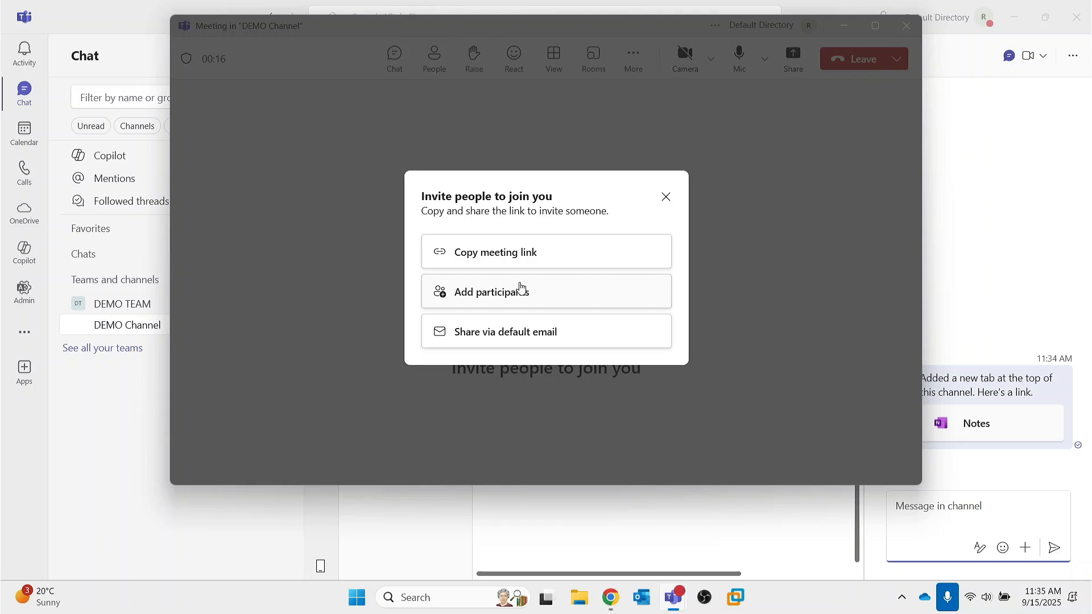
click(665, 196)
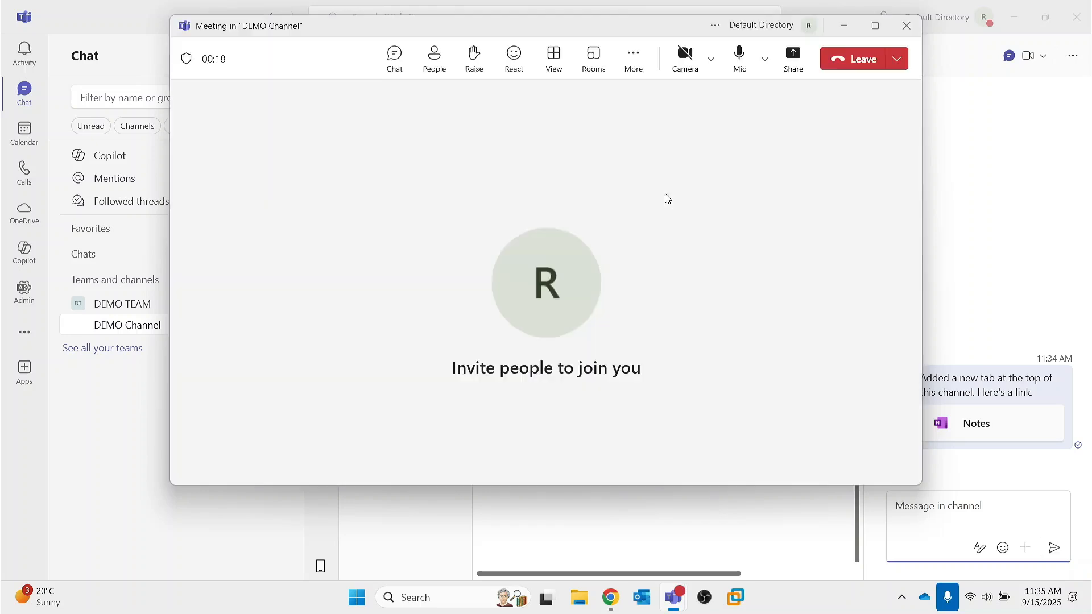
Step: End the DEMO Channel meeting for everyone
click(897, 61)
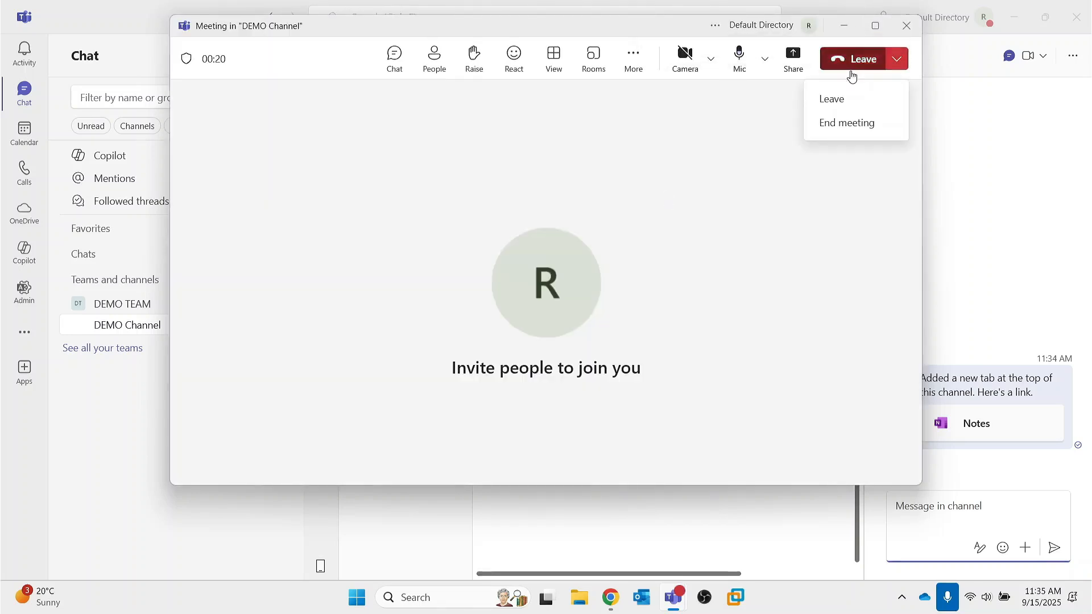
click(858, 124)
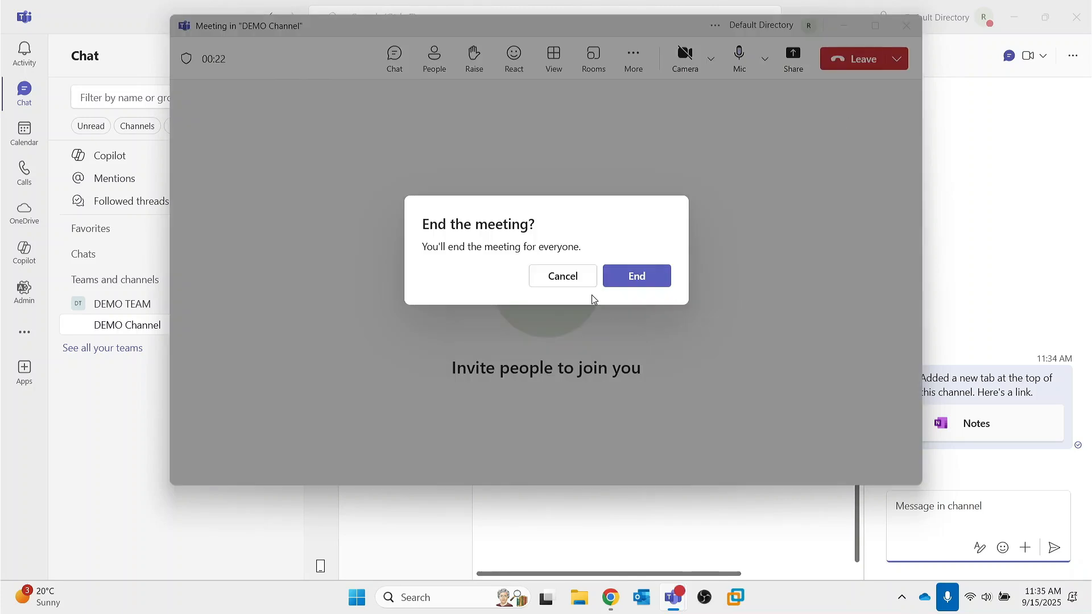
click(637, 275)
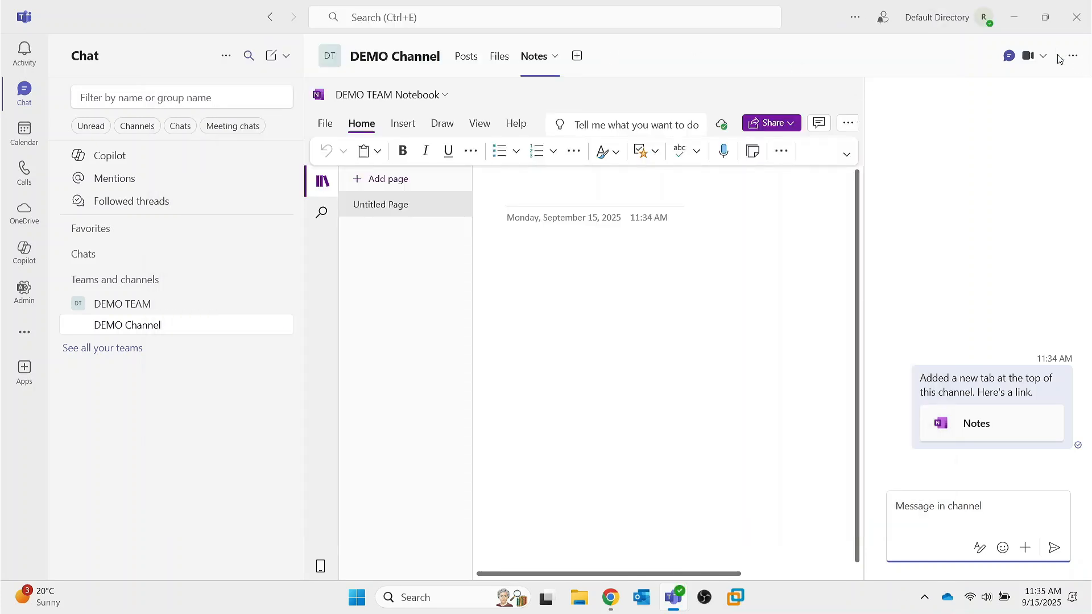
Step: Delete DEMO TEAM with all its content, acknowledging that everything will be deleted, and dismiss the deleted-channel notice
click(1072, 56)
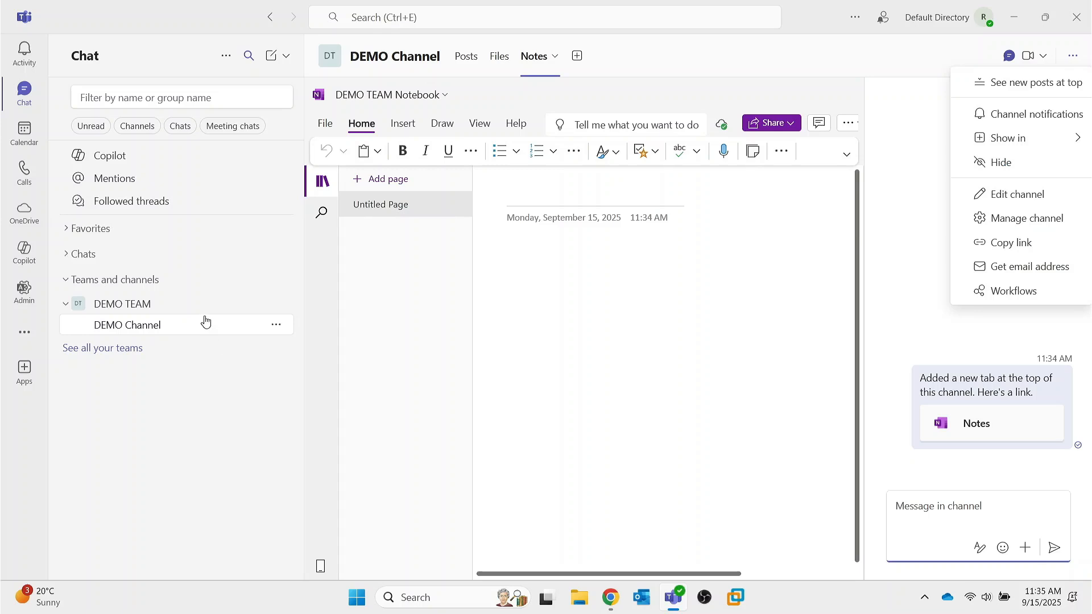
click(265, 305)
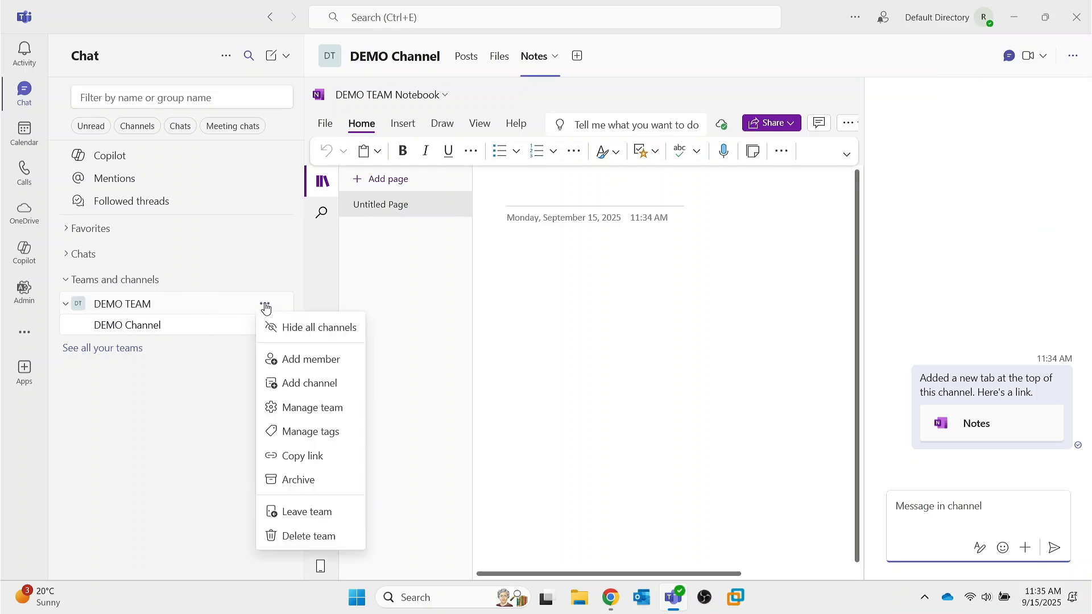
click(318, 538)
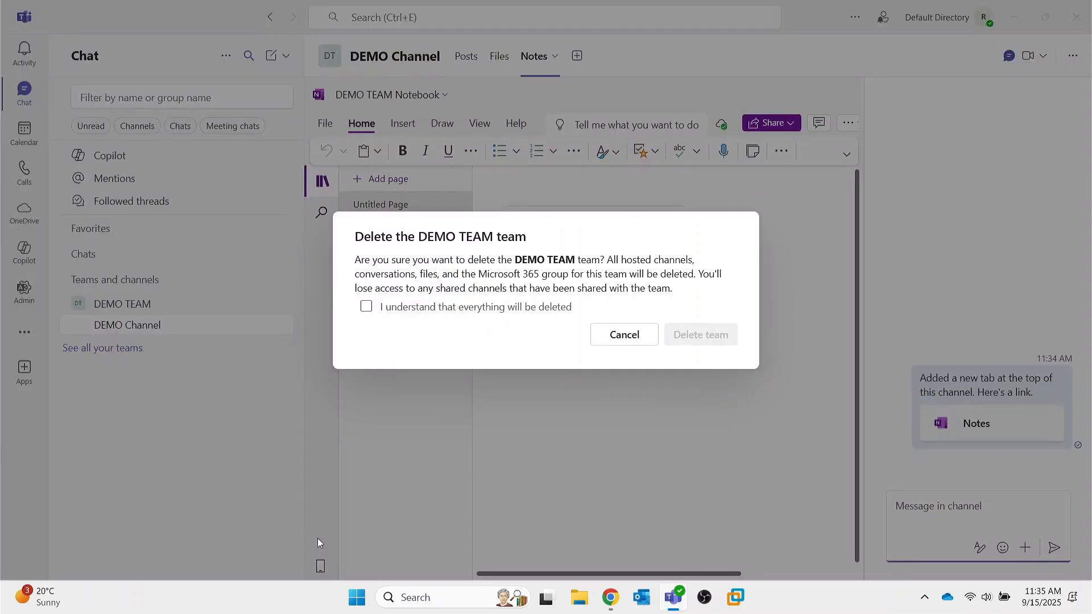
click(388, 311)
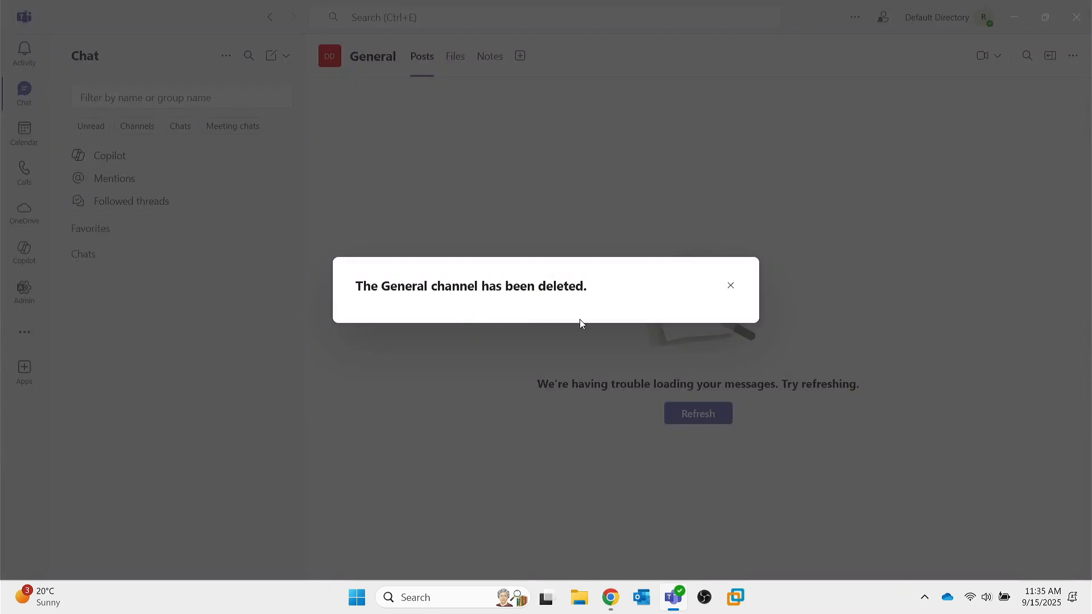
click(730, 287)
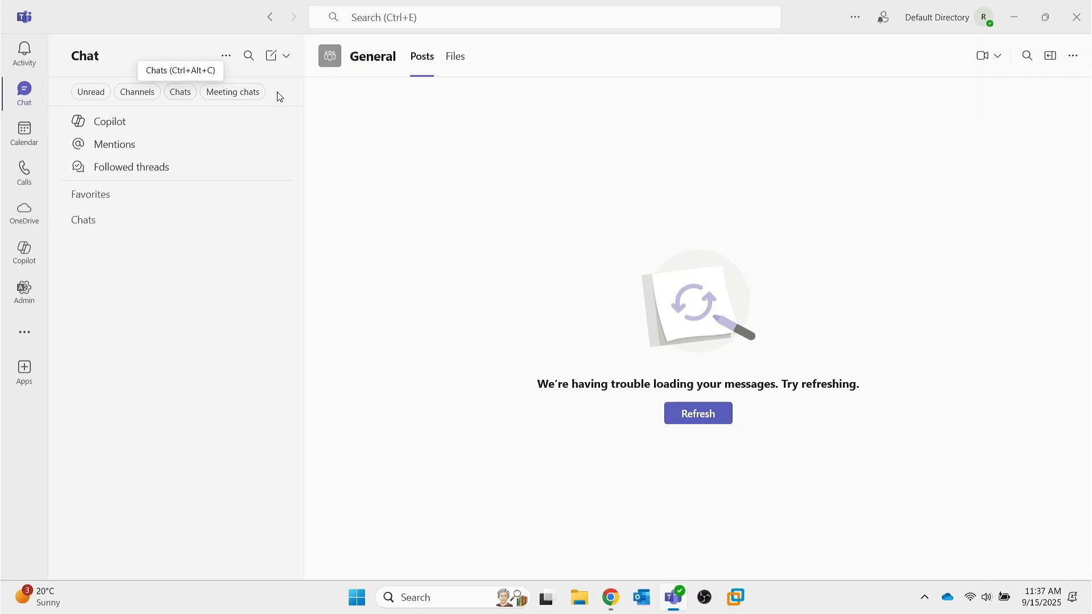
Step: Try to create a new channel without an existing team
click(289, 59)
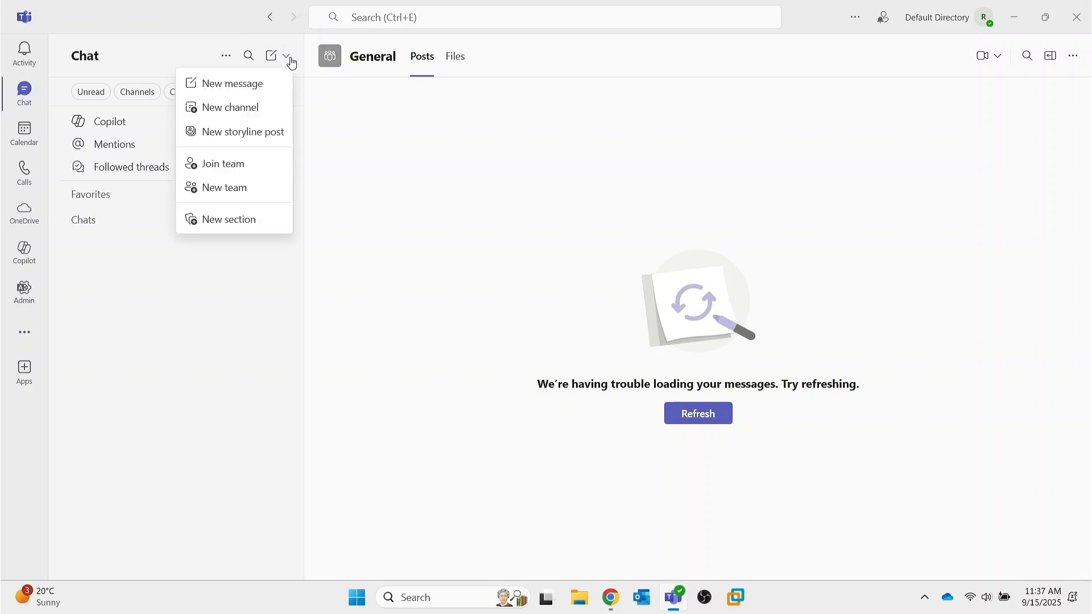
click(225, 108)
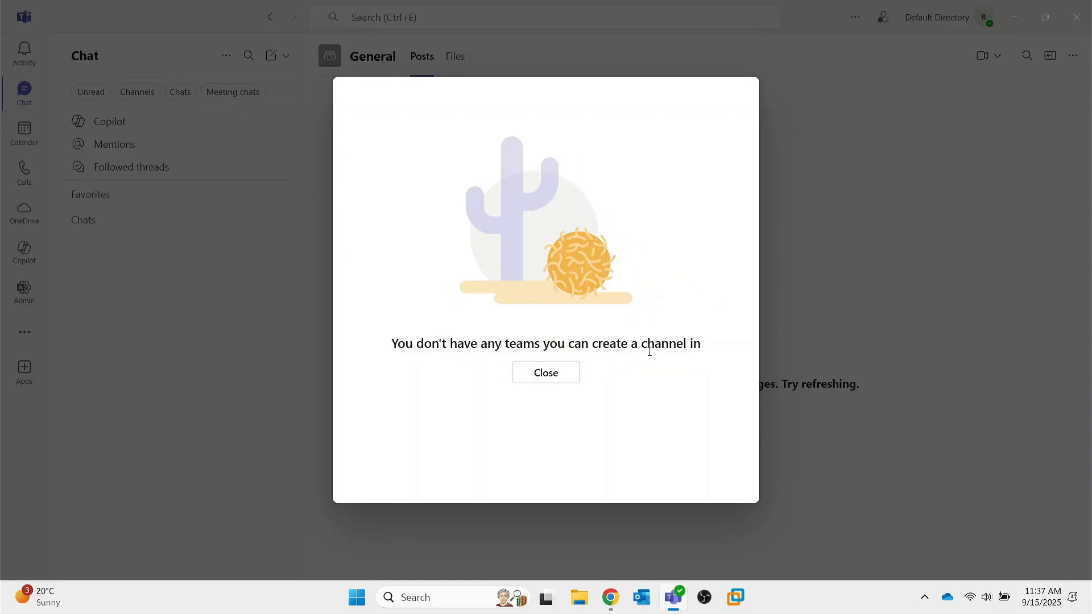
click(548, 373)
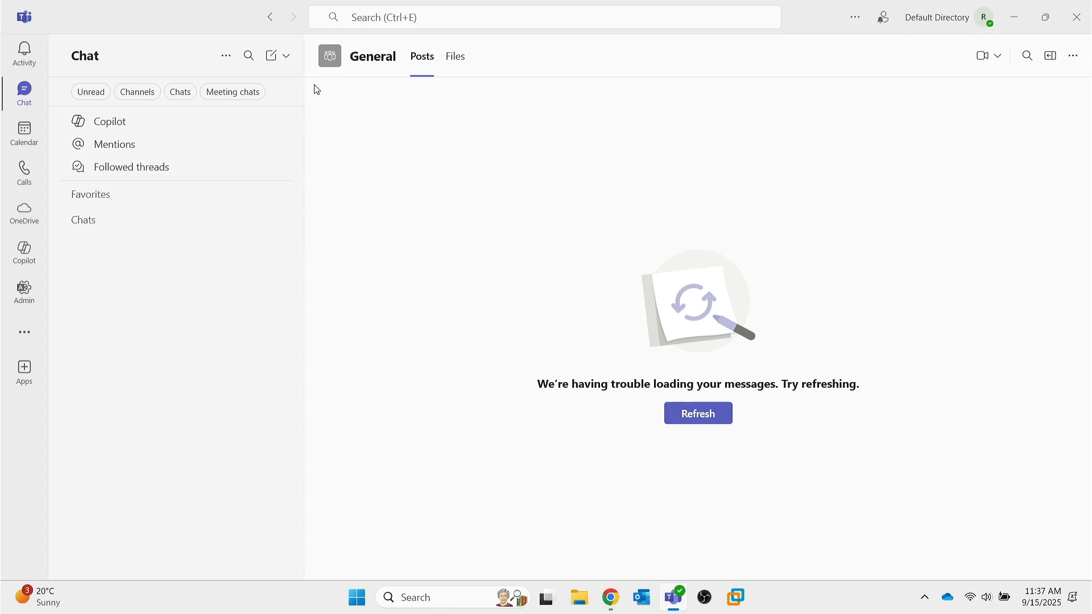
Step: Start a new team from scratch with the name DEMO and the description DEMO
click(288, 58)
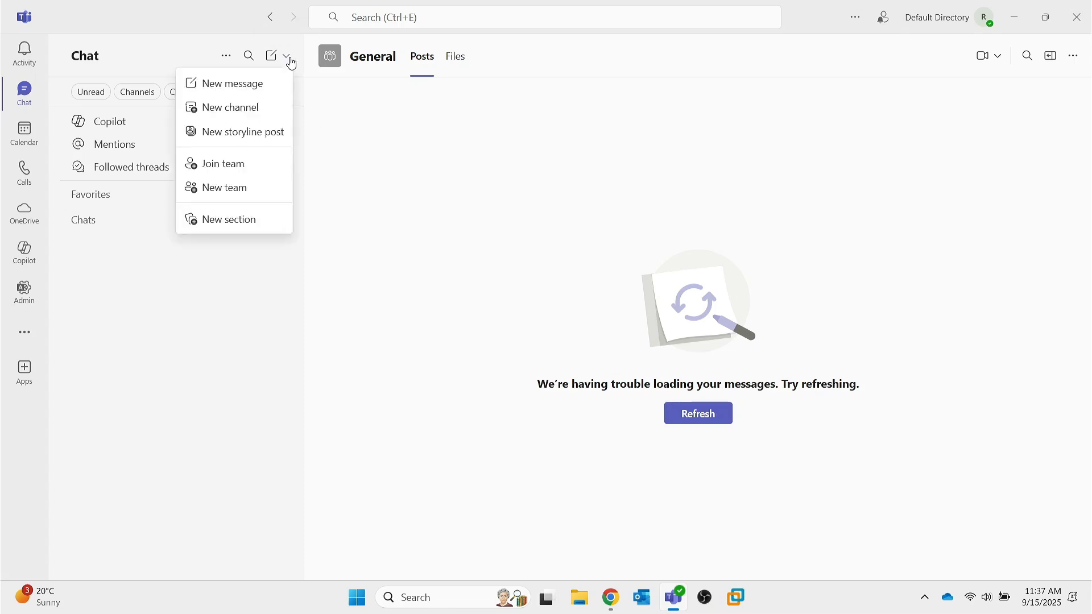
click(232, 188)
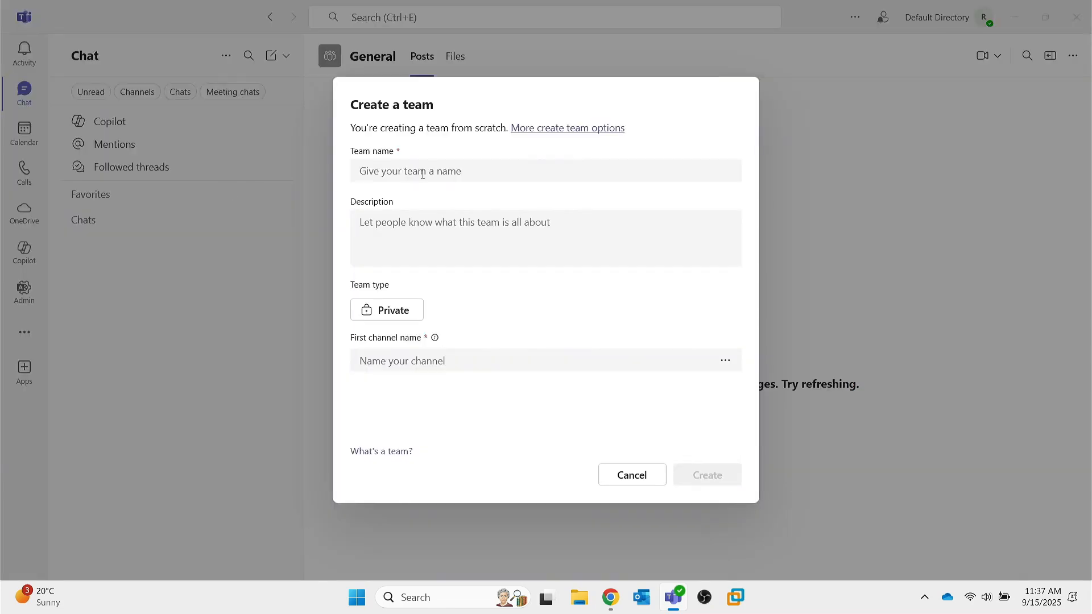
click(422, 173)
text(DEO)
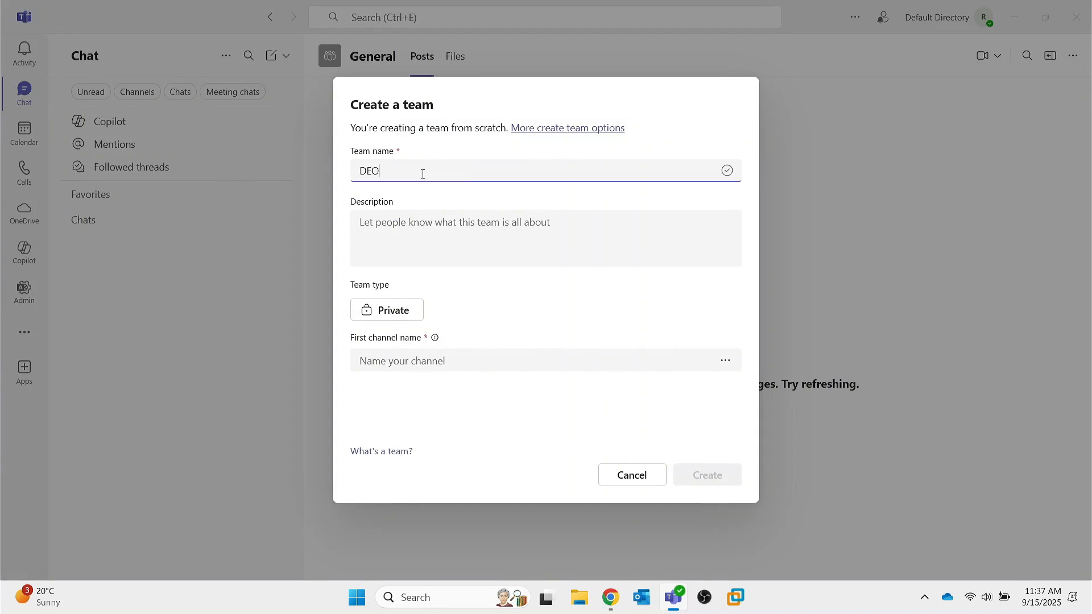
key(BackSpace)
text(MO)
click(394, 249)
text(DEMO)
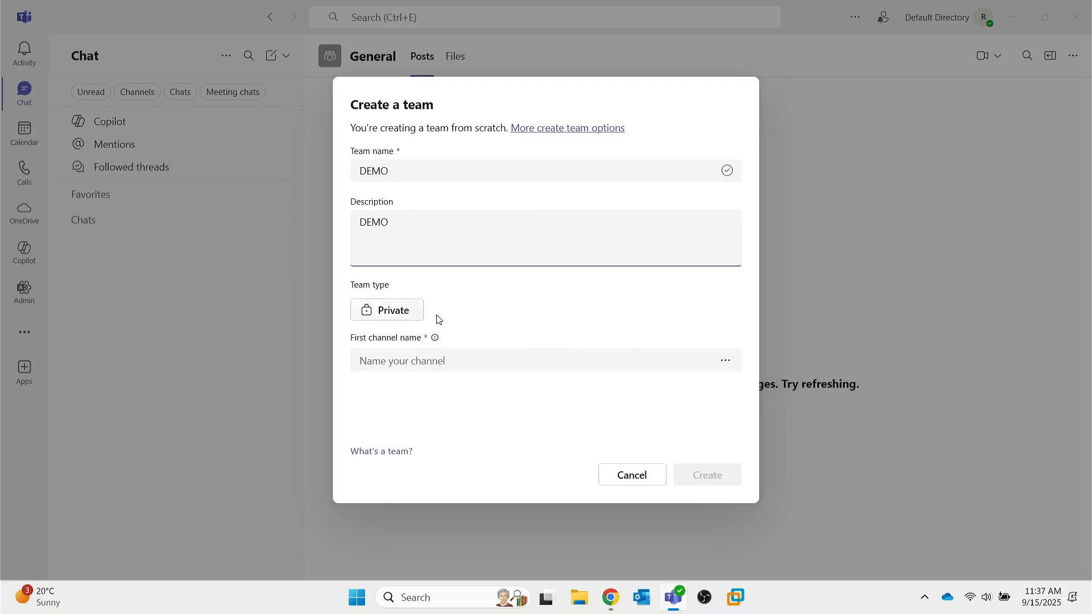
Step: Name the first channel DEMO, choose Private as the team type, and create the team
click(473, 359)
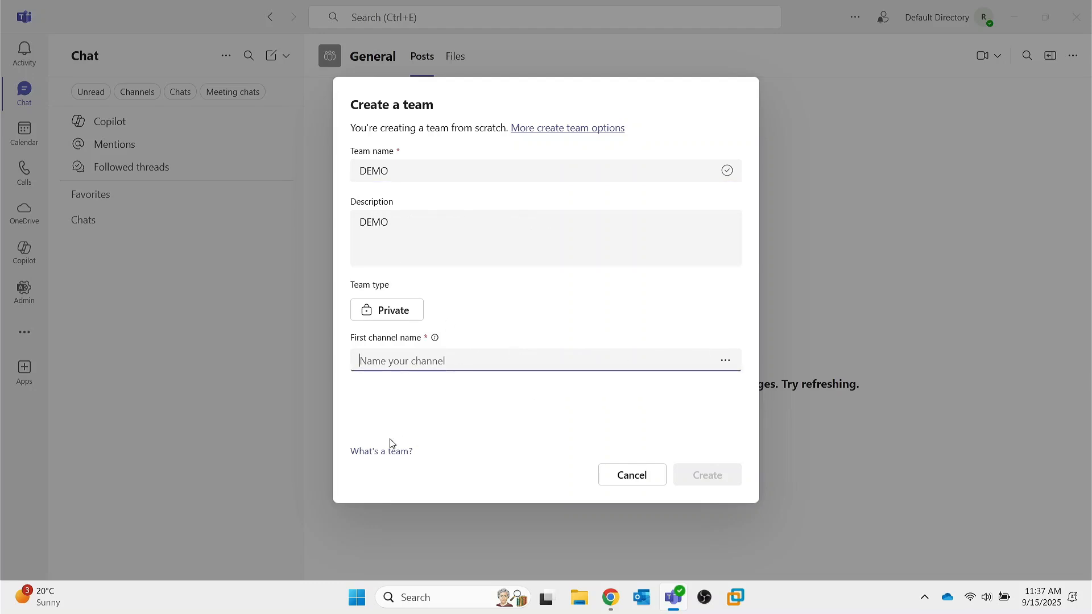
click(407, 412)
click(424, 363)
text(DEMO)
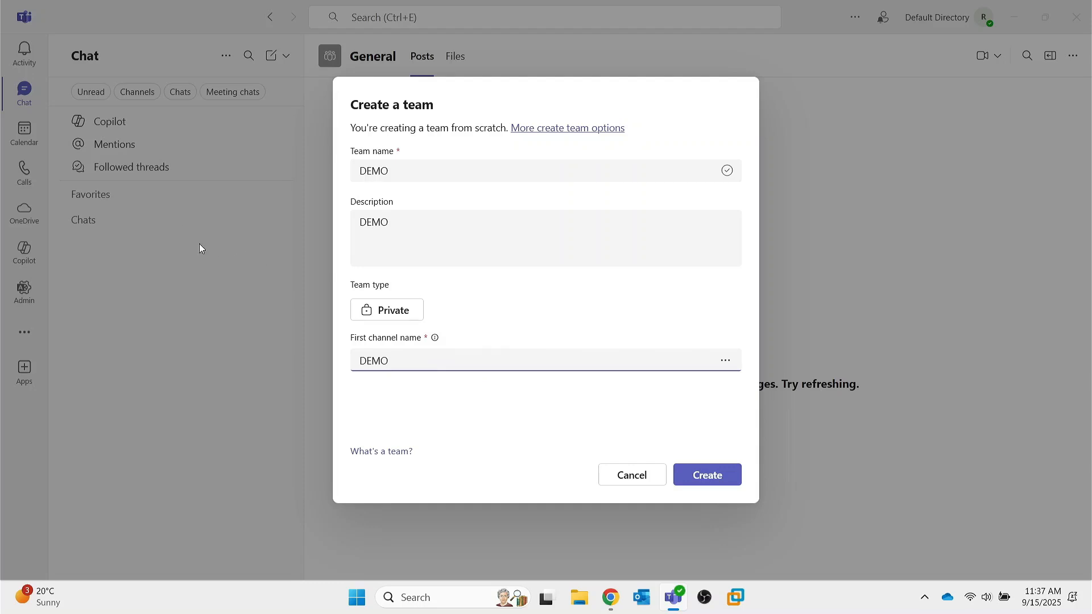
click(390, 310)
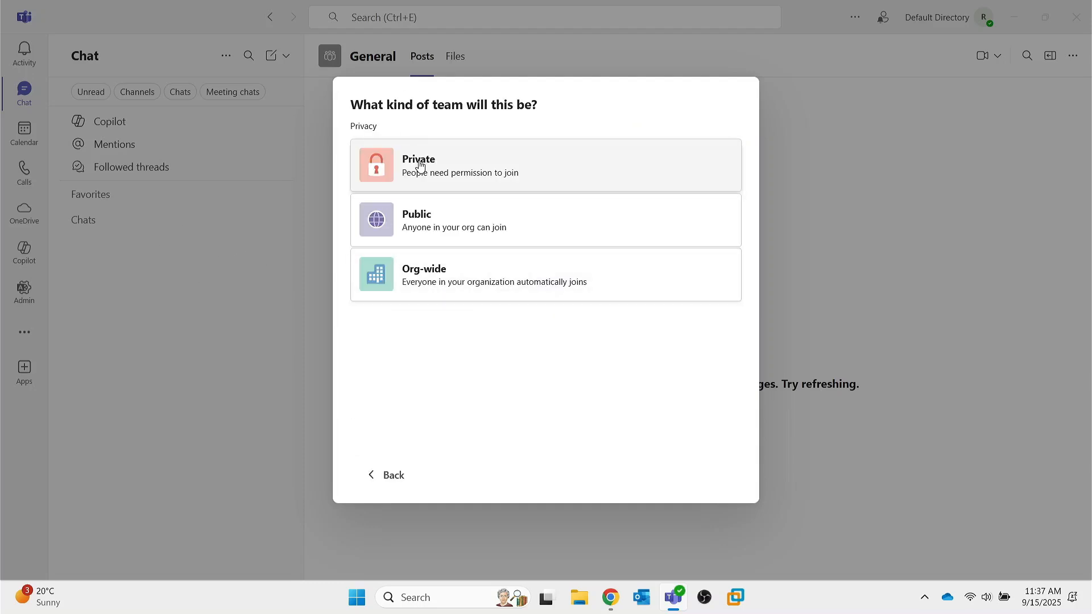
click(448, 167)
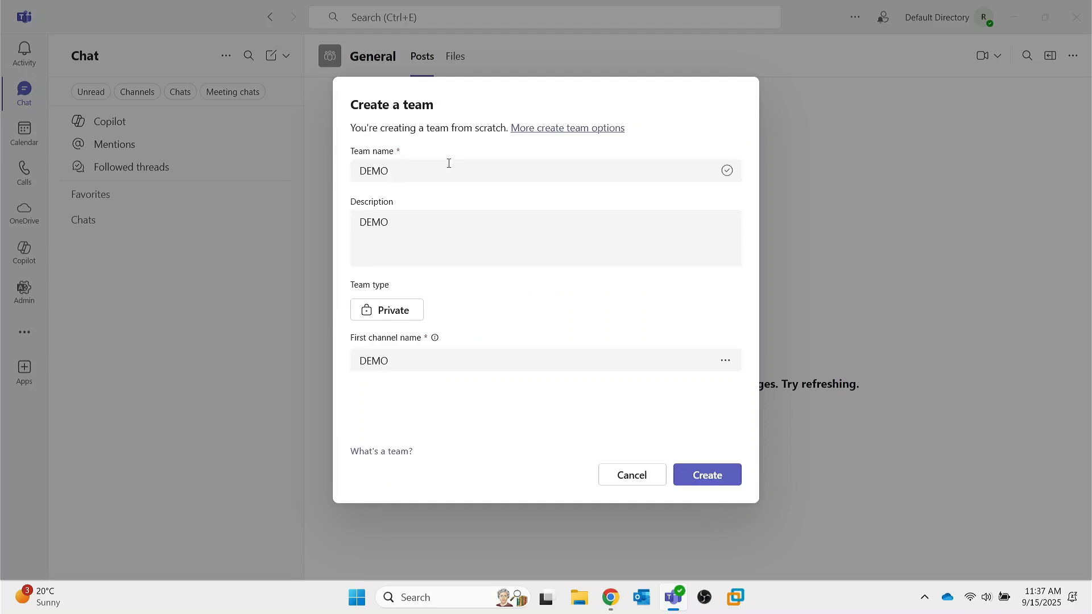
click(708, 475)
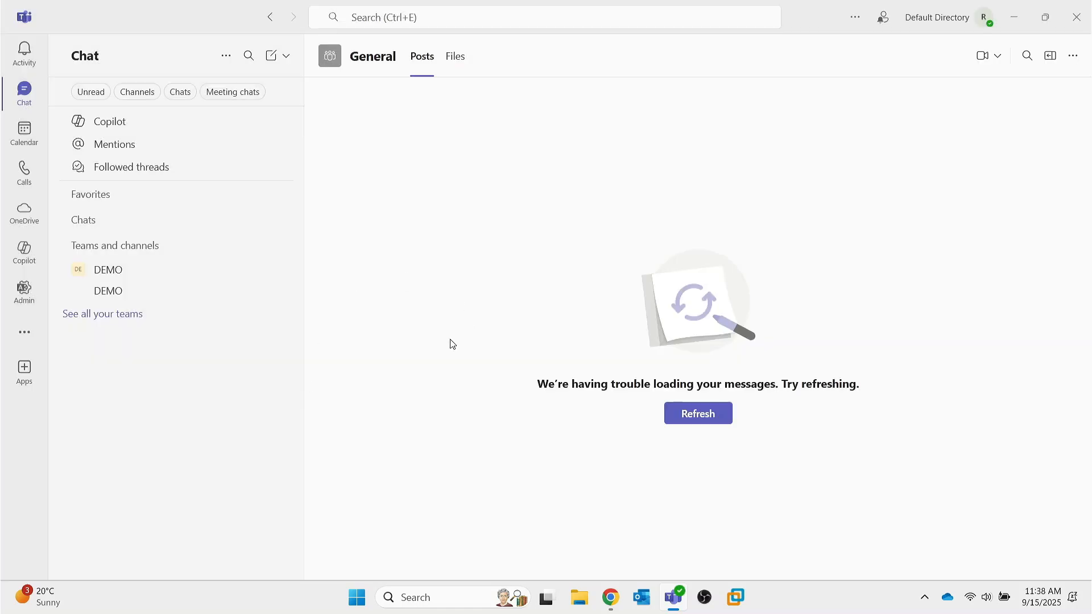
Step: Open the DEMO channel under the DEMO team and view its available options
click(115, 297)
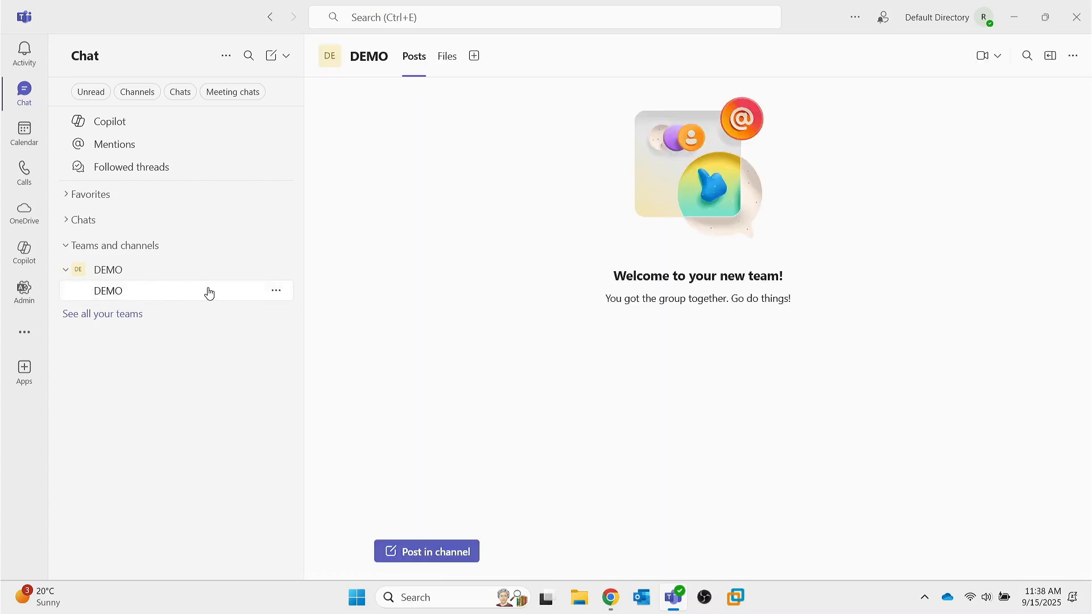
click(275, 293)
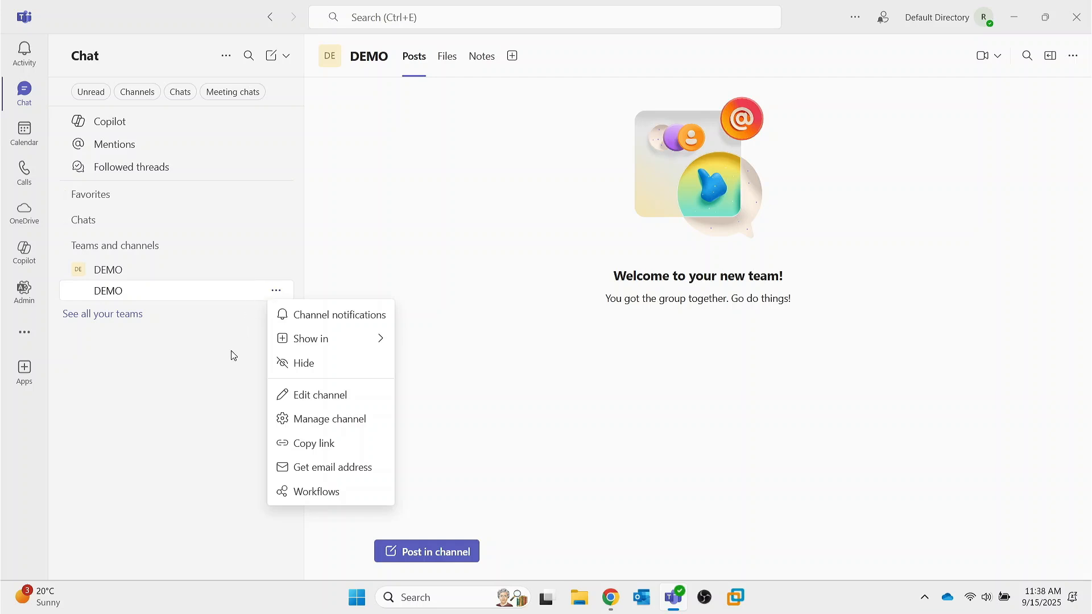
Step: Create a Standard channel named DEMO2 in the DEMO team with the Threads layout
click(287, 56)
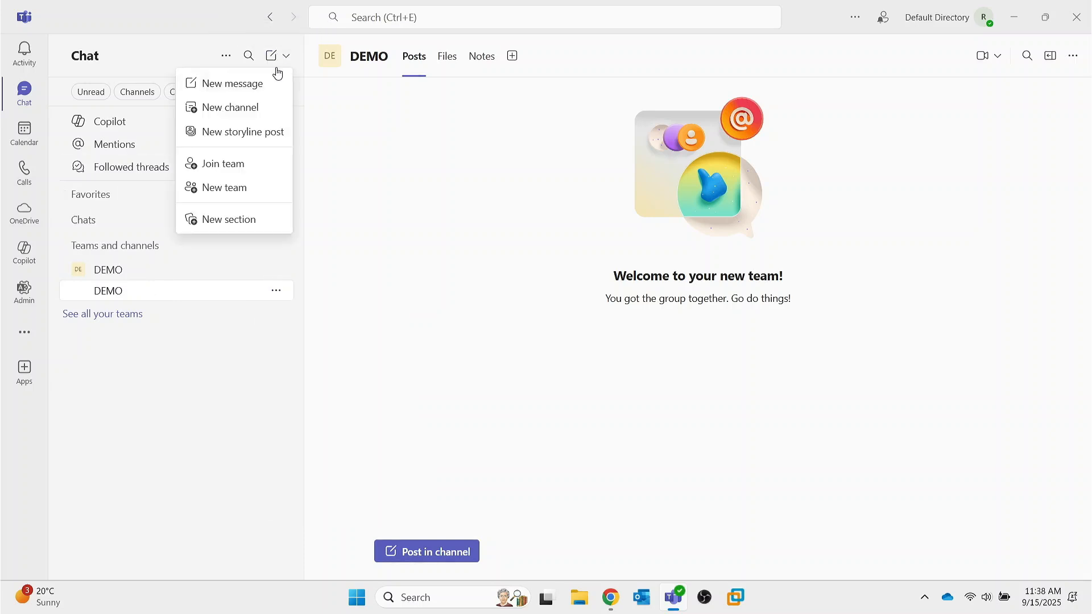
click(231, 109)
click(423, 174)
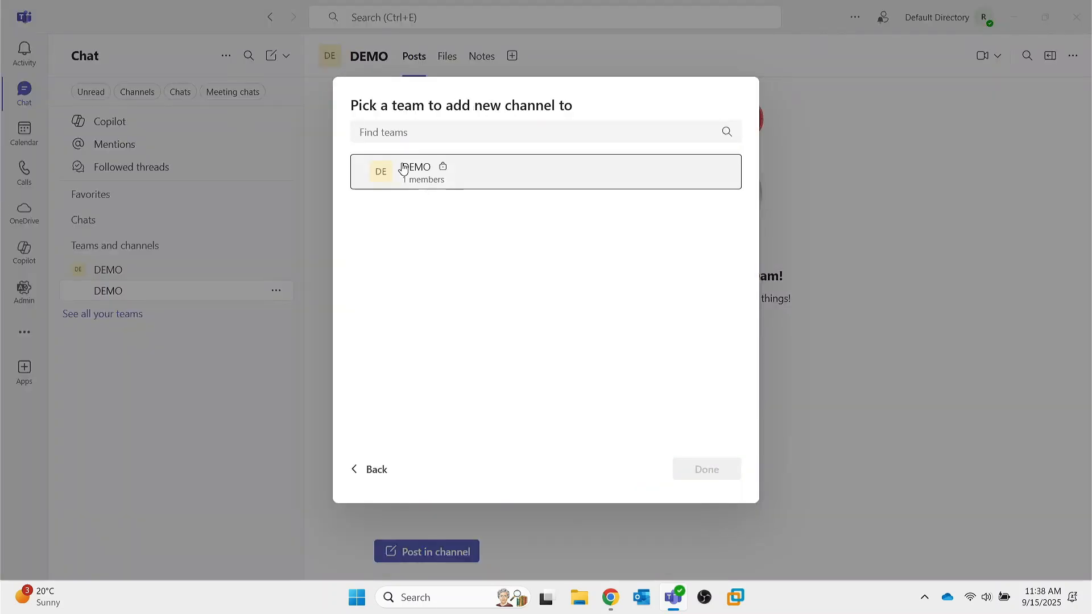
click(448, 183)
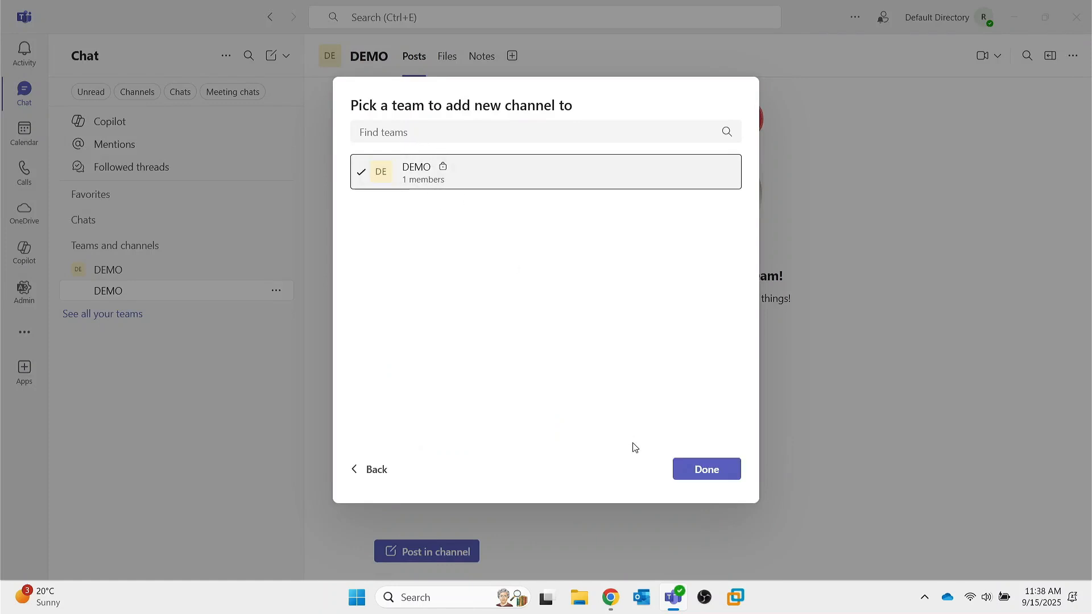
click(698, 469)
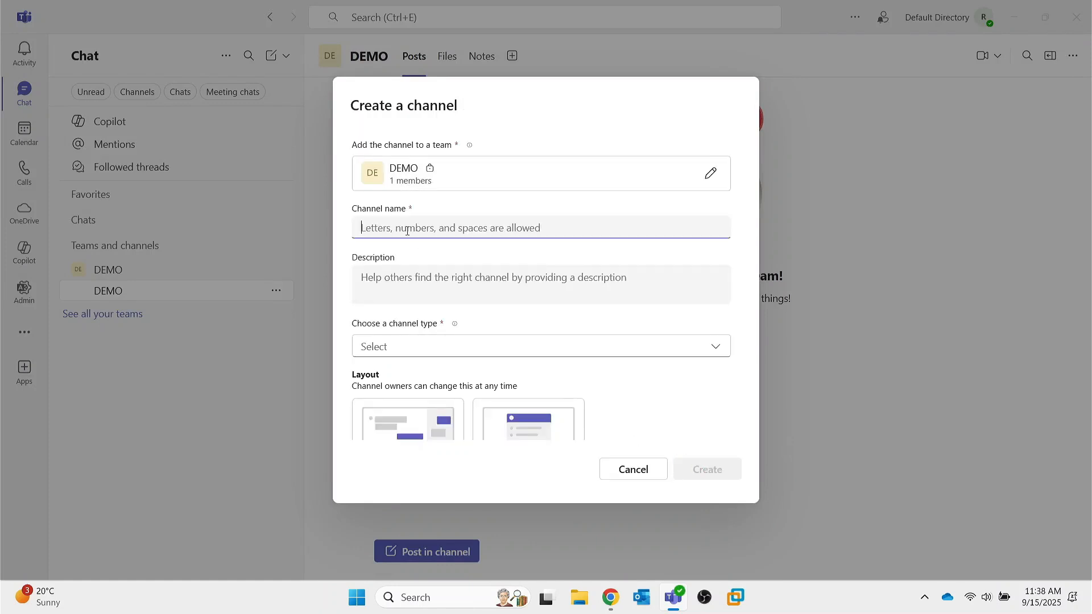
text(DEMO2)
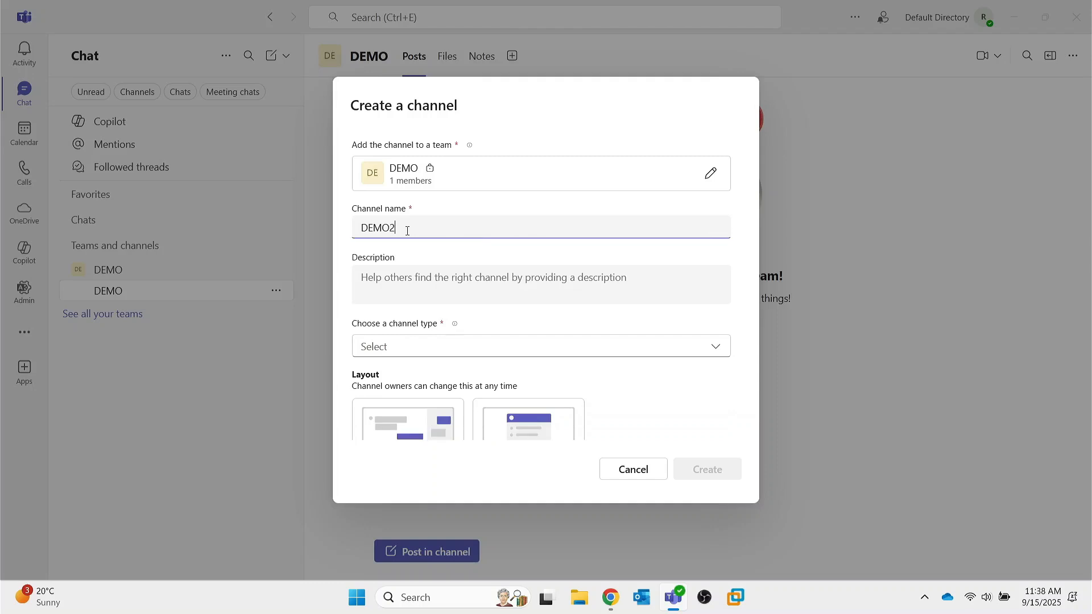
click(420, 349)
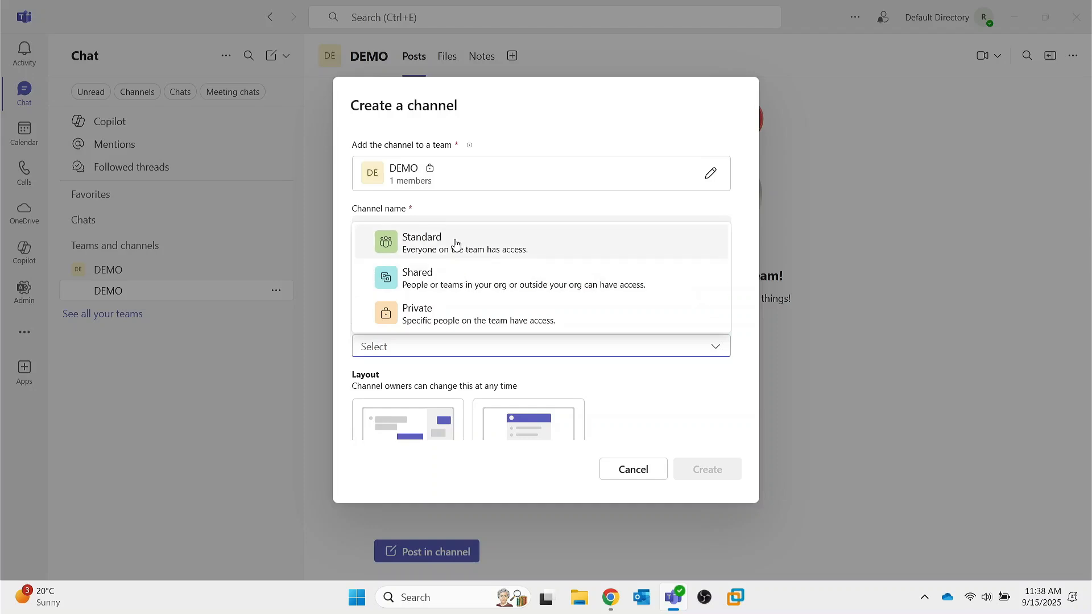
click(492, 244)
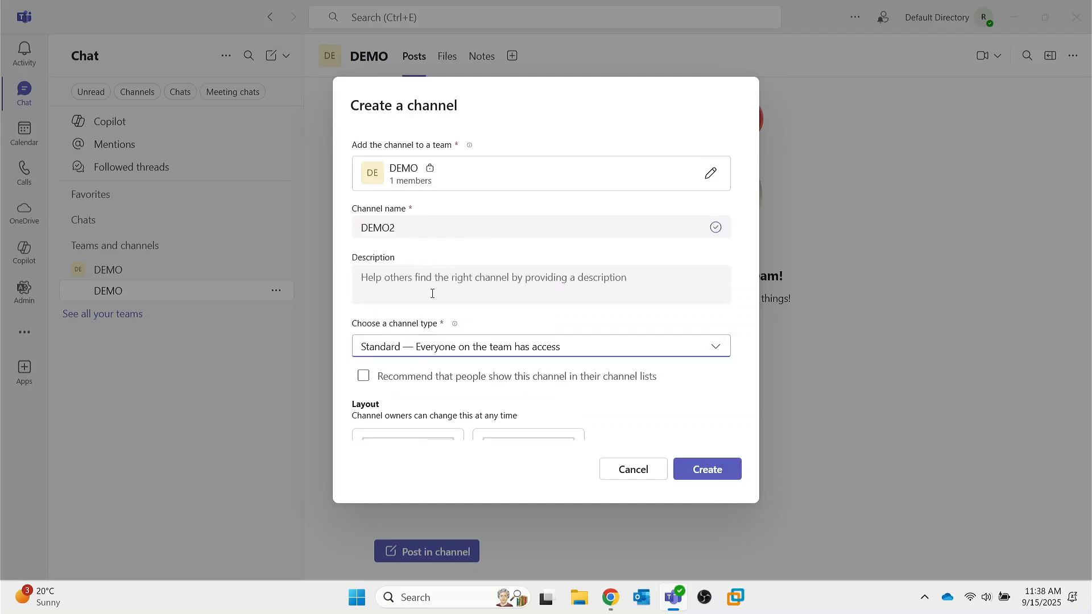
scroll(468, 346, down, 3)
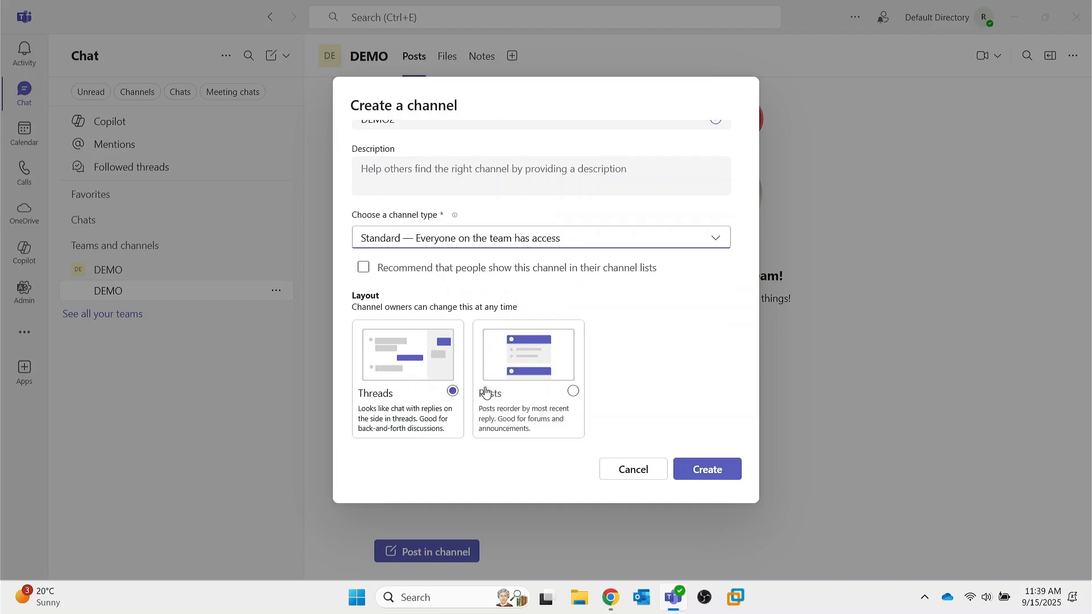
click(720, 466)
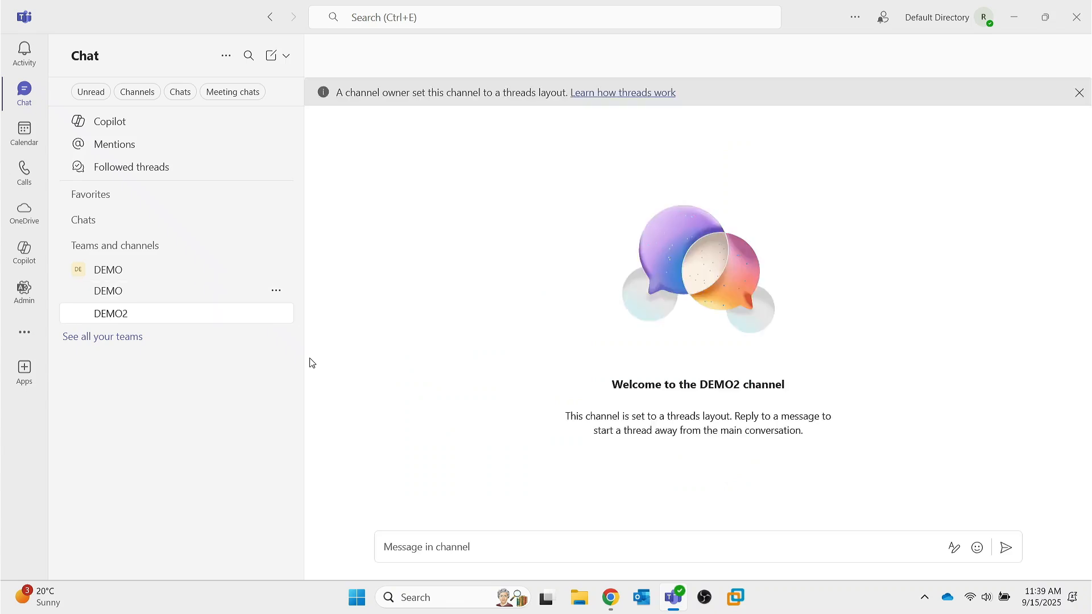
Step: Create a Shared channel named DEMO3 in the DEMO team, shared with everyone on the team, and skip sharing it with additional people
click(287, 56)
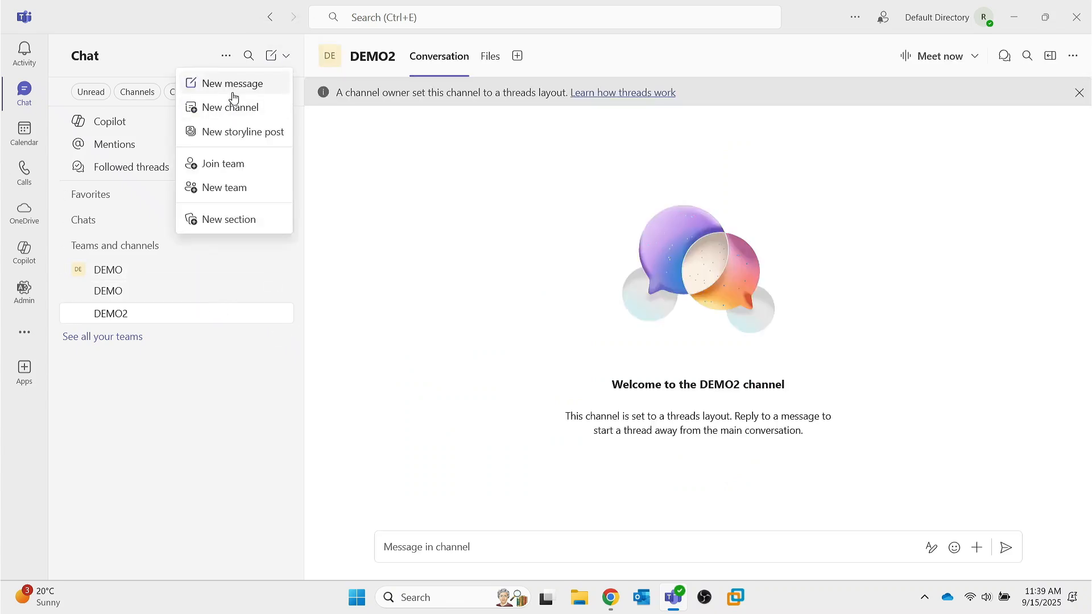
click(241, 108)
click(451, 180)
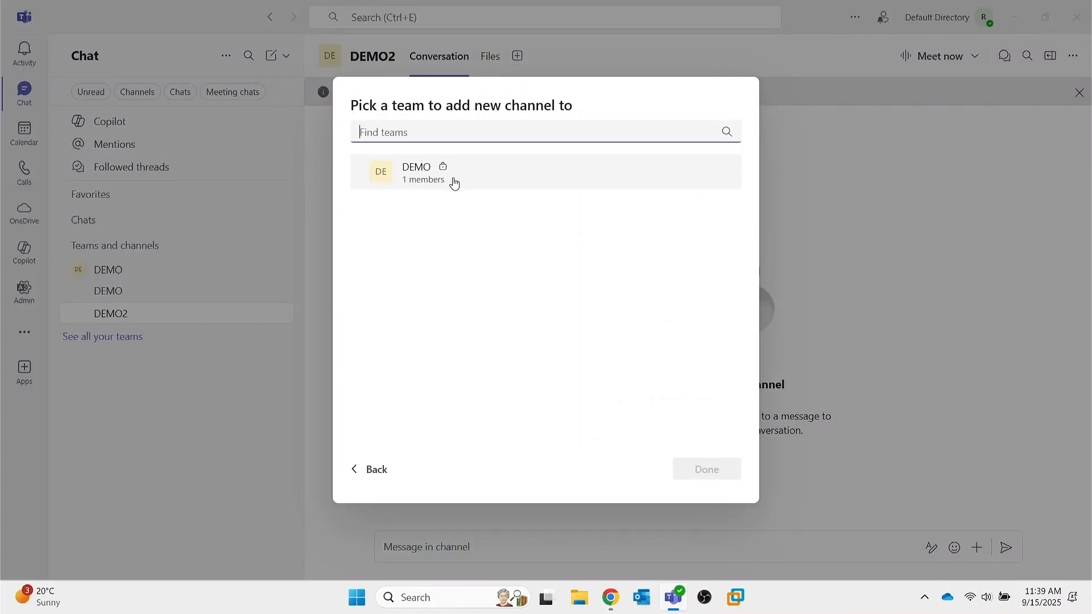
click(446, 180)
click(702, 471)
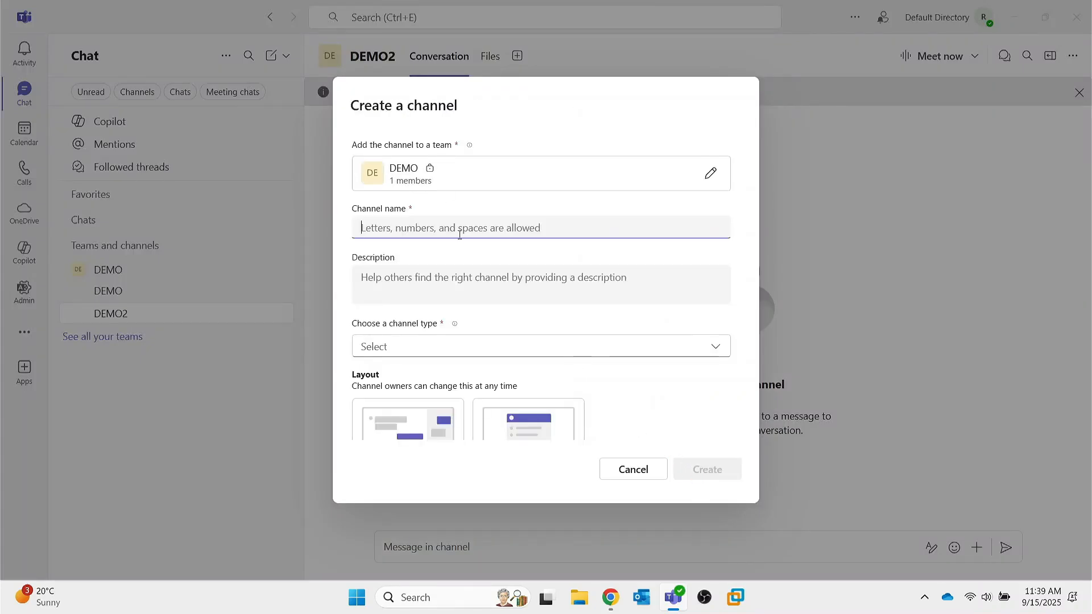
text(DEMO3)
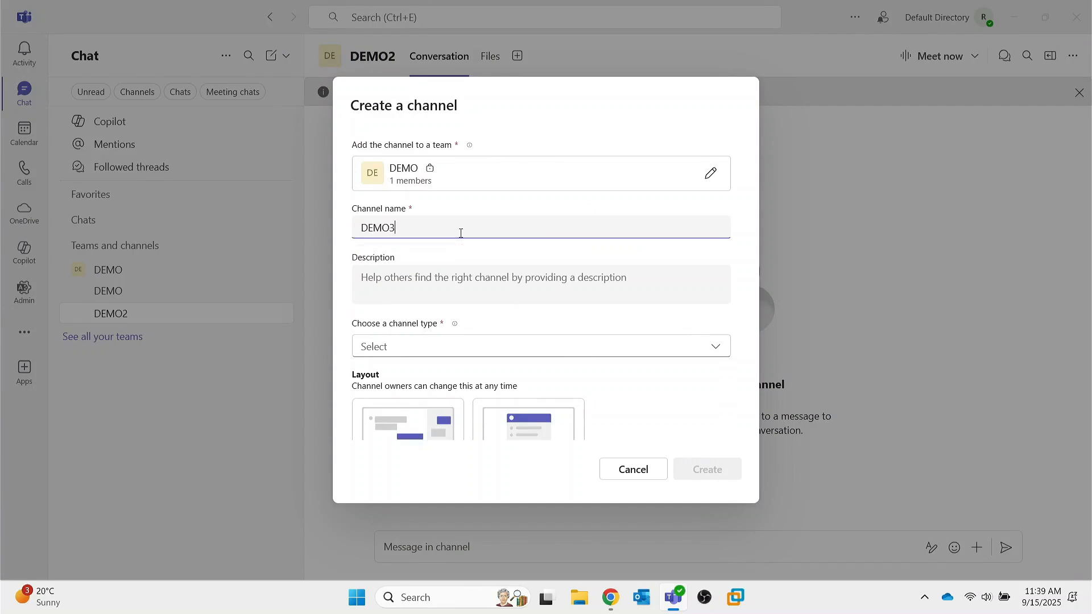
click(449, 351)
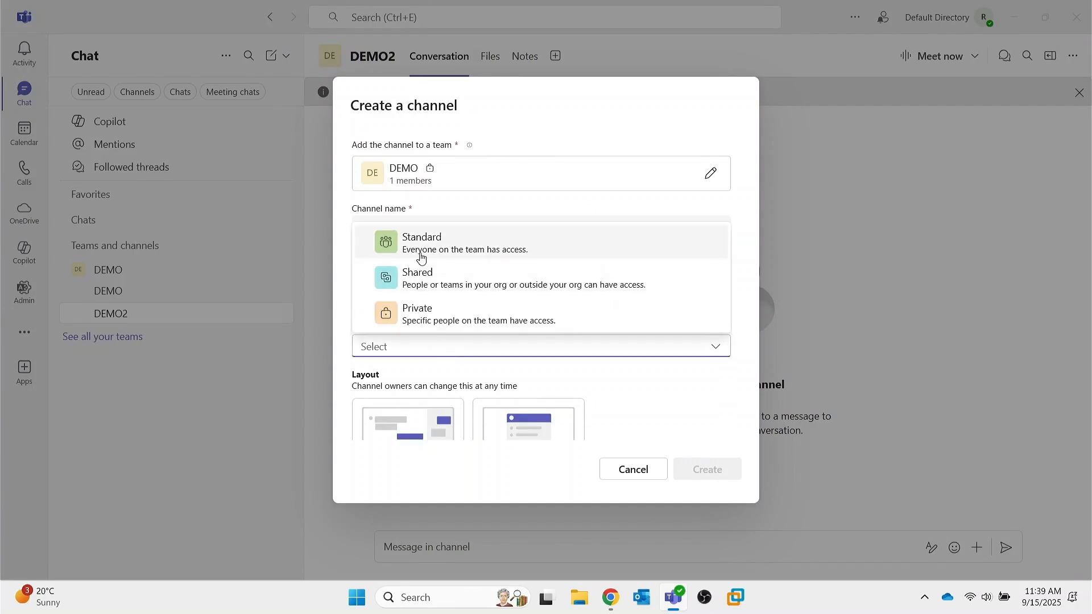
click(438, 277)
scroll(619, 397, down, 3)
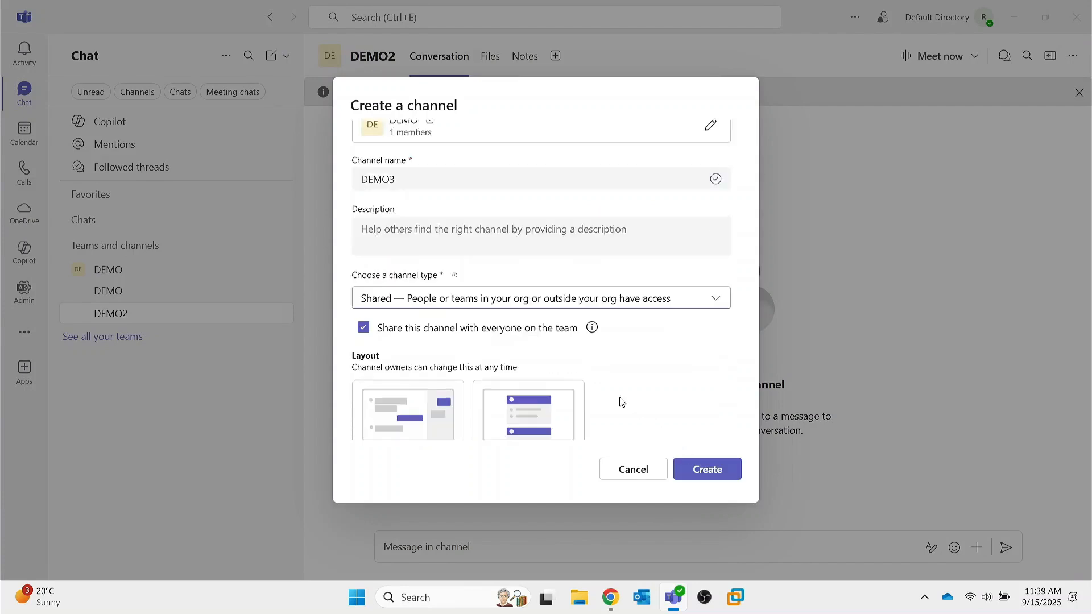
click(707, 468)
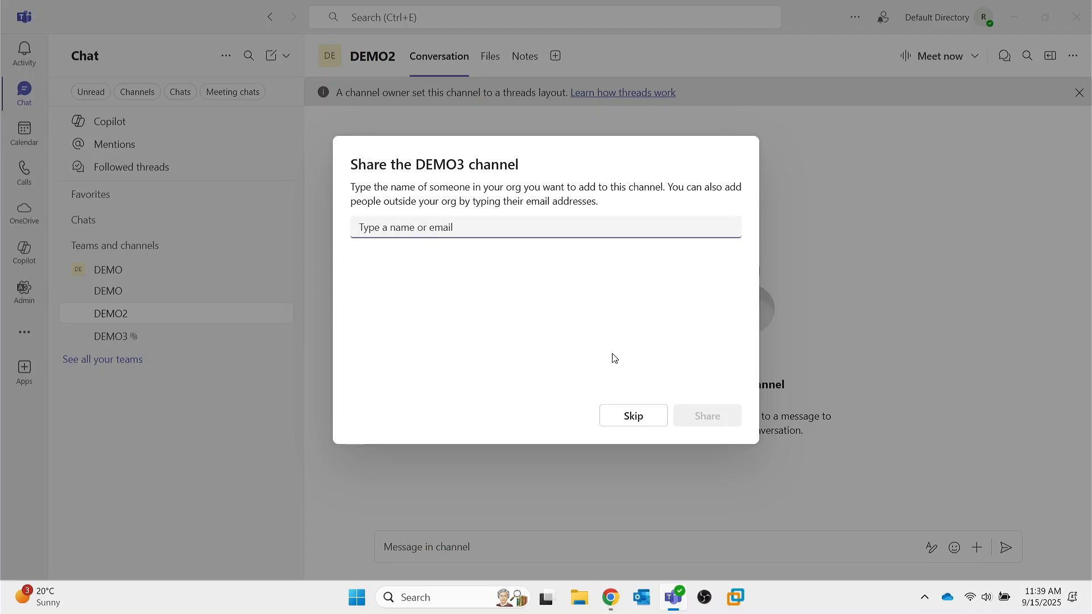
click(647, 421)
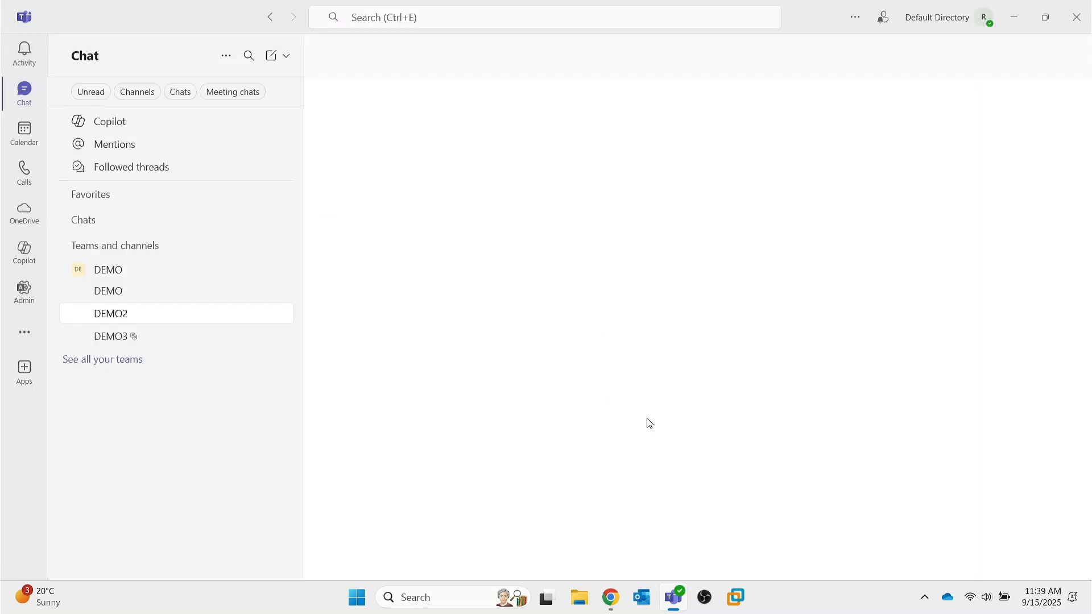
Step: View the DEMO, DEMO2 and DEMO3 channels of the DEMO team one after another
click(124, 298)
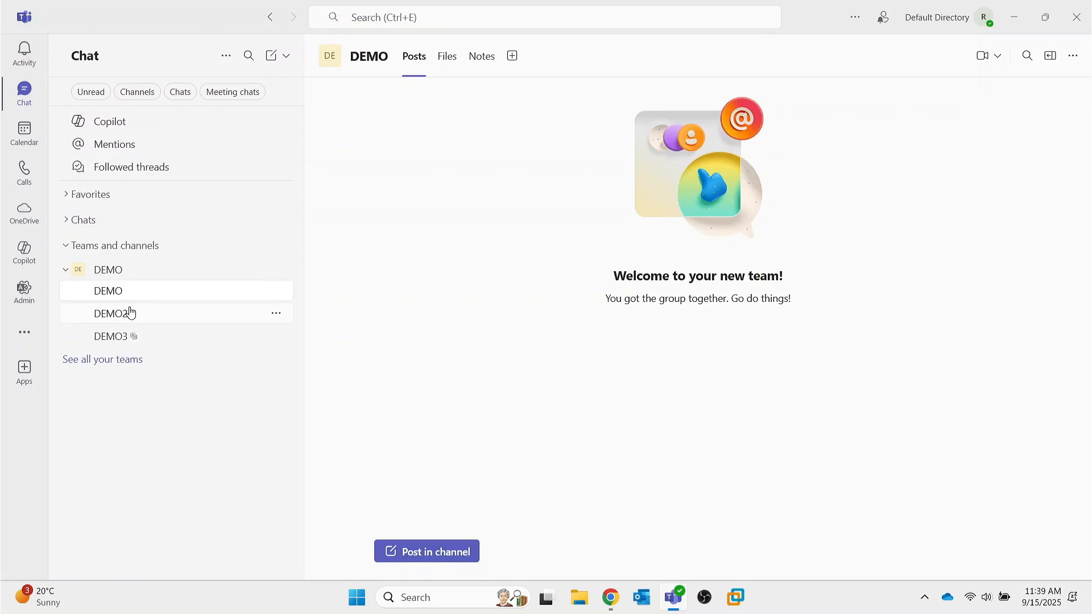
click(127, 314)
click(147, 336)
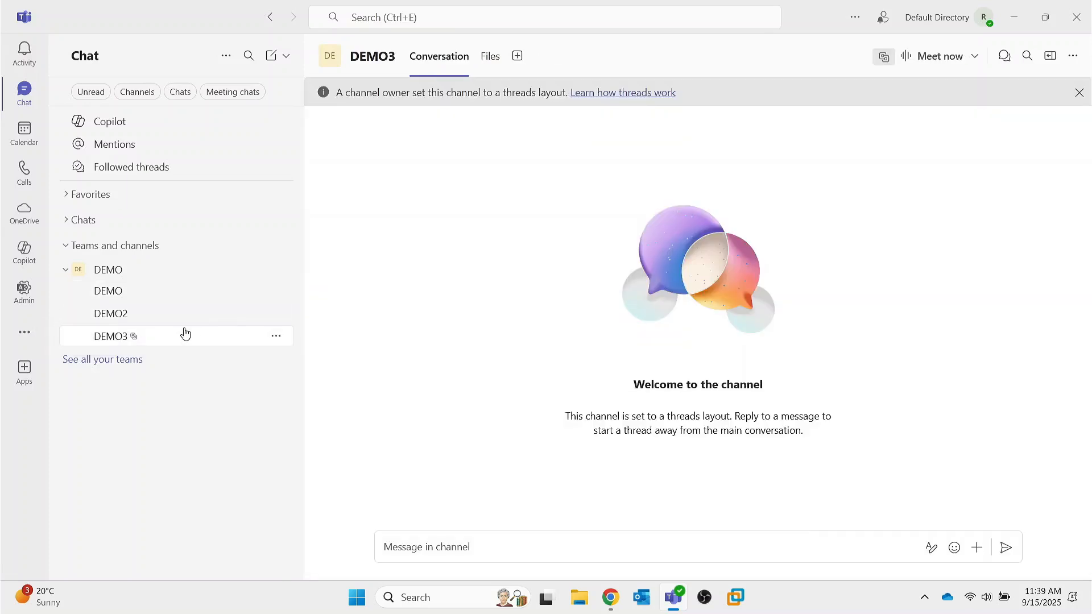
click(149, 272)
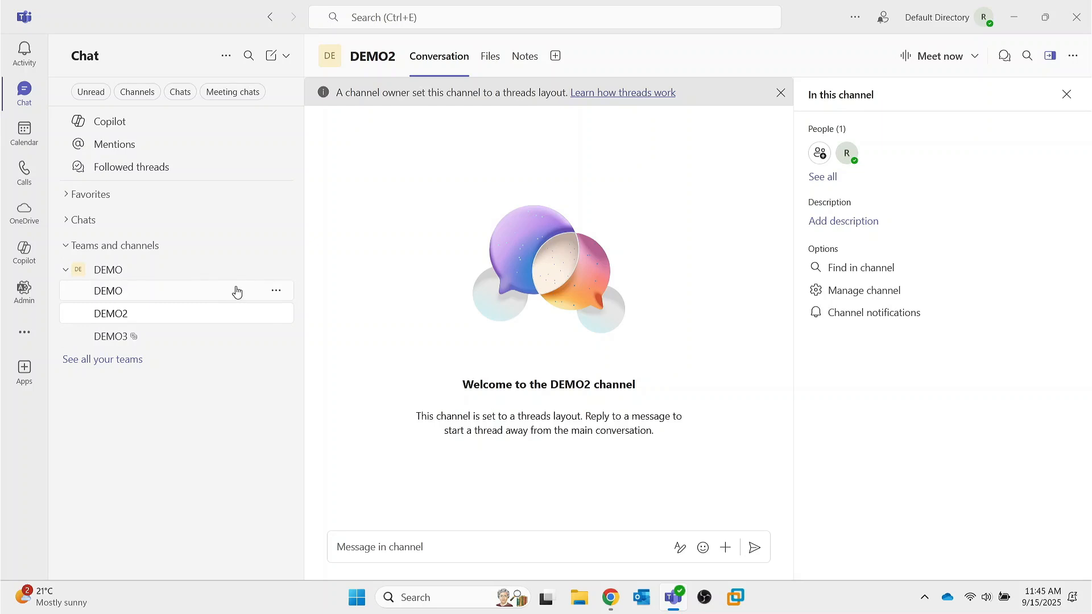
Step: Review the DEMO channel's management settings, including its name and layout editing options, and its analytics
click(277, 293)
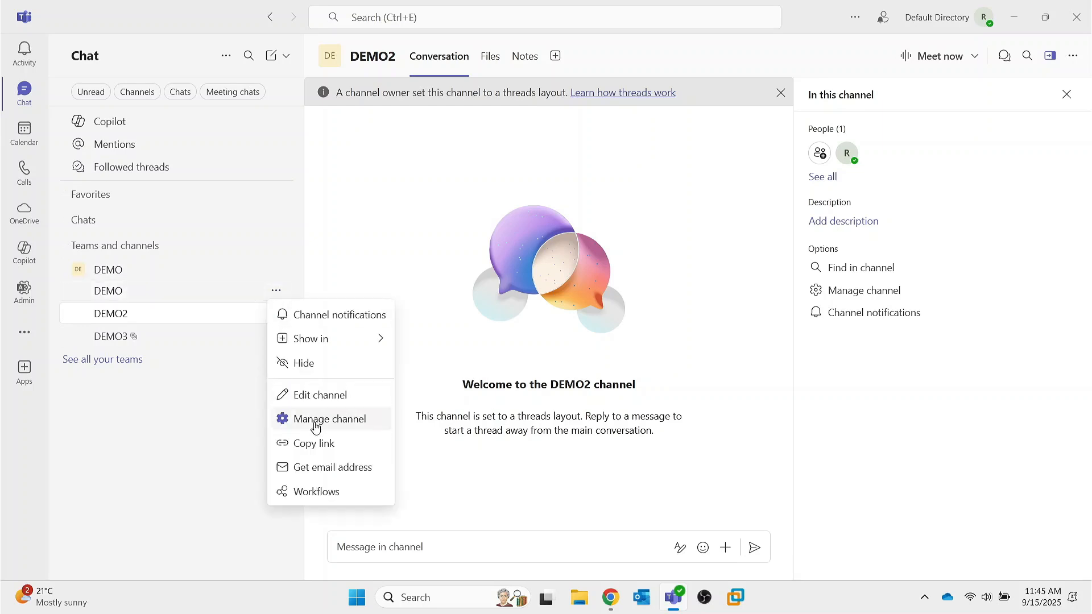
click(345, 421)
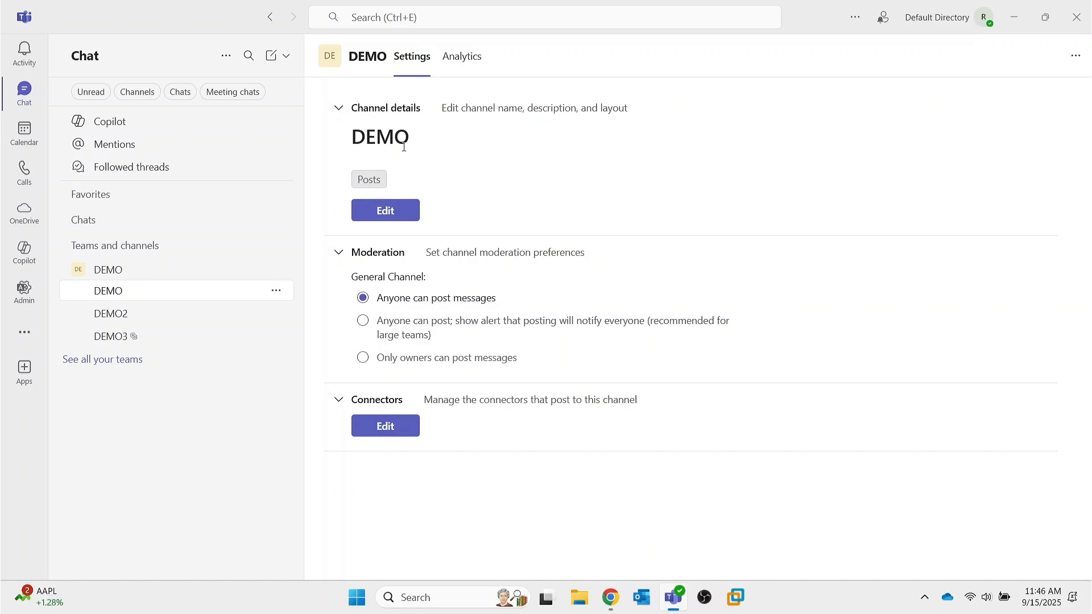
click(382, 213)
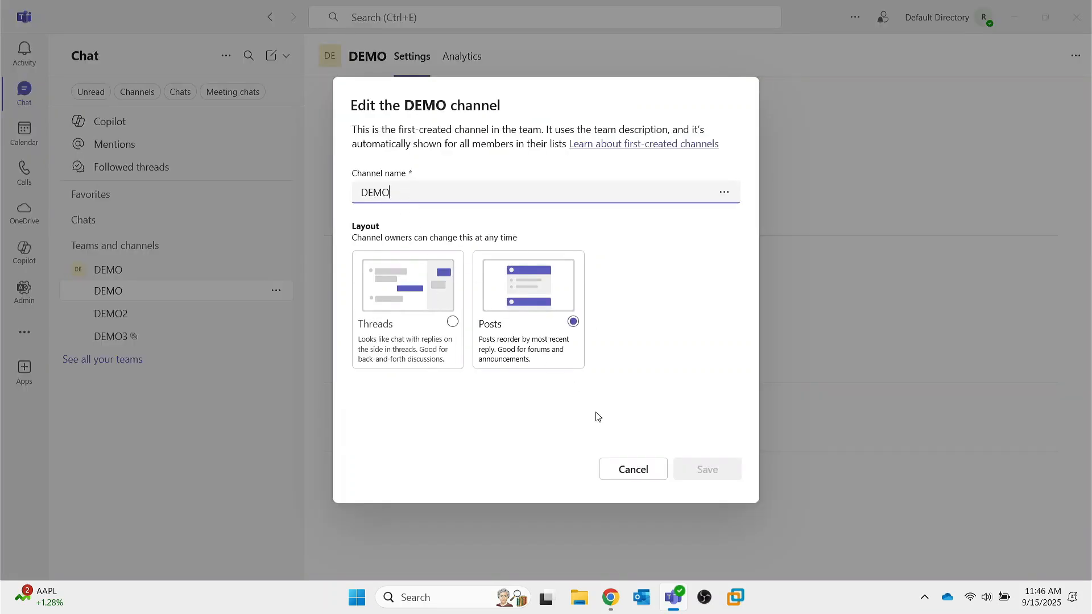
click(641, 469)
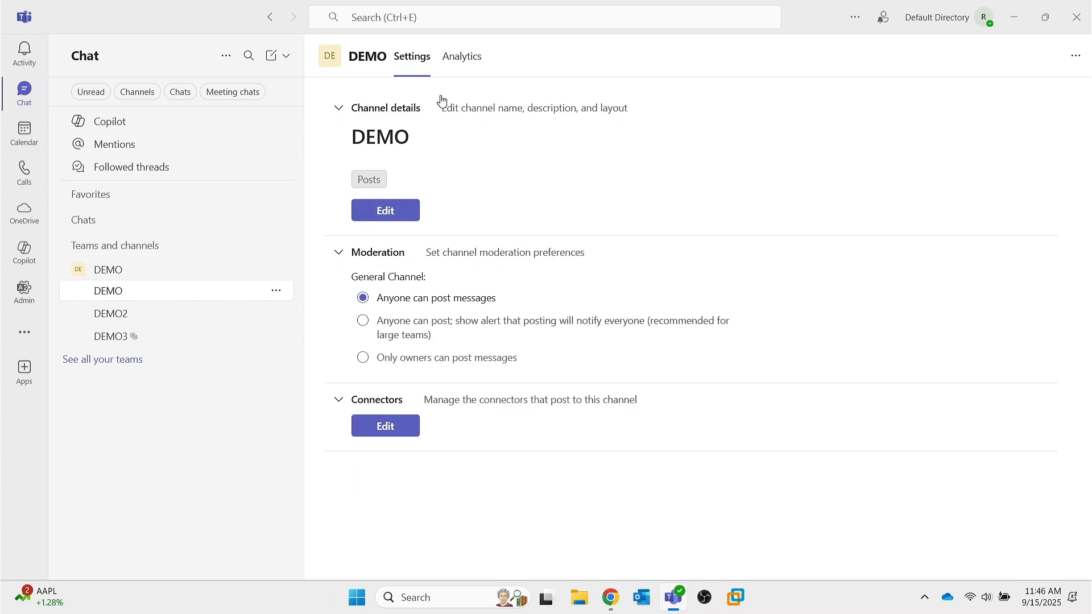
click(464, 61)
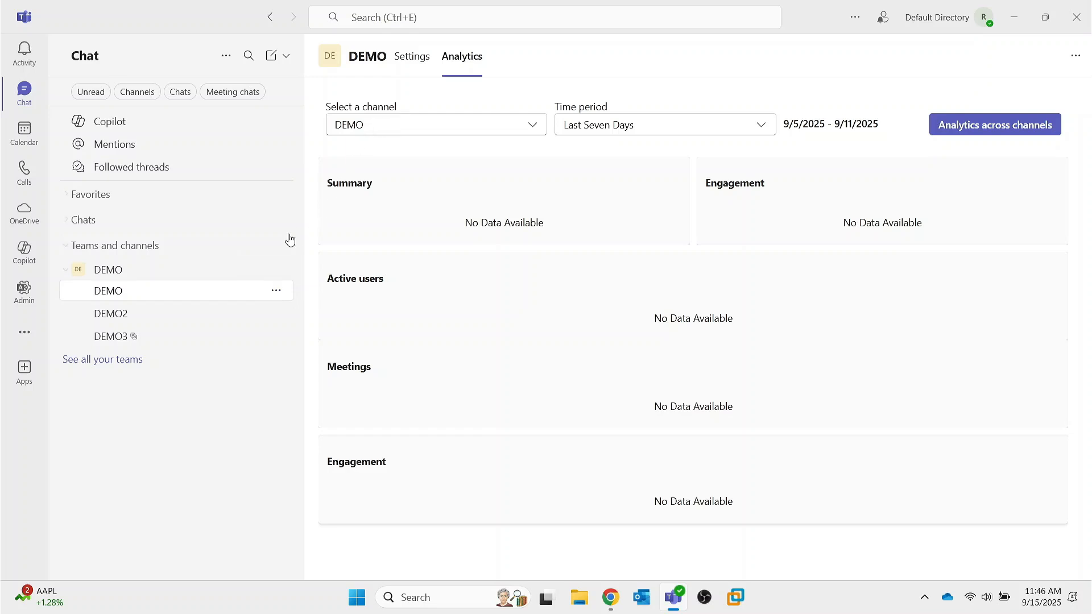
Step: From the DEMO2 channel's details, open the full member list and start adding a member to the DEMO team
click(152, 292)
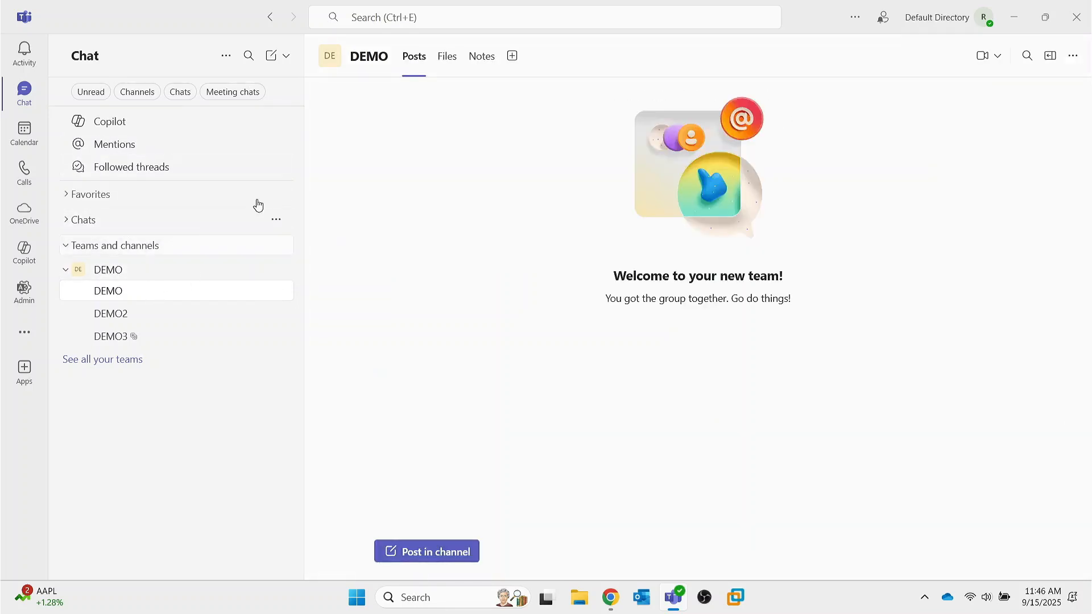
click(195, 320)
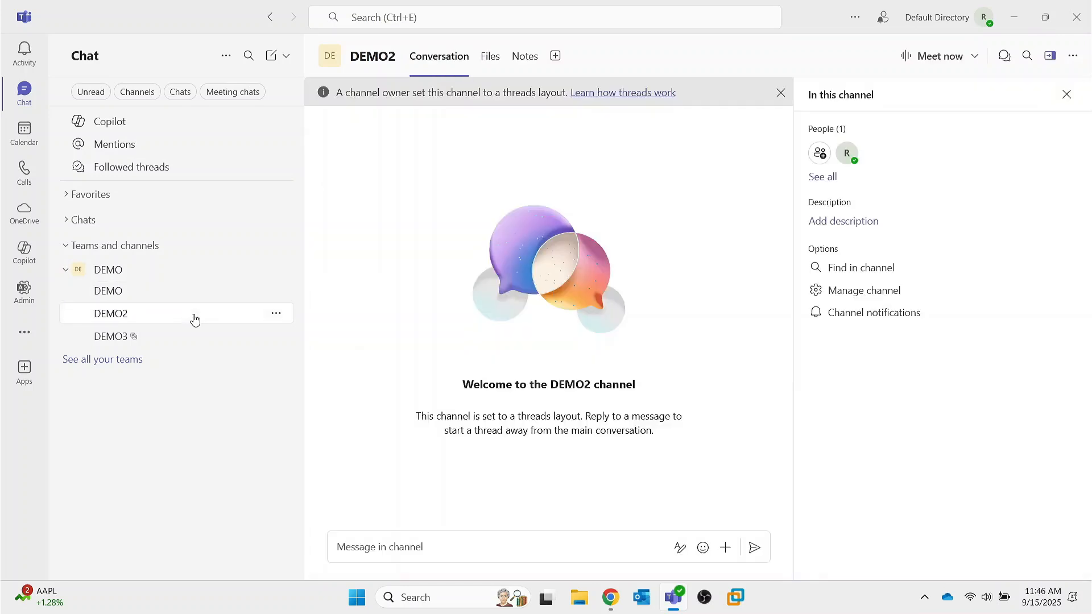
click(1067, 94)
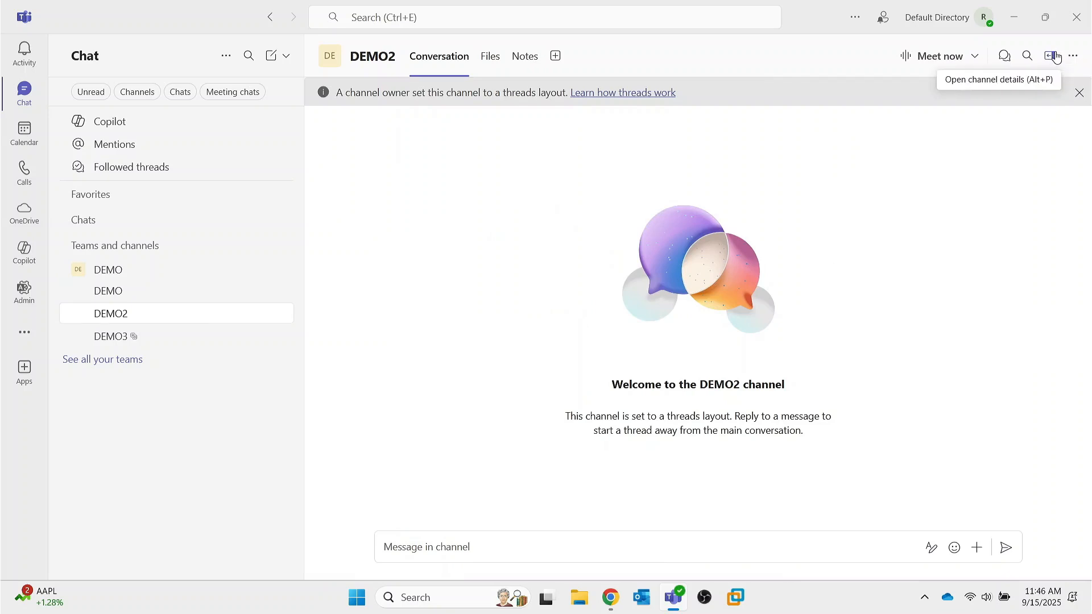
click(1052, 59)
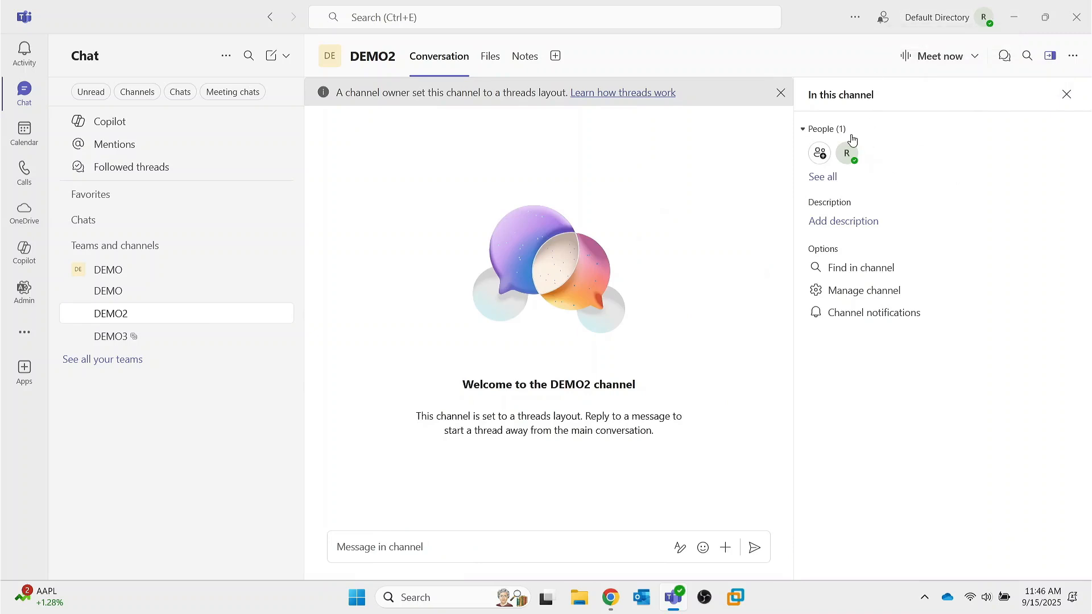
click(827, 181)
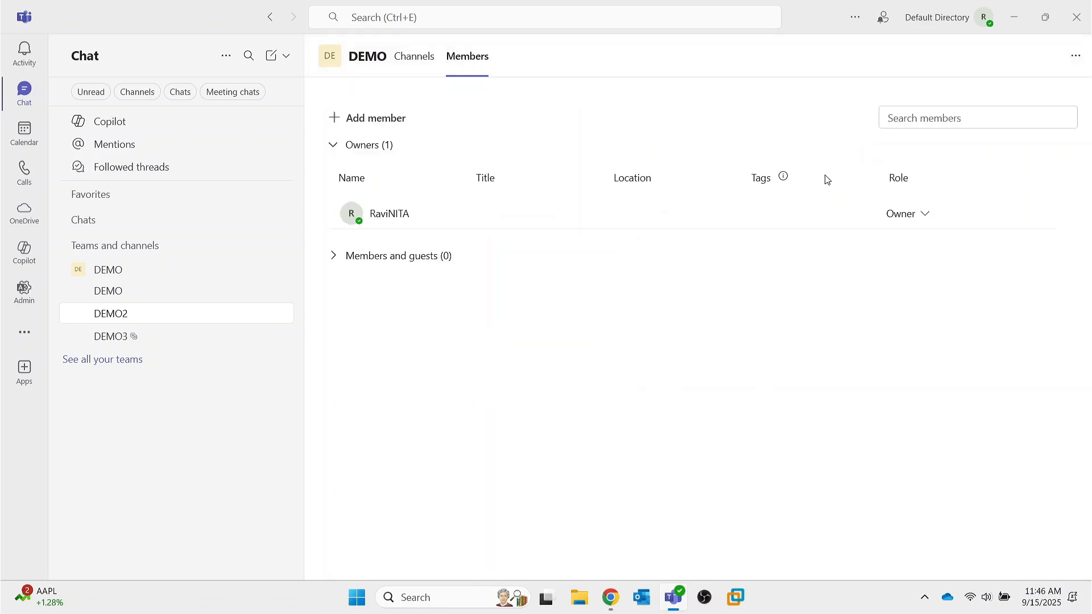
click(371, 122)
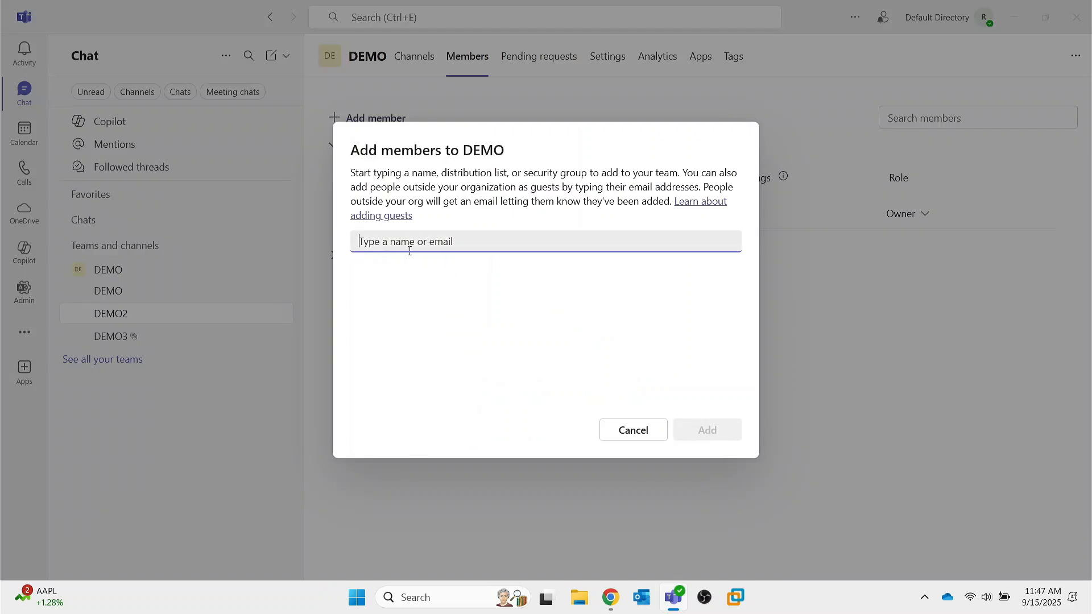
Step: Try to find a person matching "test" to add to the DEMO team, and clear the search text
text(tes)
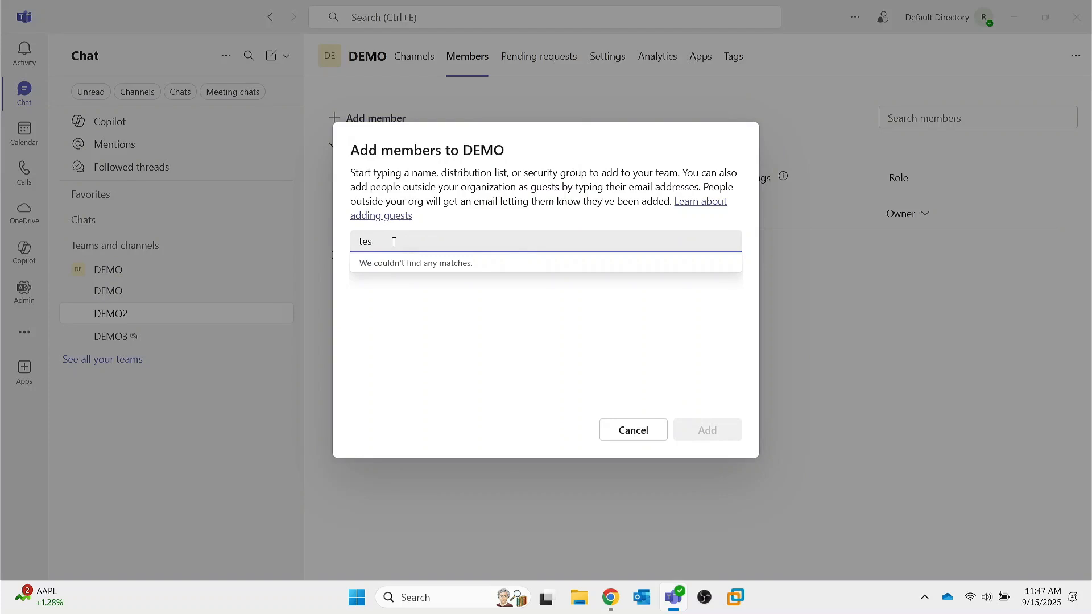
text(t)
key(BackSpace)
key(BackSpace)
key(BackSpace)
key(BackSpace)
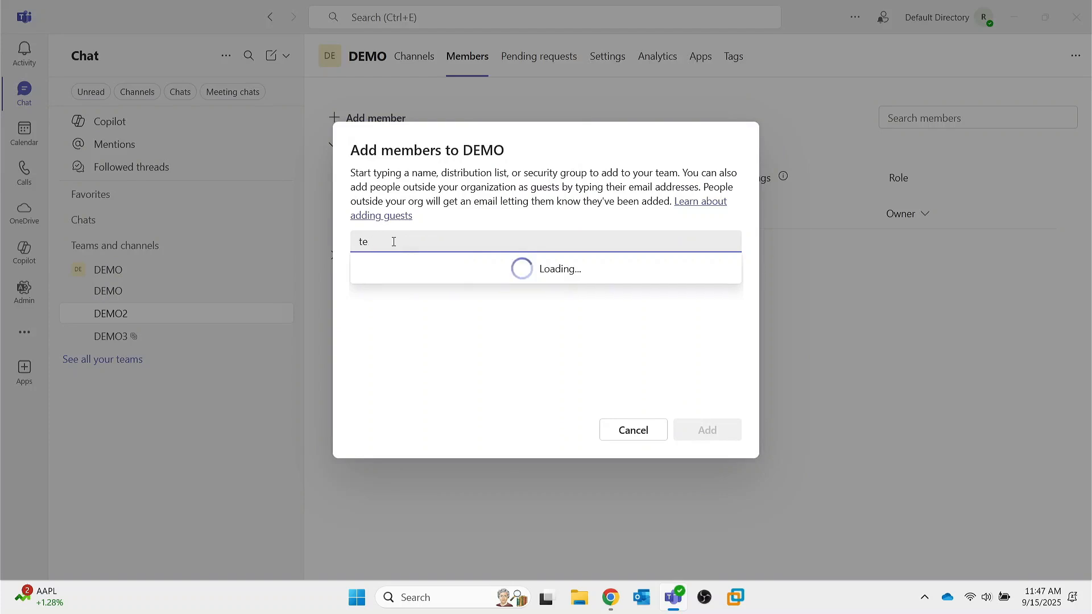
text(test)
key(BackSpace)
key(BackSpace)
key(BackSpace)
key(BackSpace)
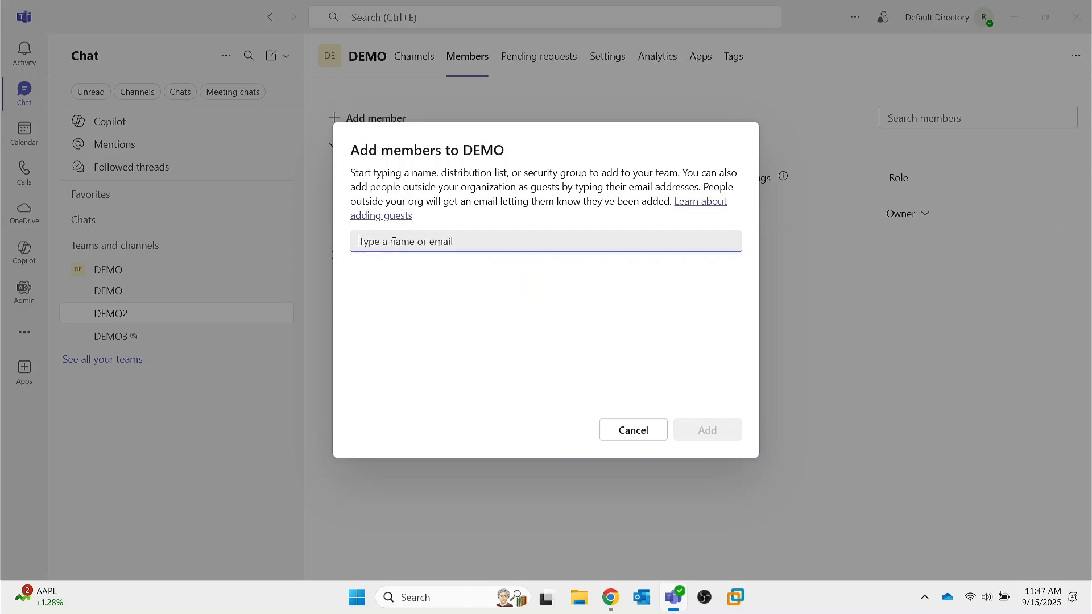
Step: Search for "demo", select DEMOUSER01, and add that account to the DEMO team with the Member role
text(demo)
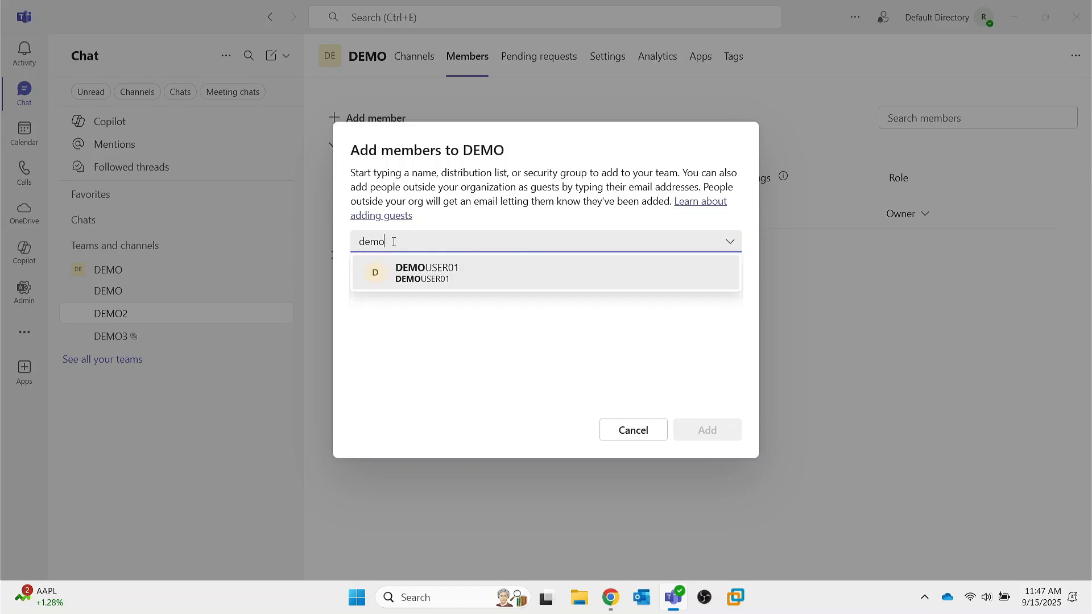
click(439, 276)
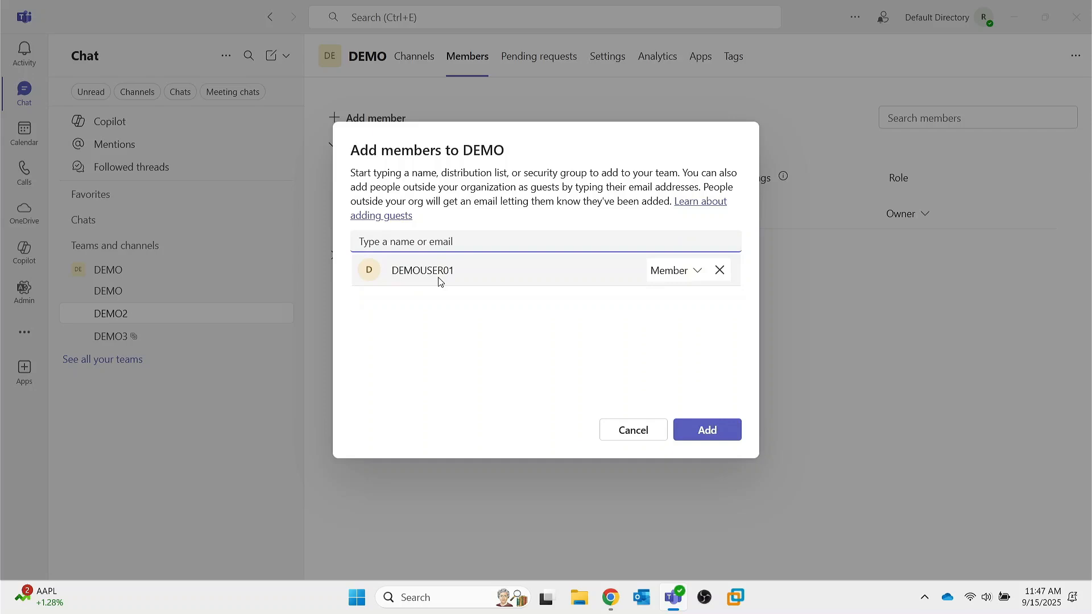
click(697, 270)
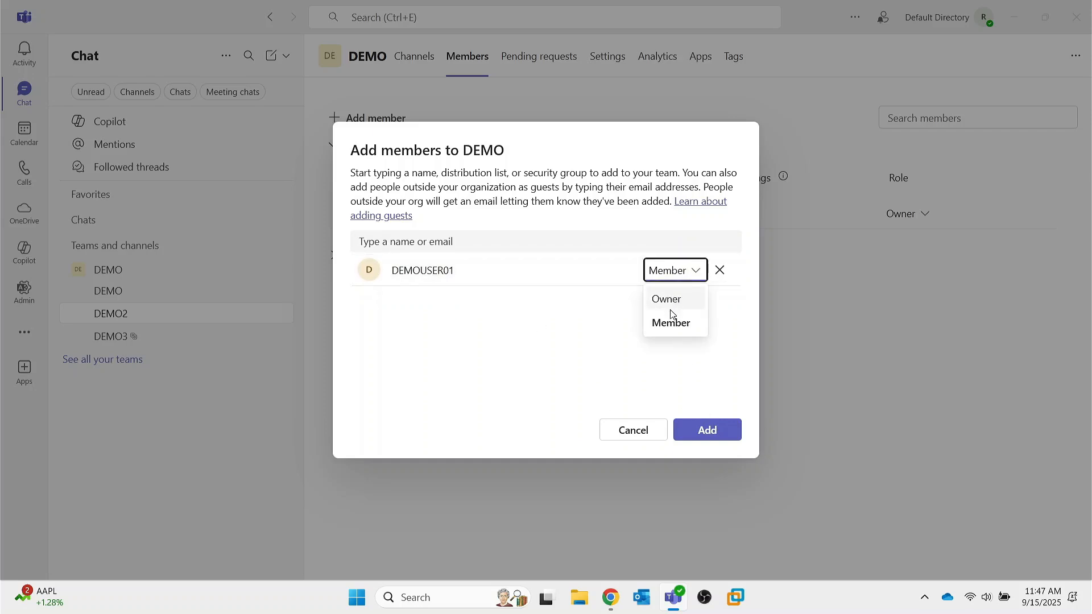
click(684, 348)
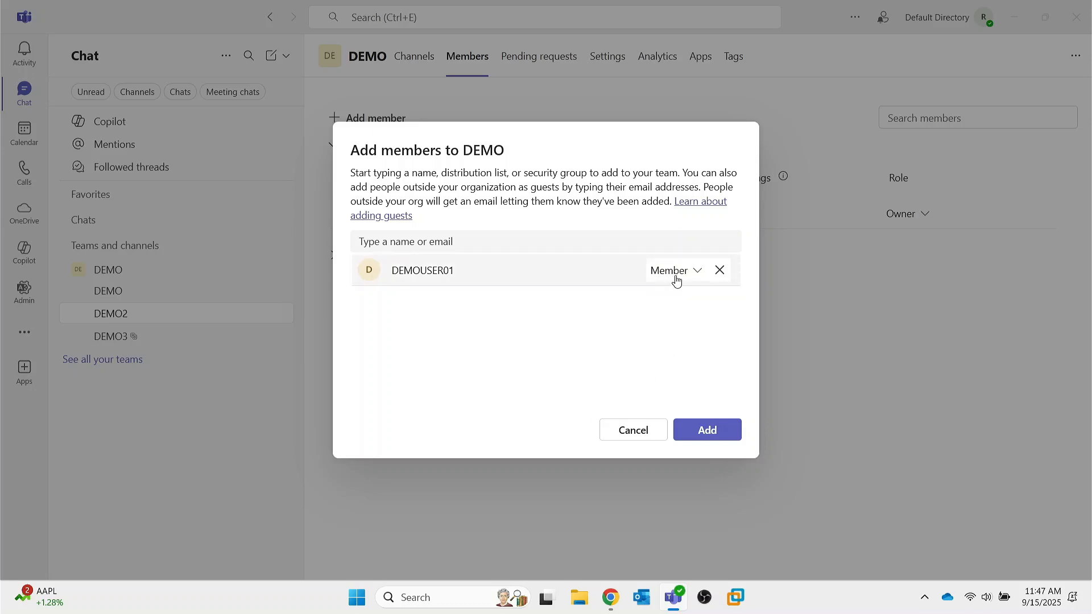
click(705, 429)
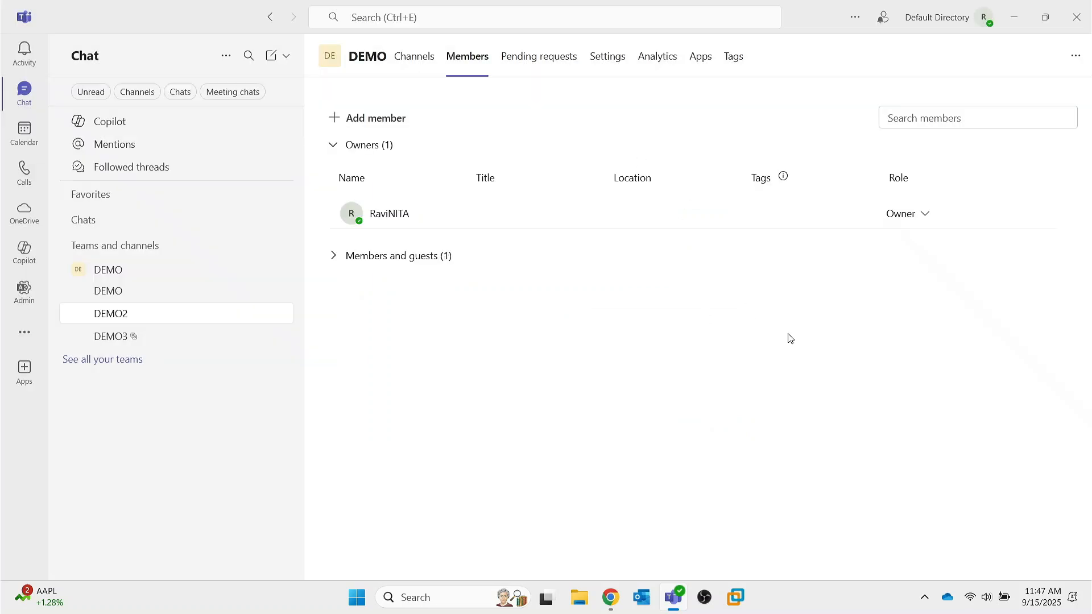
Step: Review the DEMO team's pending requests and the member permissions in its settings
drag(787, 336, 541, 70)
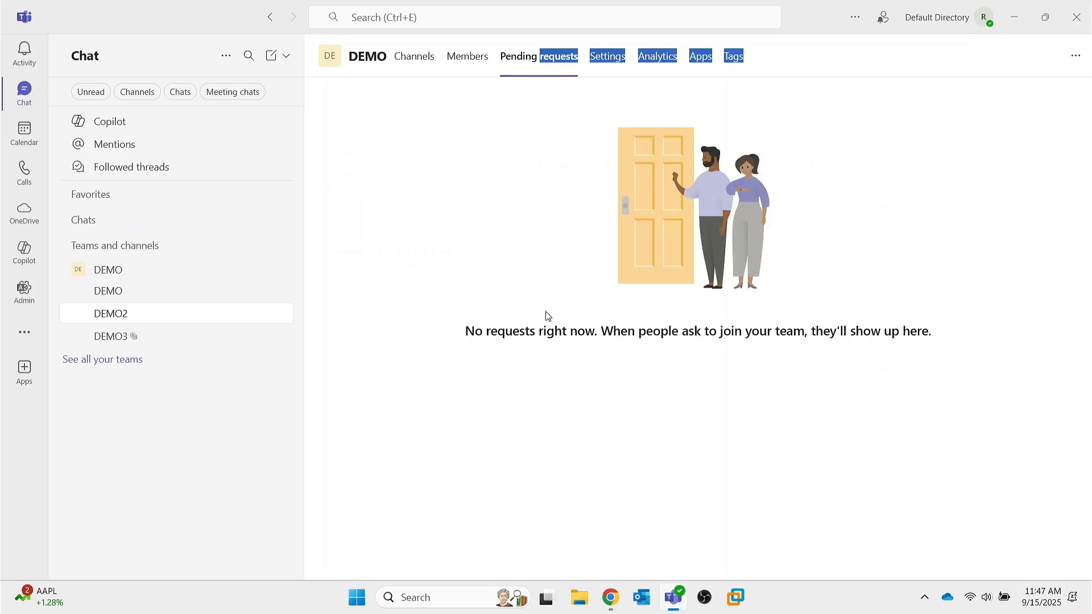
click(558, 136)
click(601, 64)
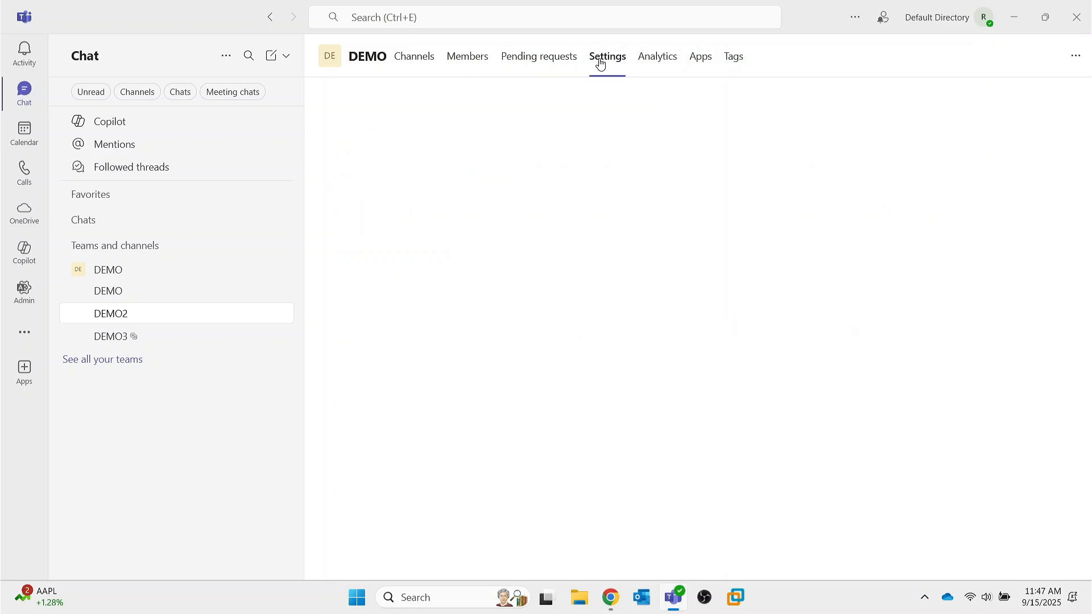
scroll(604, 316, down, 1)
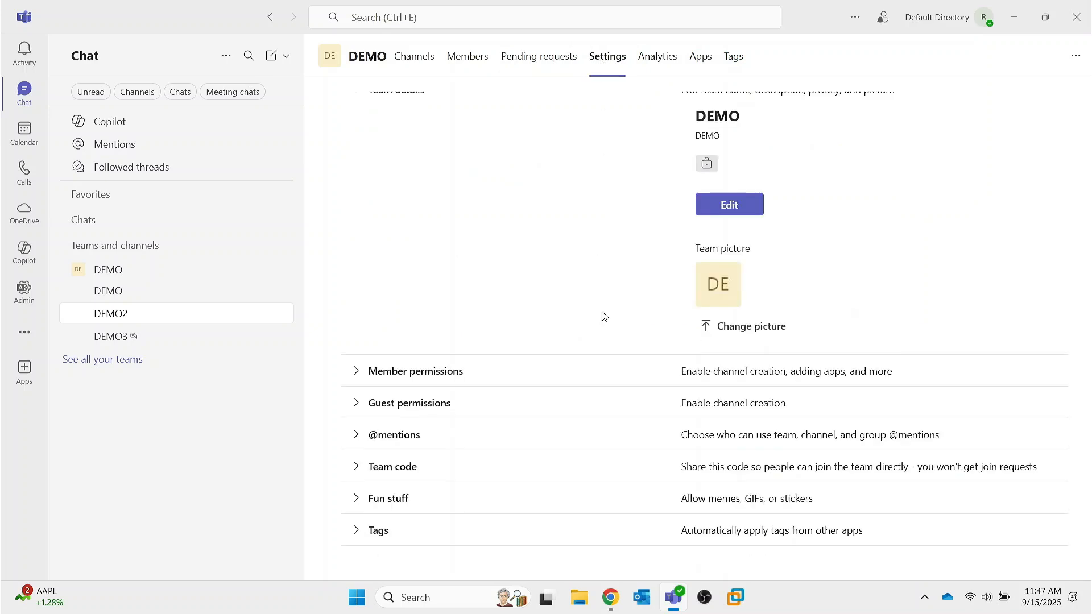
click(358, 376)
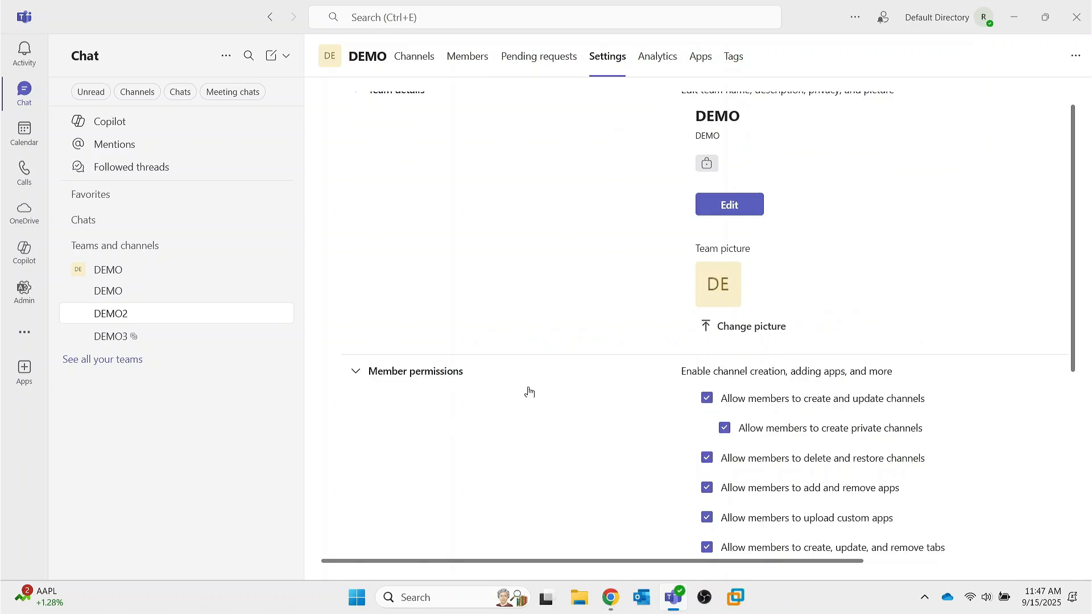
scroll(532, 396, down, 5)
scroll(535, 401, up, 3)
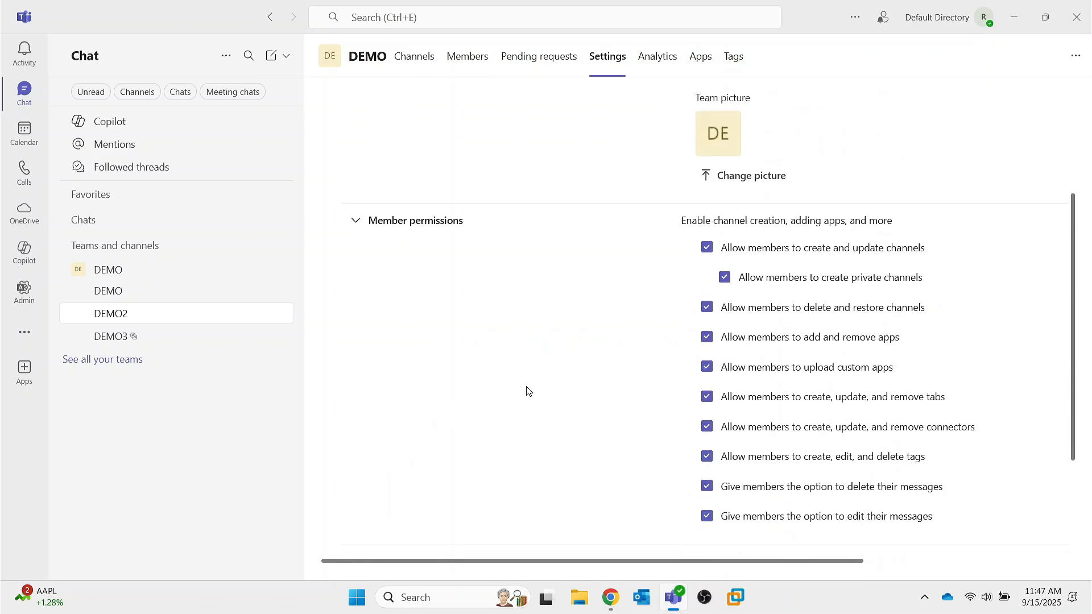
scroll(543, 318, down, 3)
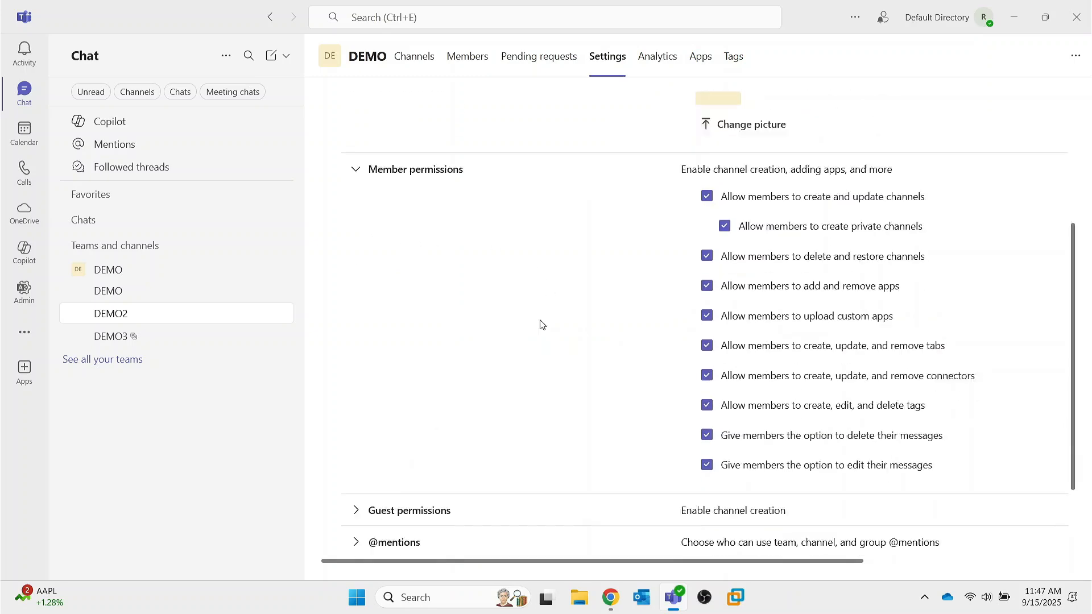
click(357, 405)
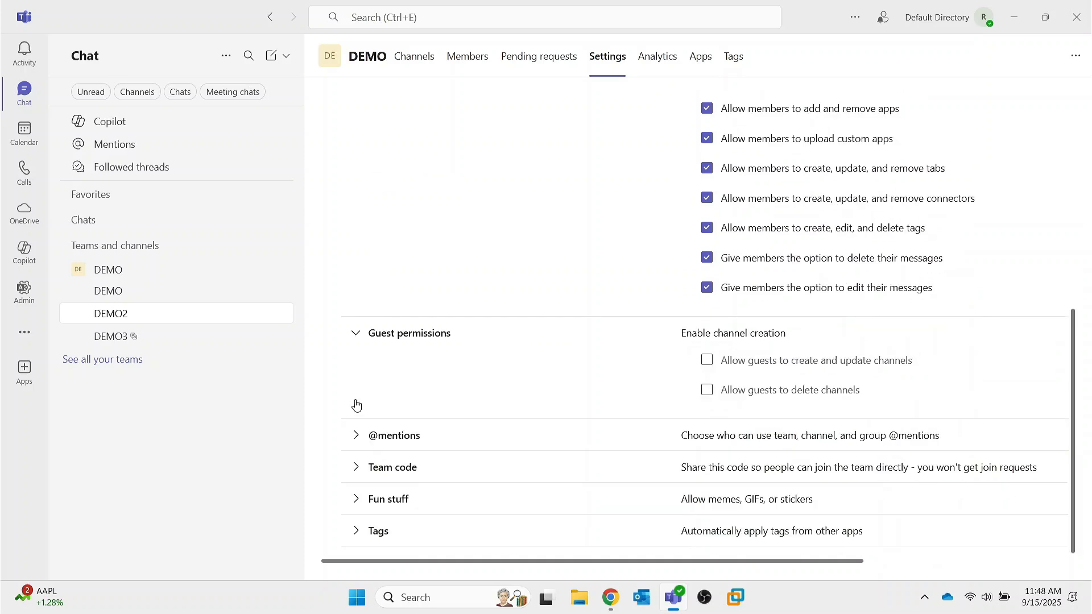
click(356, 437)
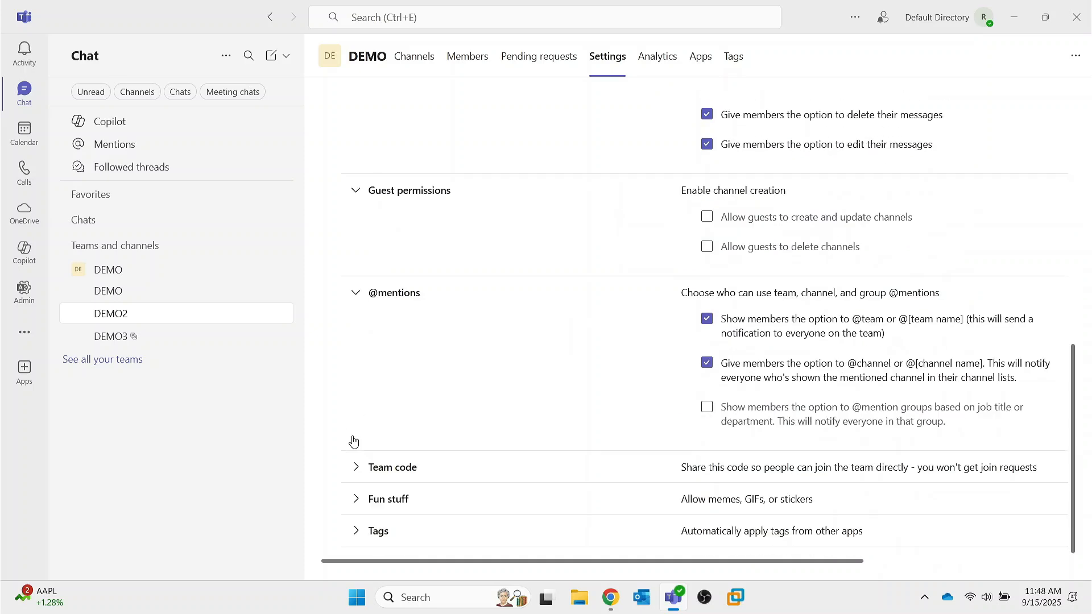
click(357, 470)
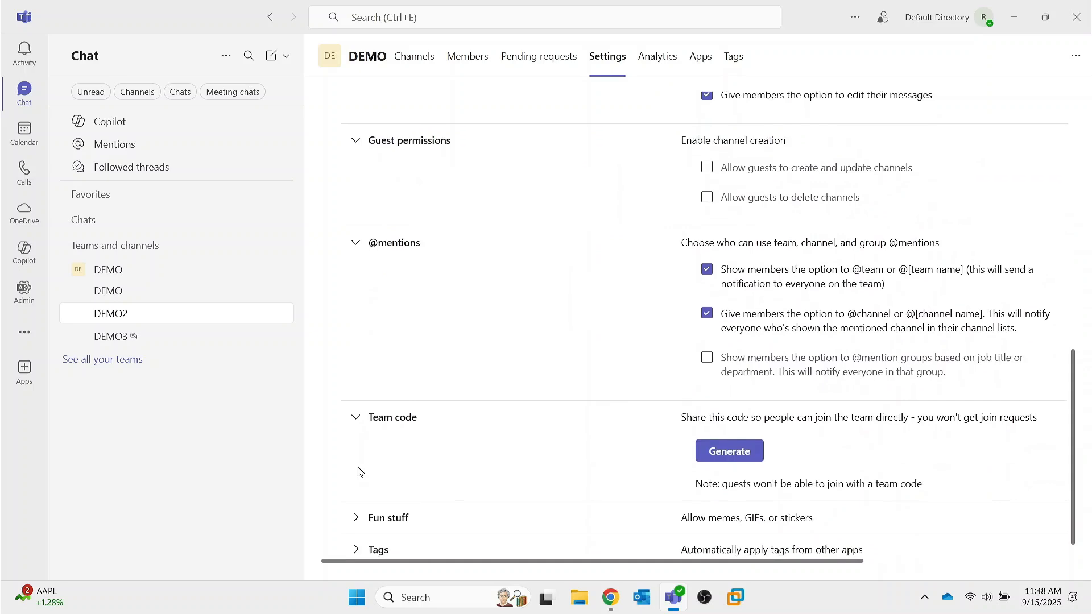
scroll(453, 370, up, 5)
scroll(453, 372, down, 6)
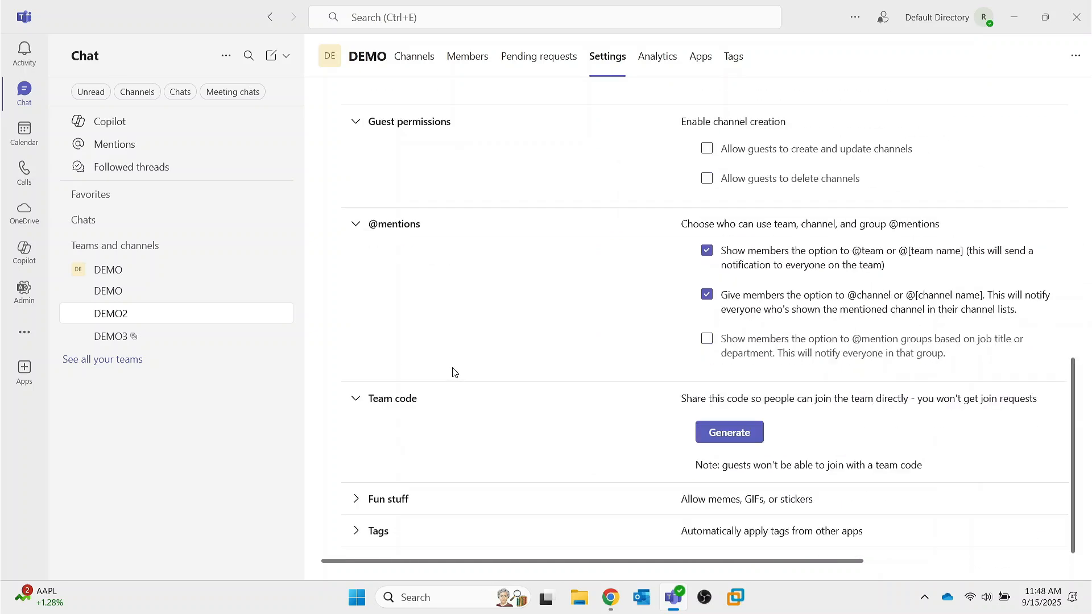
click(356, 501)
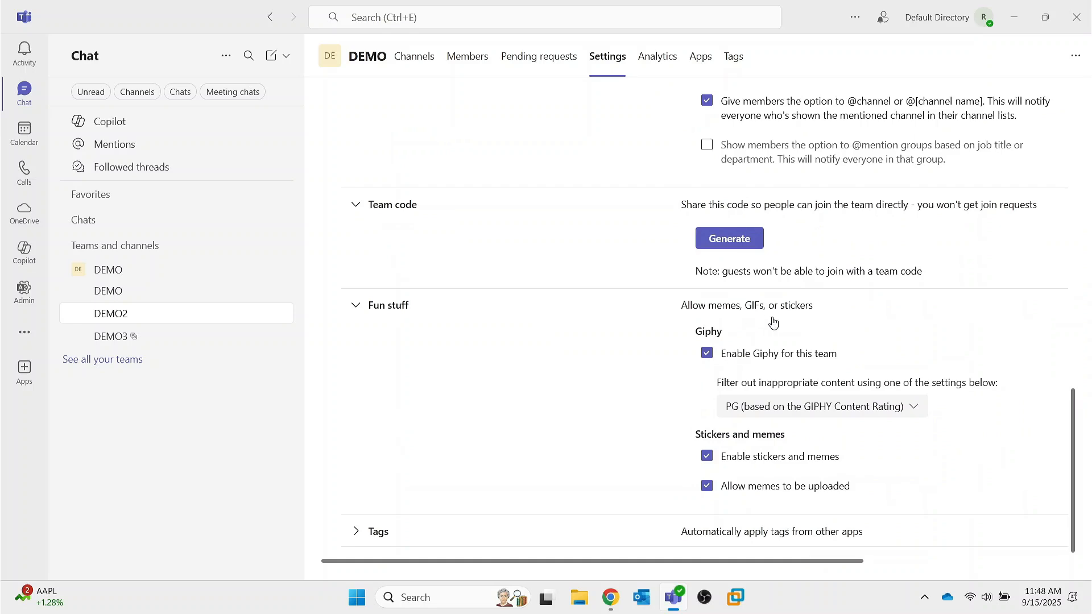
click(357, 531)
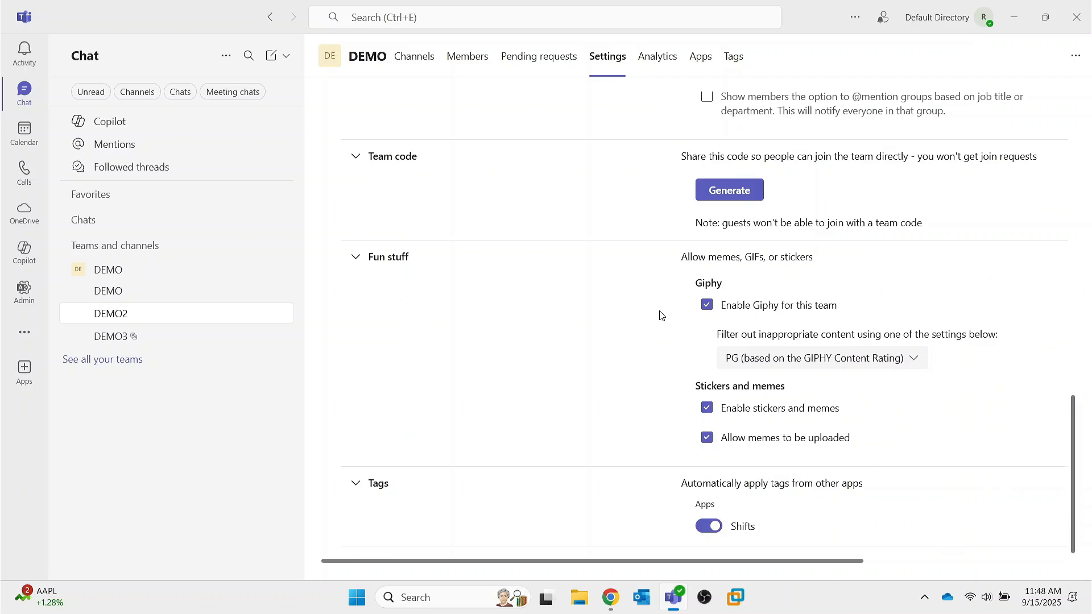
scroll(662, 316, up, 15)
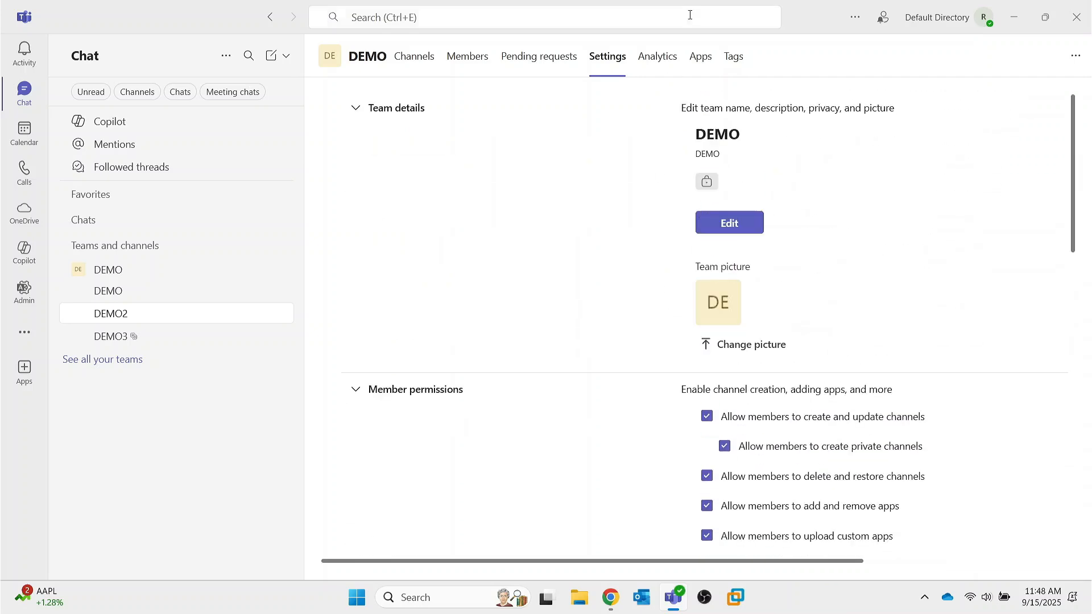
Step: Look through the DEMO team's analytics, its tags and its list of installed apps
click(657, 58)
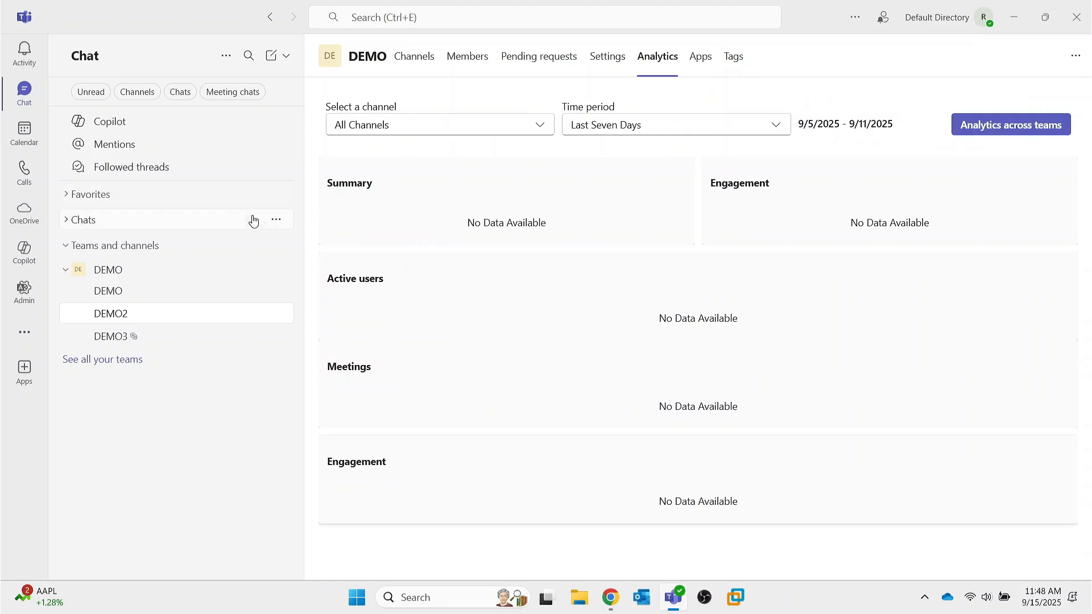
click(276, 313)
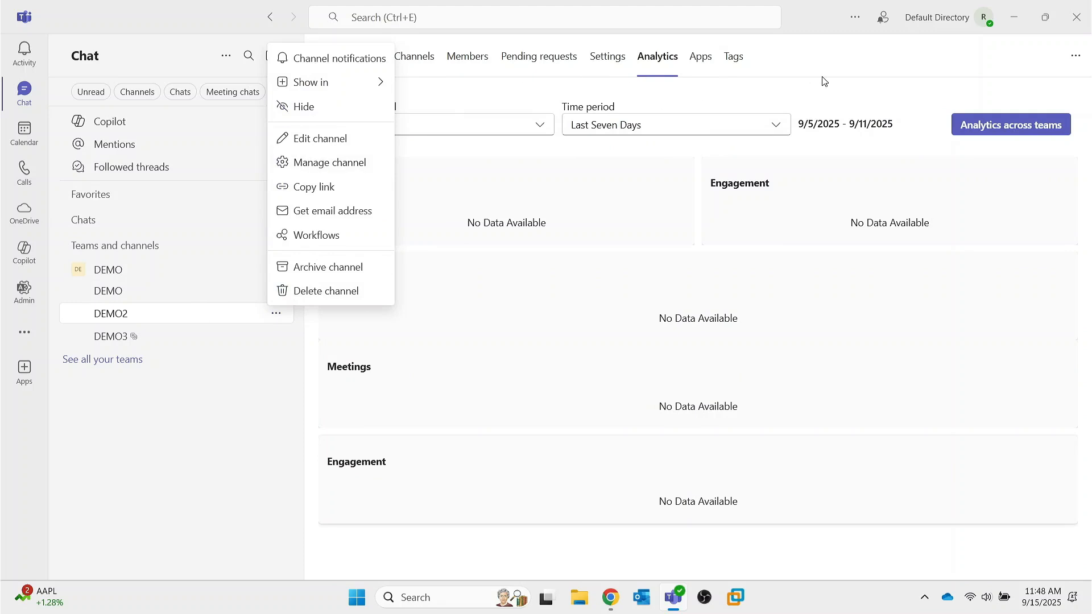
drag(825, 81, 723, 73)
click(725, 73)
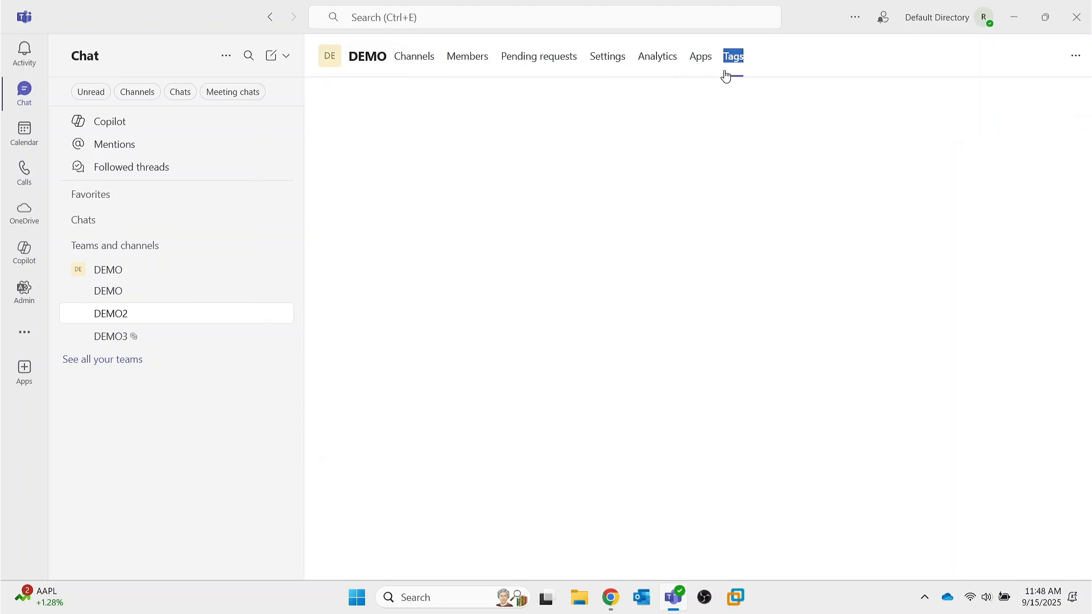
click(705, 64)
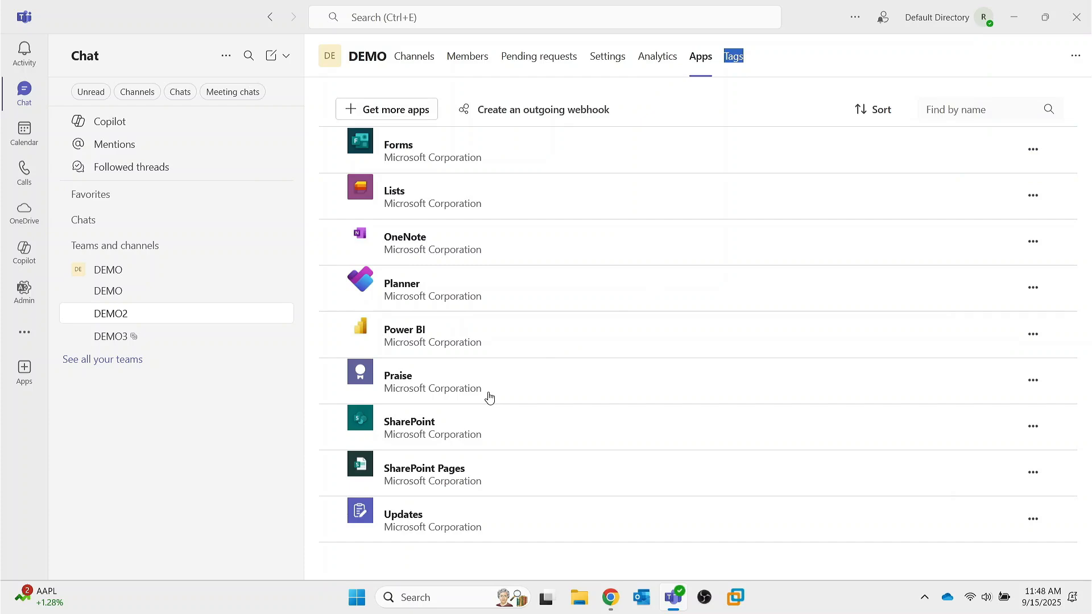
Step: Search for the YouTube app among more apps, add it, and dismiss the prompt without choosing a place to use it
click(411, 109)
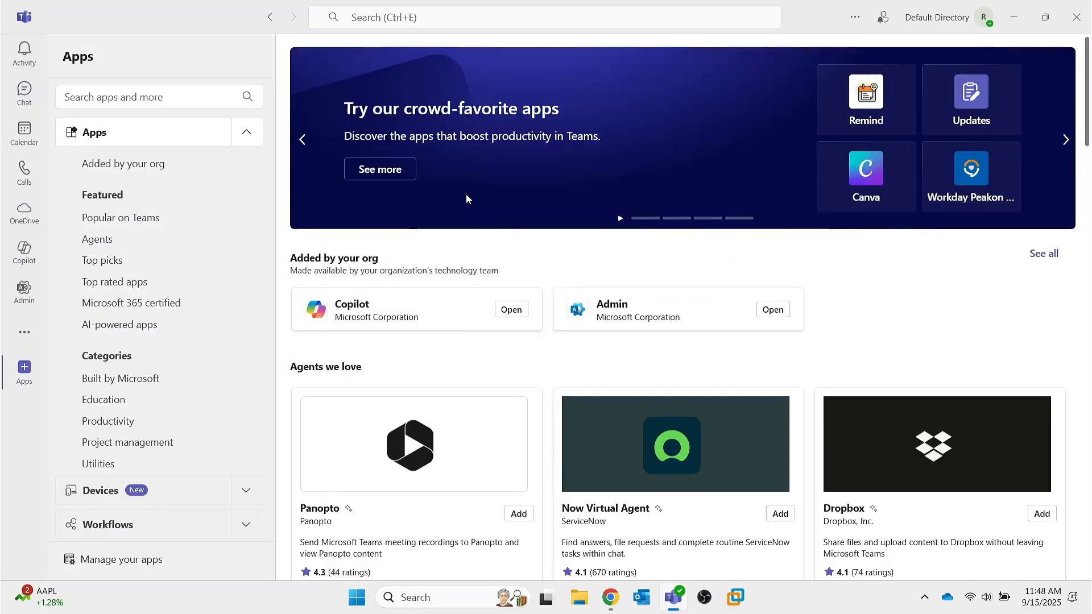
click(395, 19)
text(youtub)
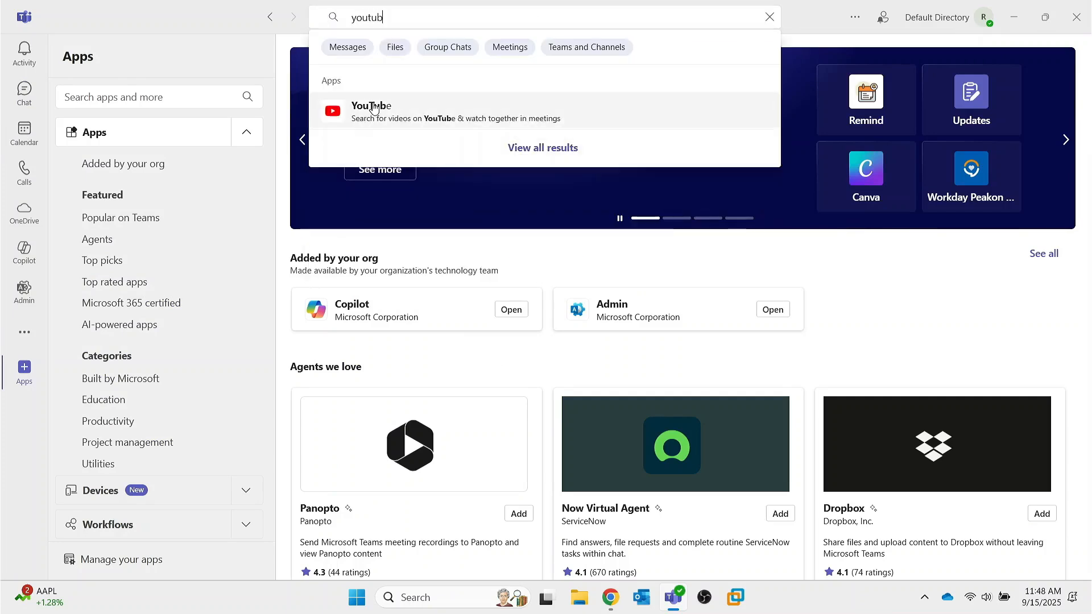
click(374, 105)
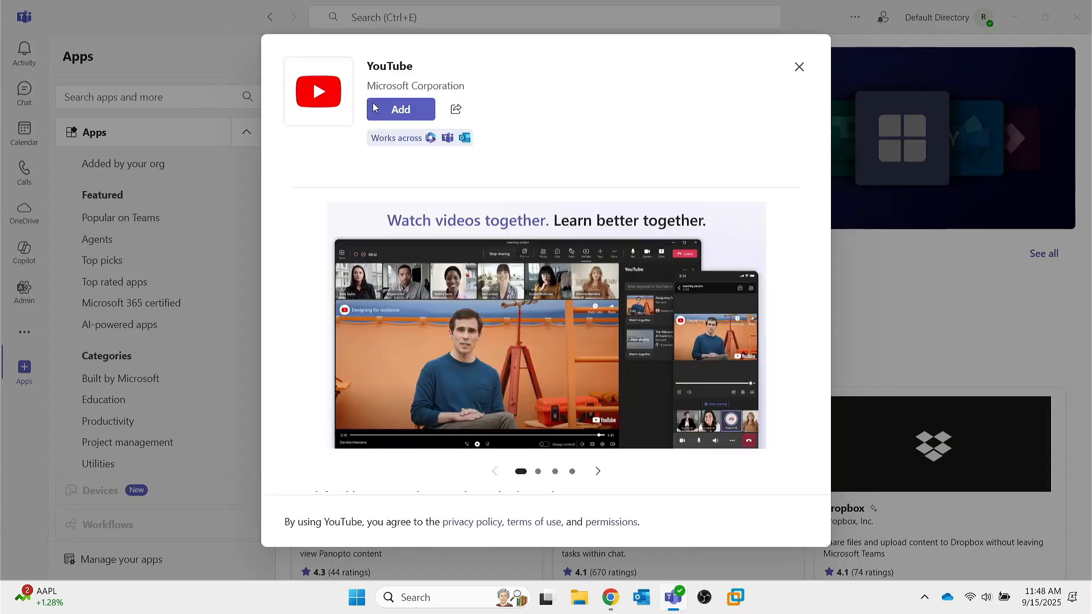
click(404, 121)
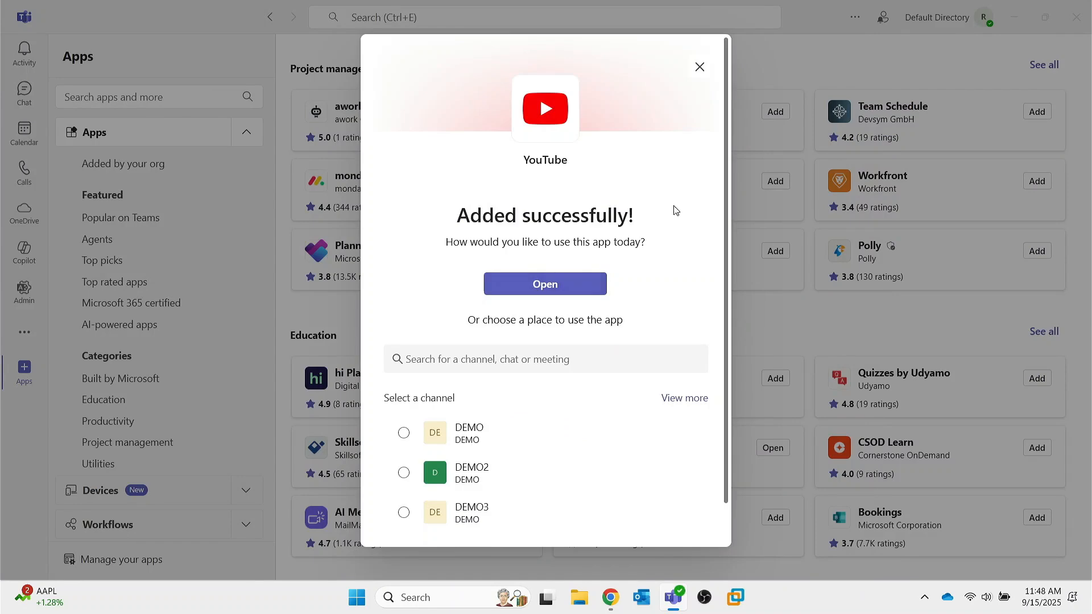
click(700, 69)
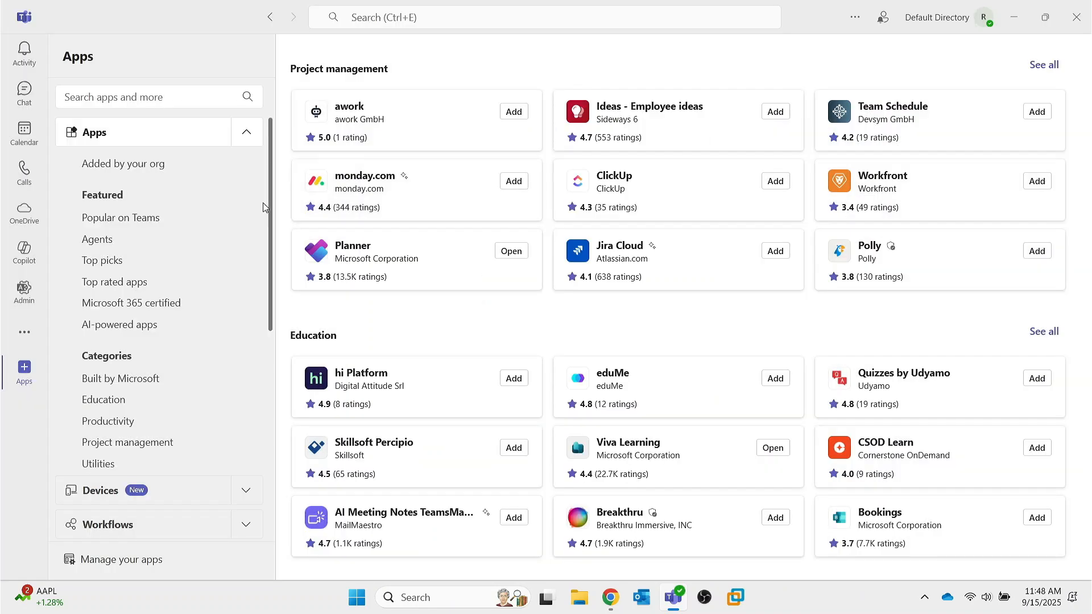
Step: Return to the DEMO2 channel, close its details pane, and add a YouTube tab with a post to the channel about it
click(25, 92)
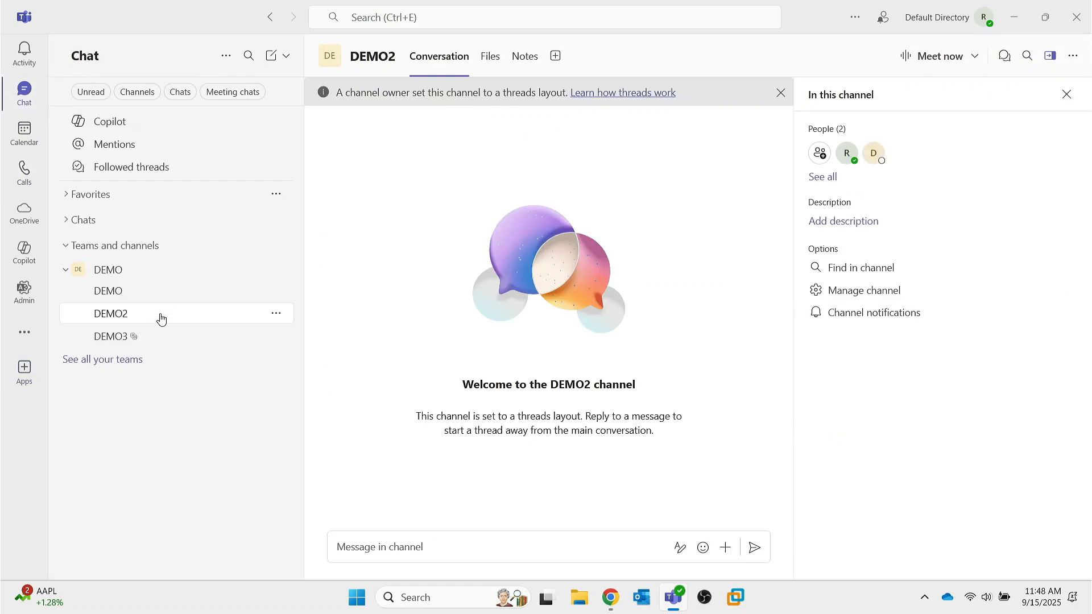
click(1069, 95)
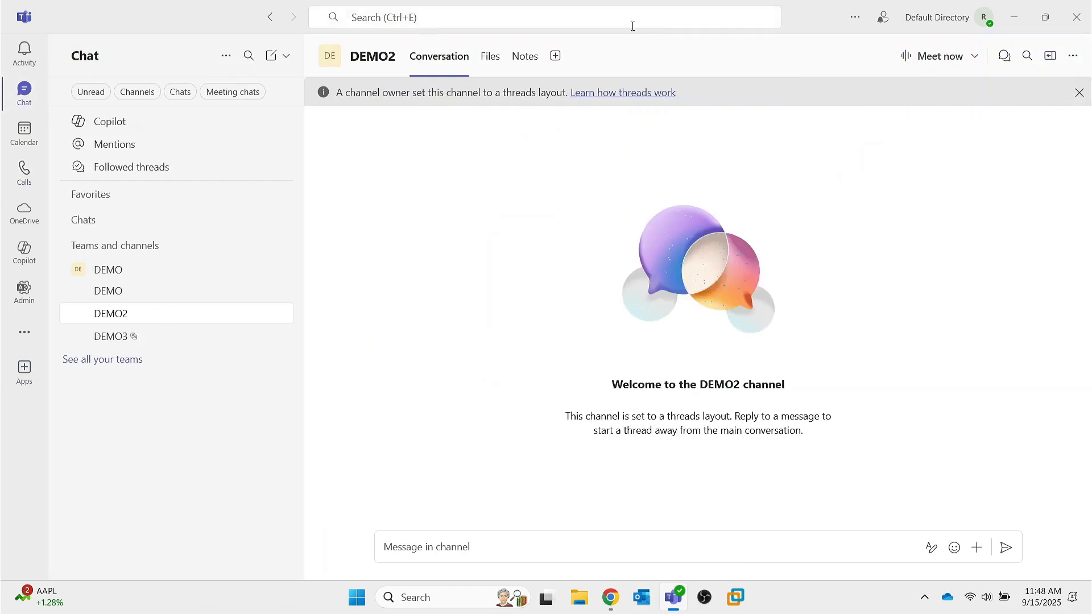
click(556, 56)
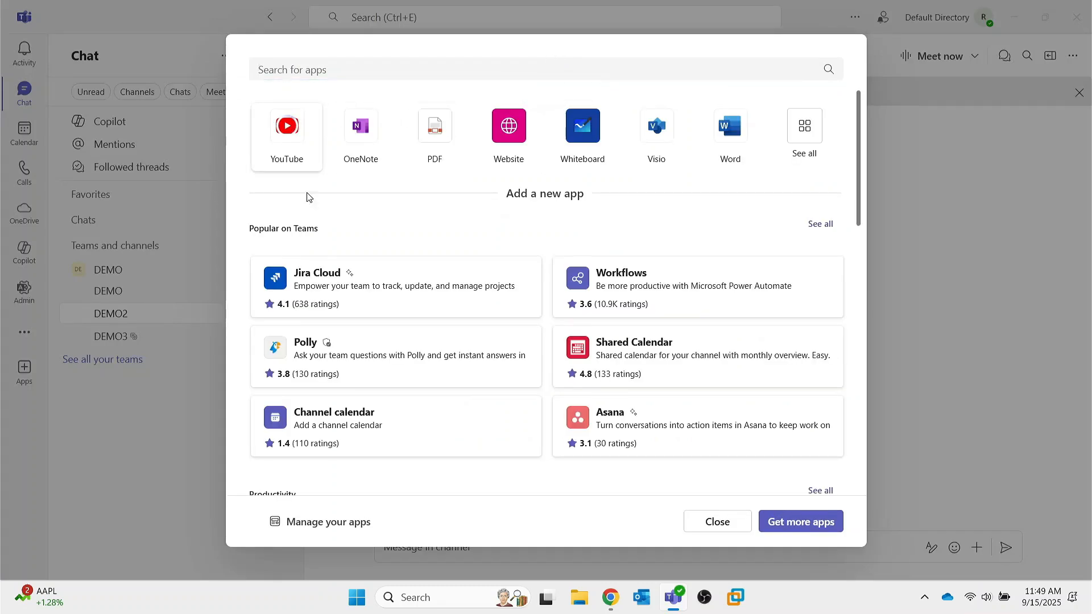
click(300, 162)
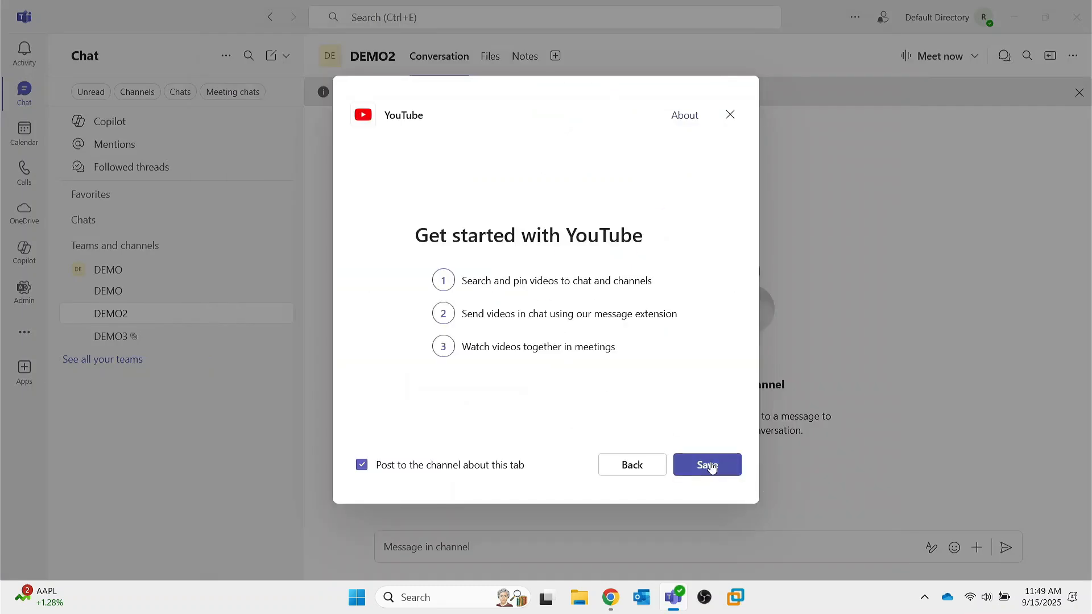
click(709, 465)
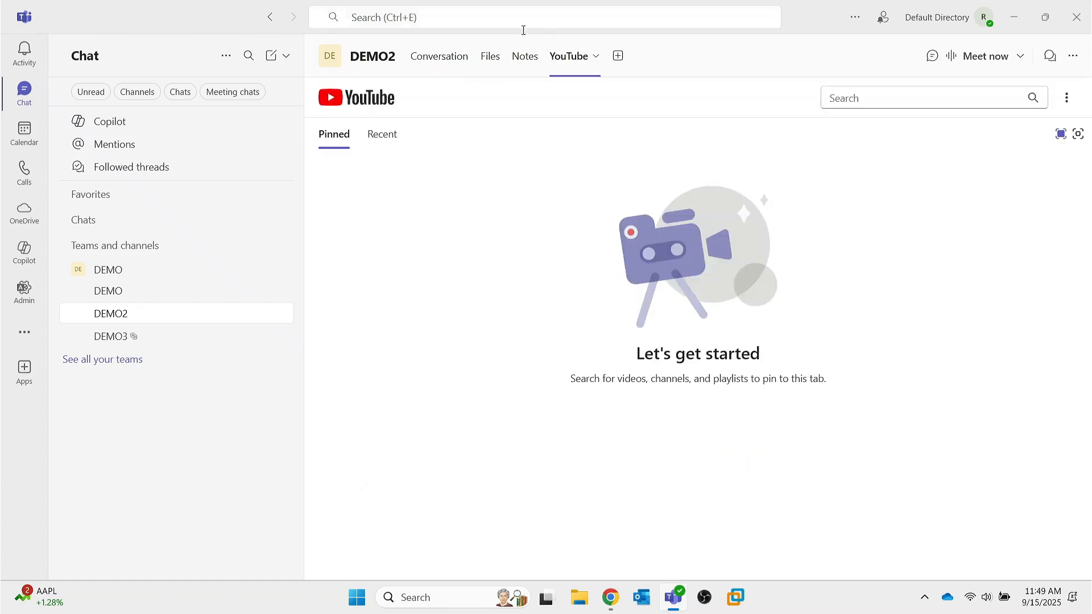
Step: View the DEMO2 channel's Notes and YouTube tabs, and check its conversation for the post about the added tab
click(526, 59)
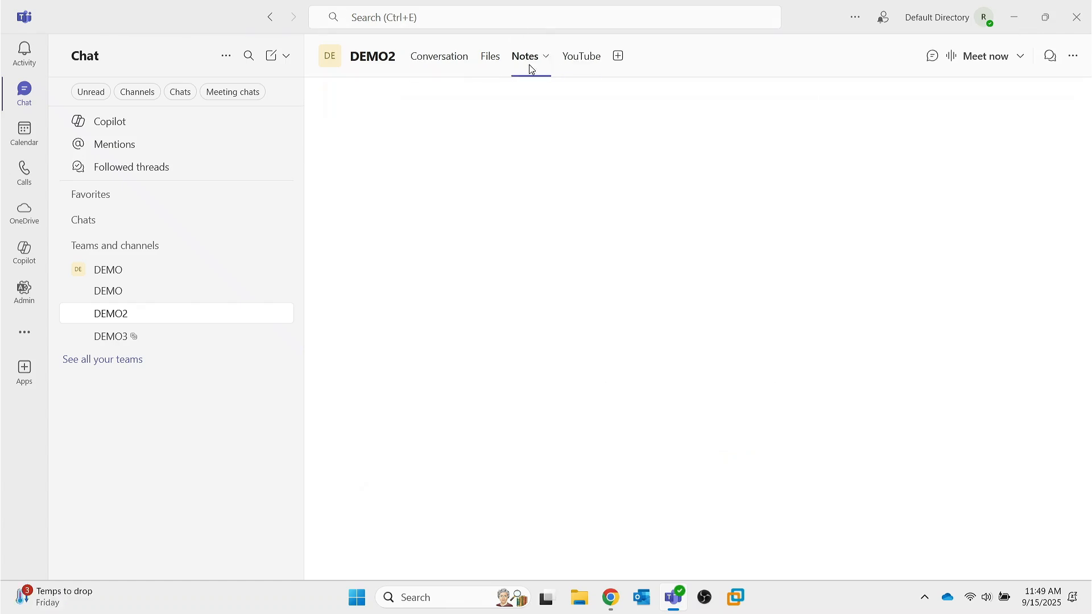
click(570, 61)
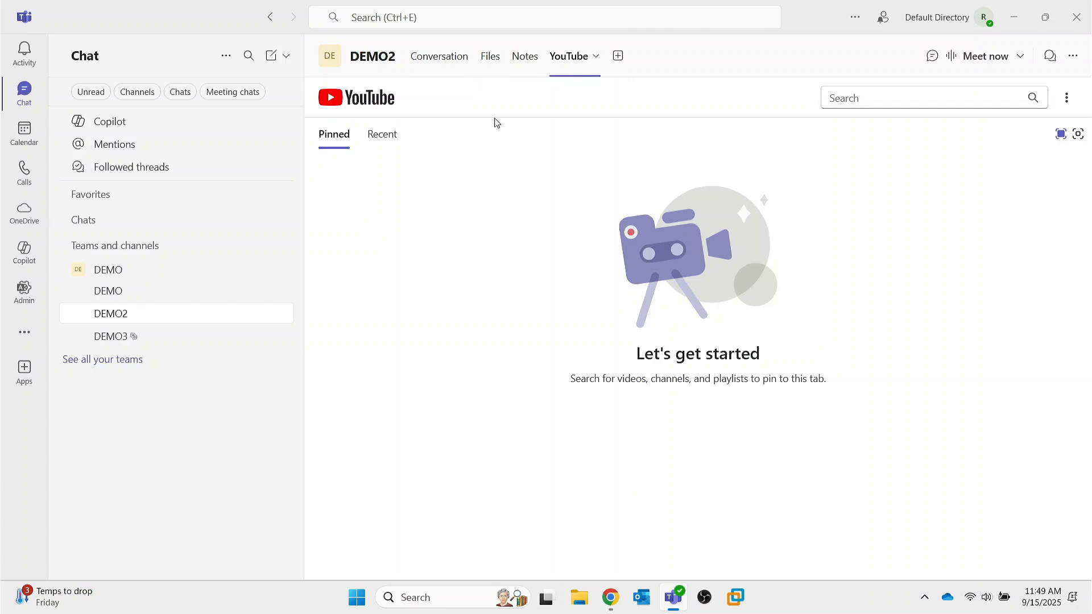
click(449, 56)
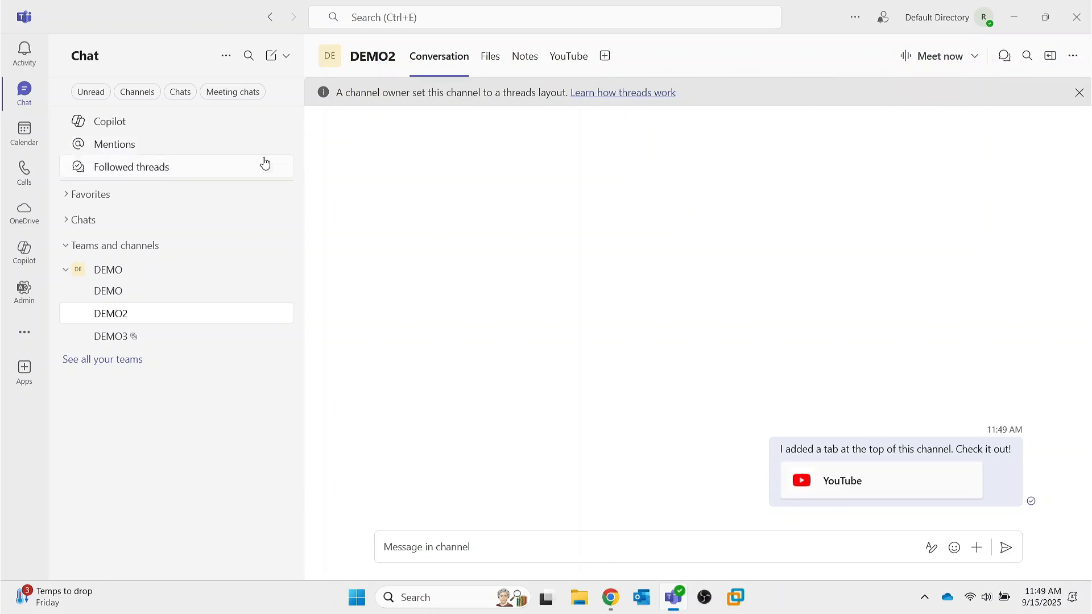
Step: In the Teams admin area, open DEMOUSER01's account details from the user list and bring up its admin role management
click(25, 293)
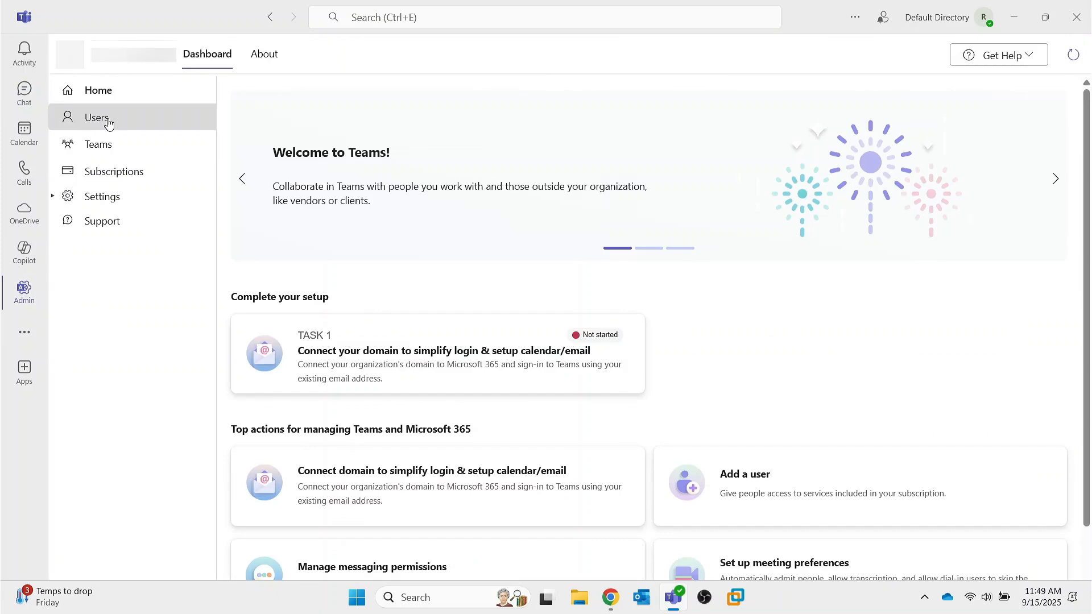
click(109, 124)
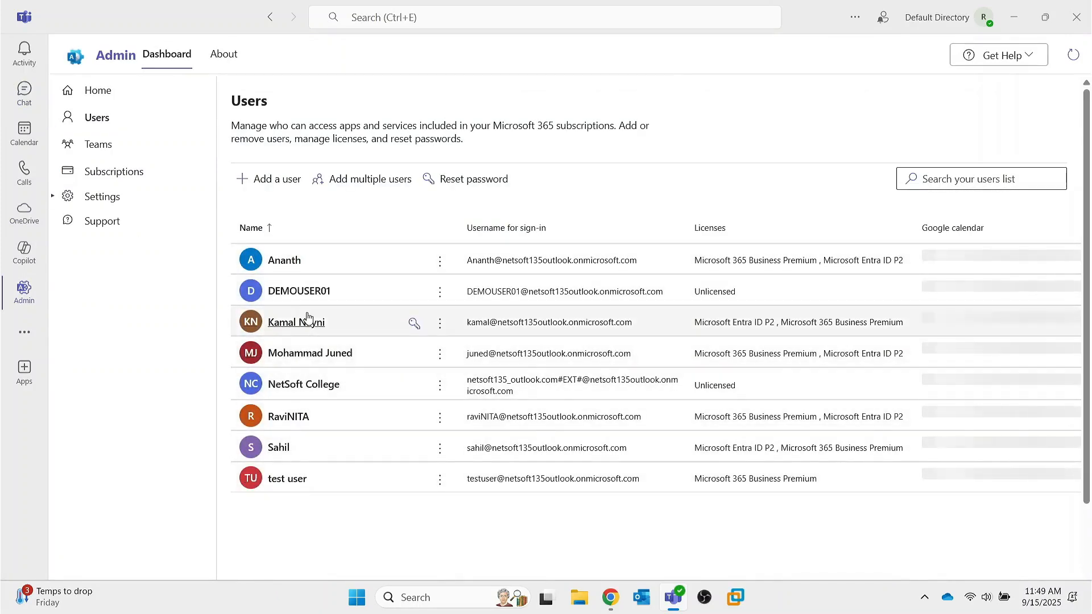
click(319, 292)
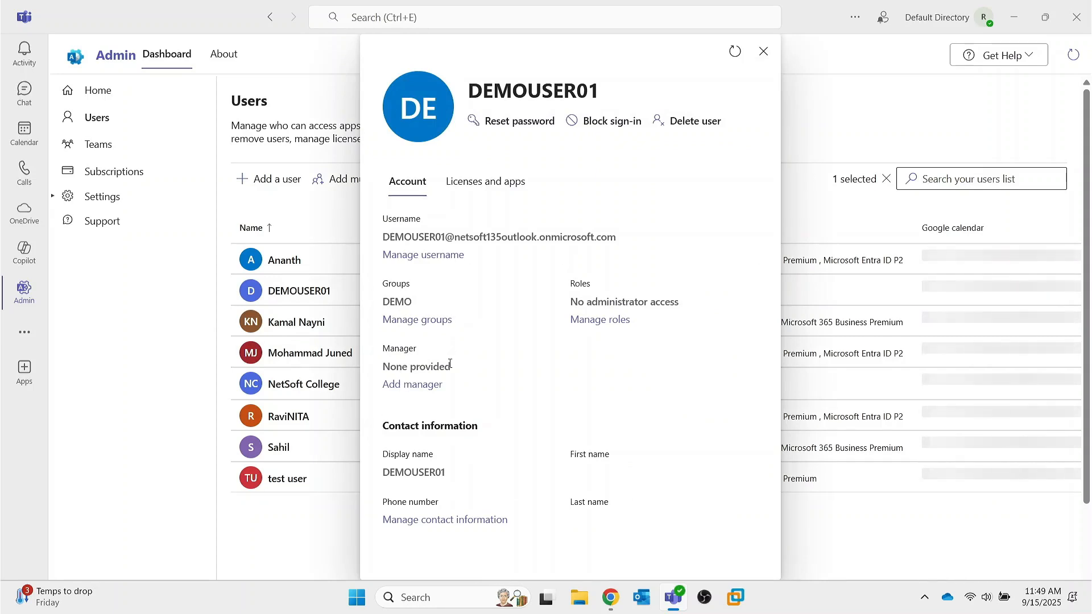
click(595, 322)
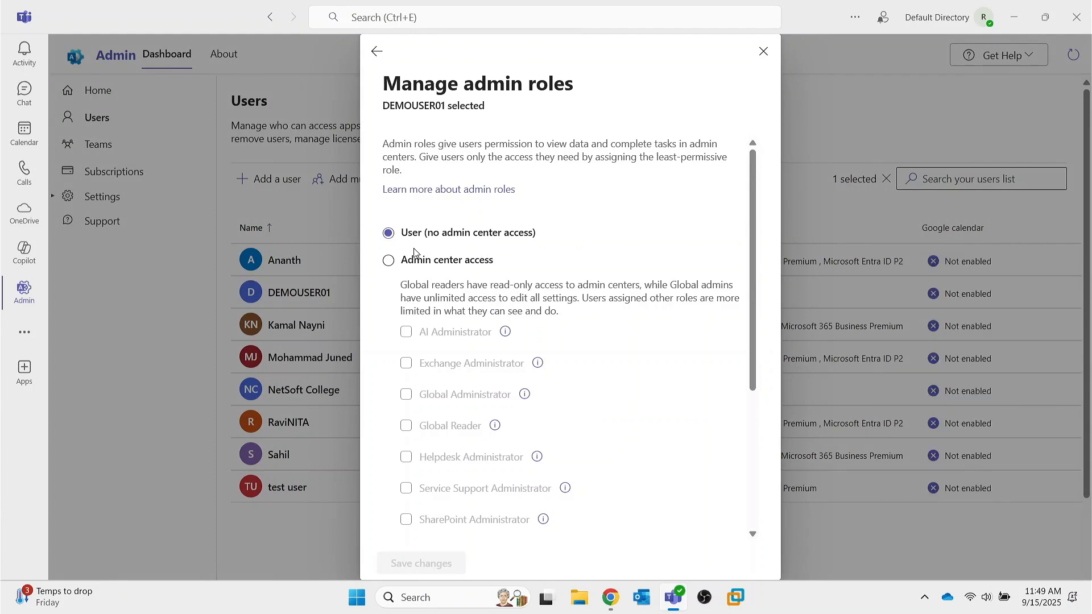
Step: Give DEMOUSER01 admin center access with the Teams Administrator role selected, and leave the role management without saving
click(401, 261)
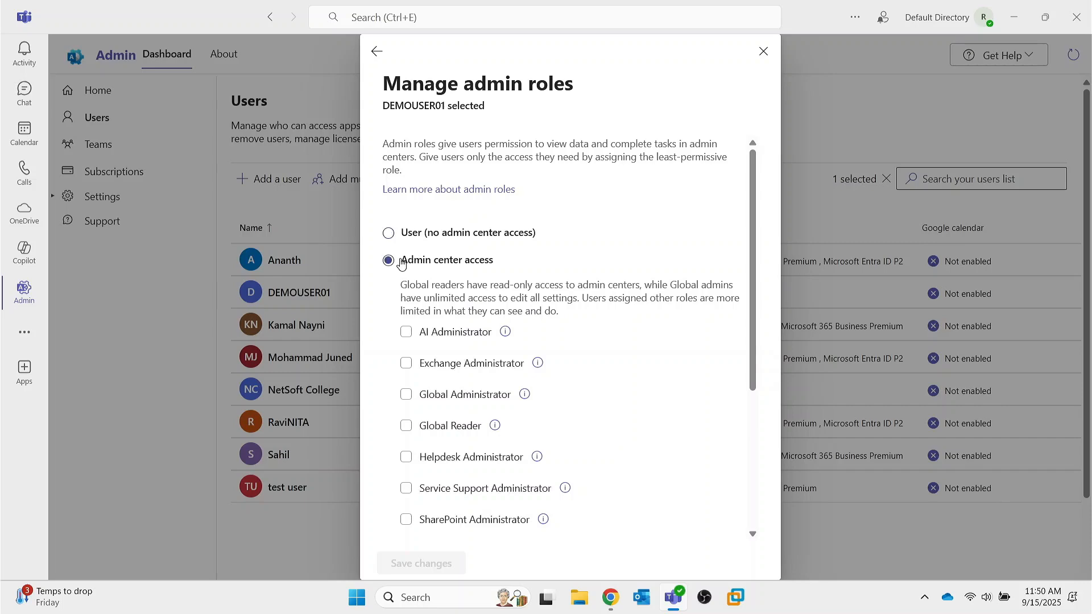
scroll(490, 352, down, 3)
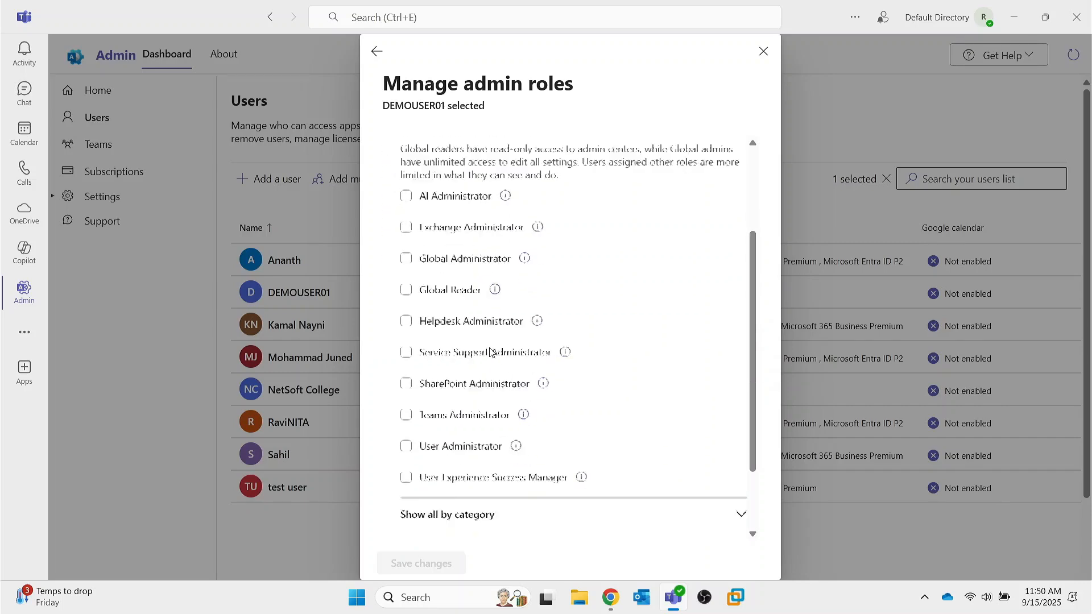
scroll(463, 353, down, 1)
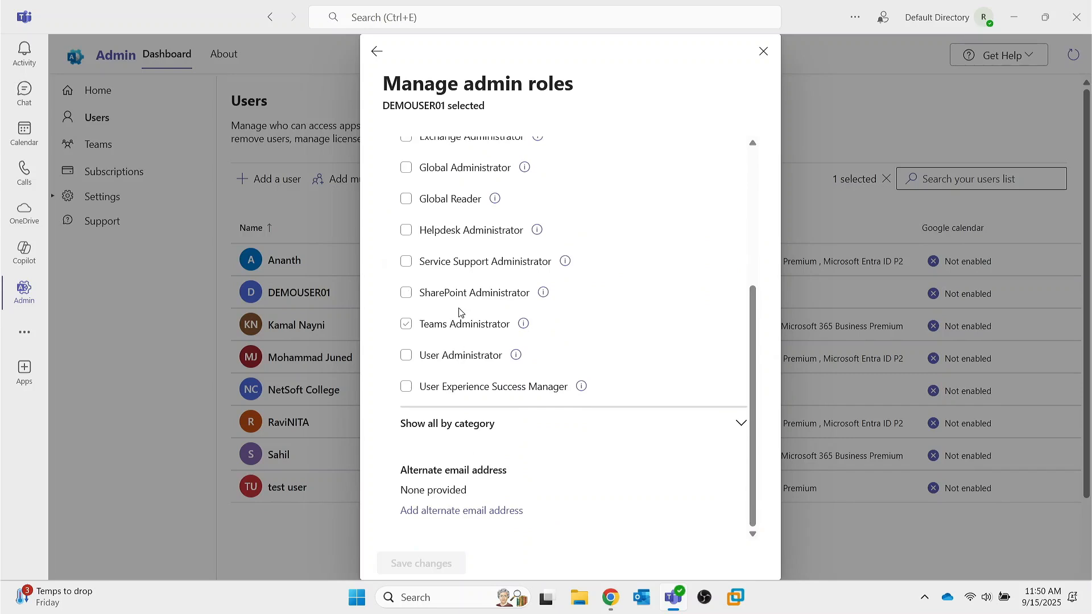
click(407, 325)
click(407, 325)
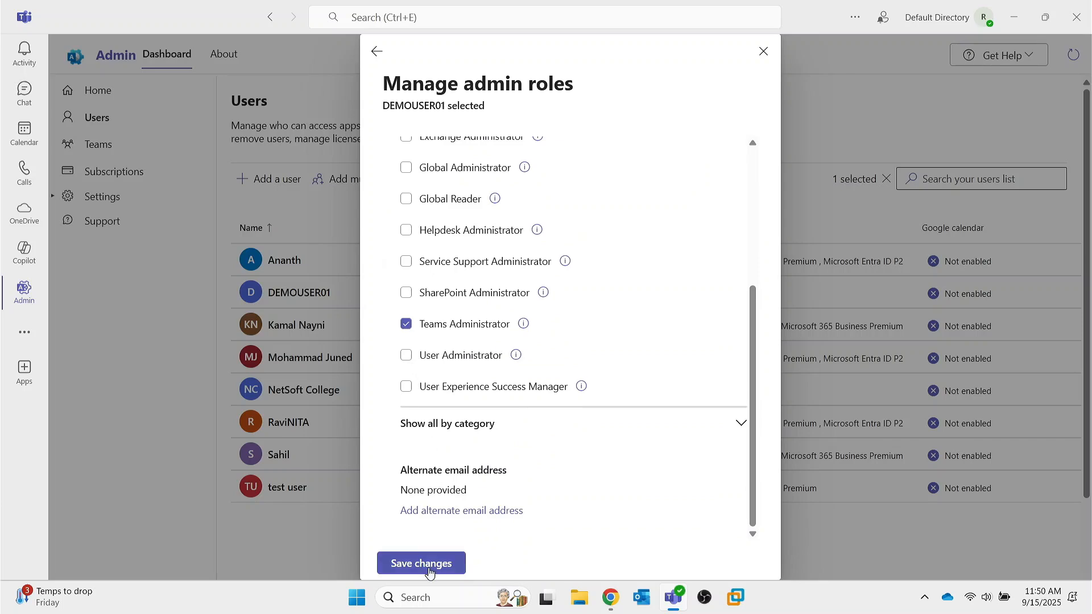
scroll(616, 215, up, 4)
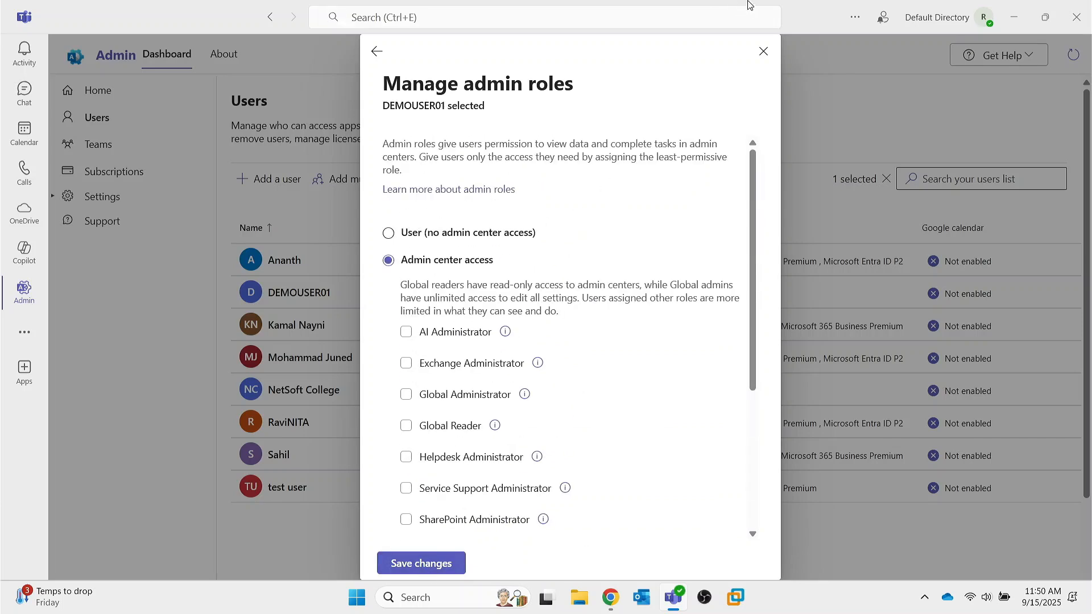
click(763, 52)
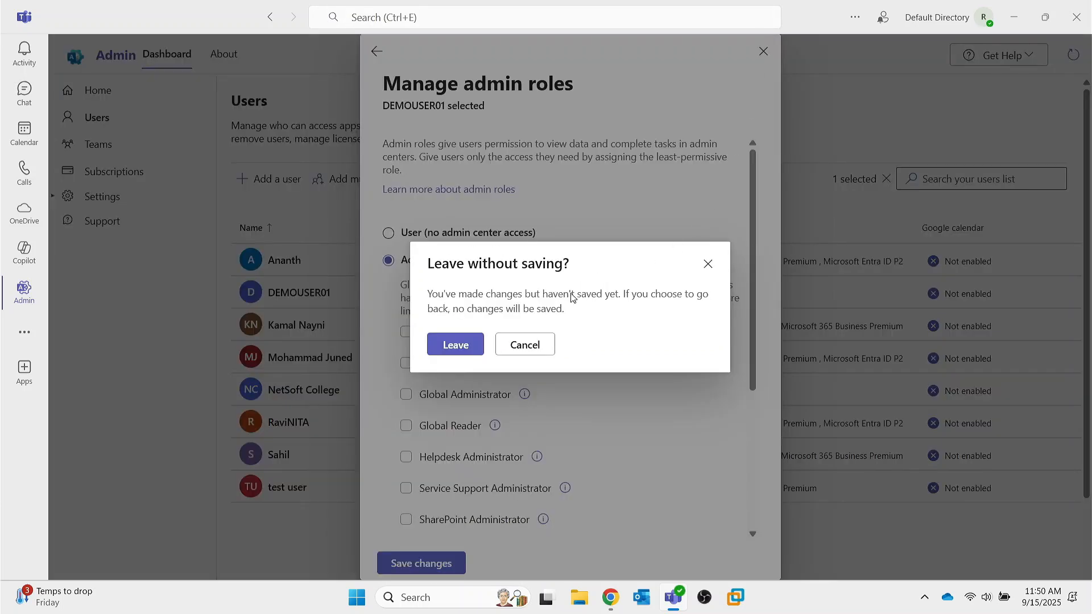
click(481, 345)
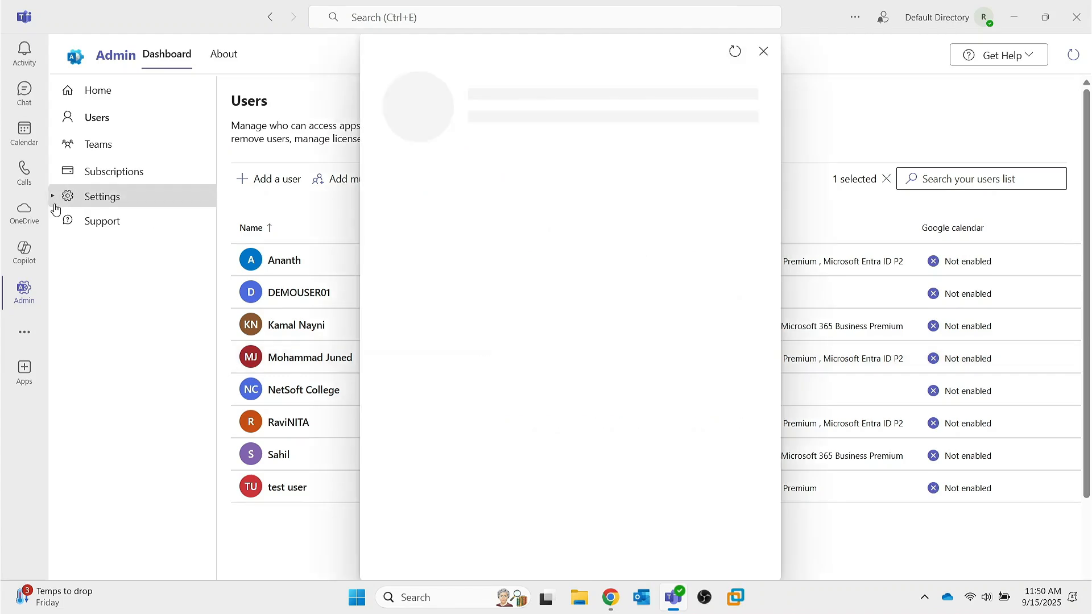
Step: From the DEMO2 channel's people list, remove DEMOUSER01 from the DEMO team's members and view the team's further options
click(28, 98)
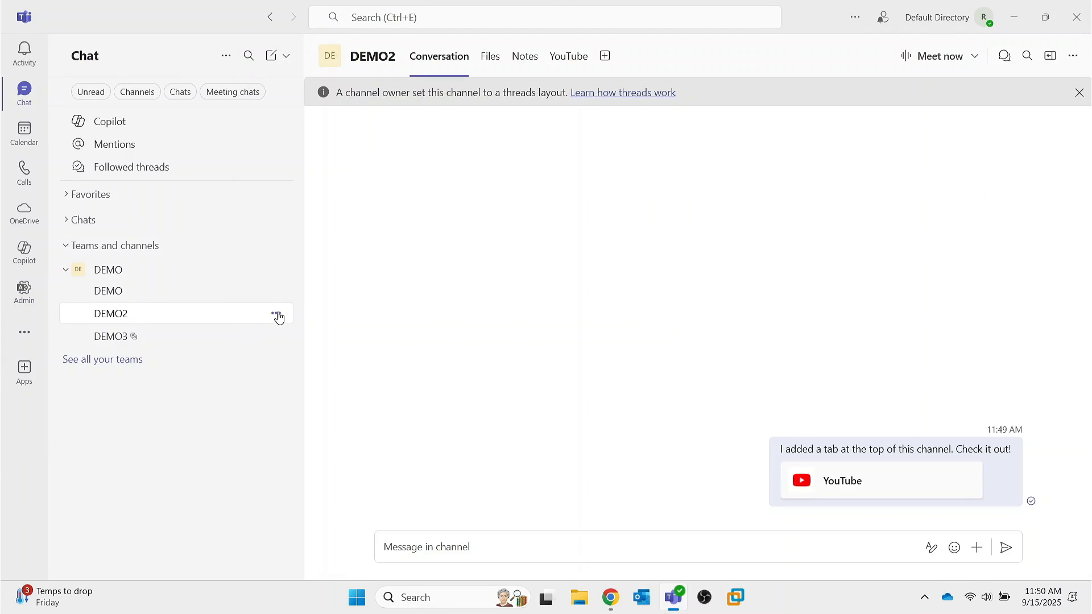
click(1053, 61)
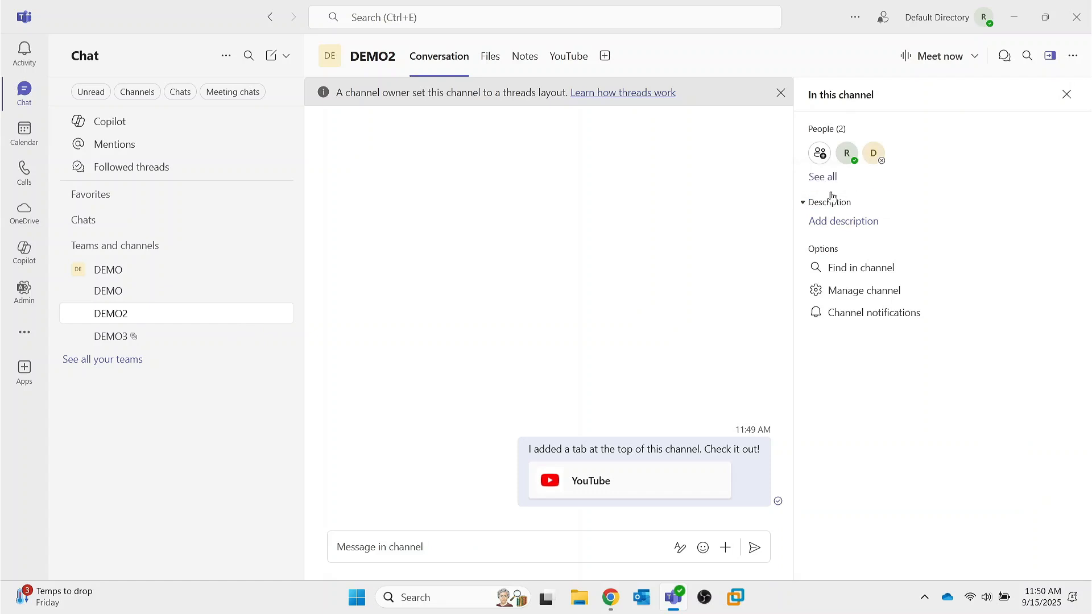
click(829, 176)
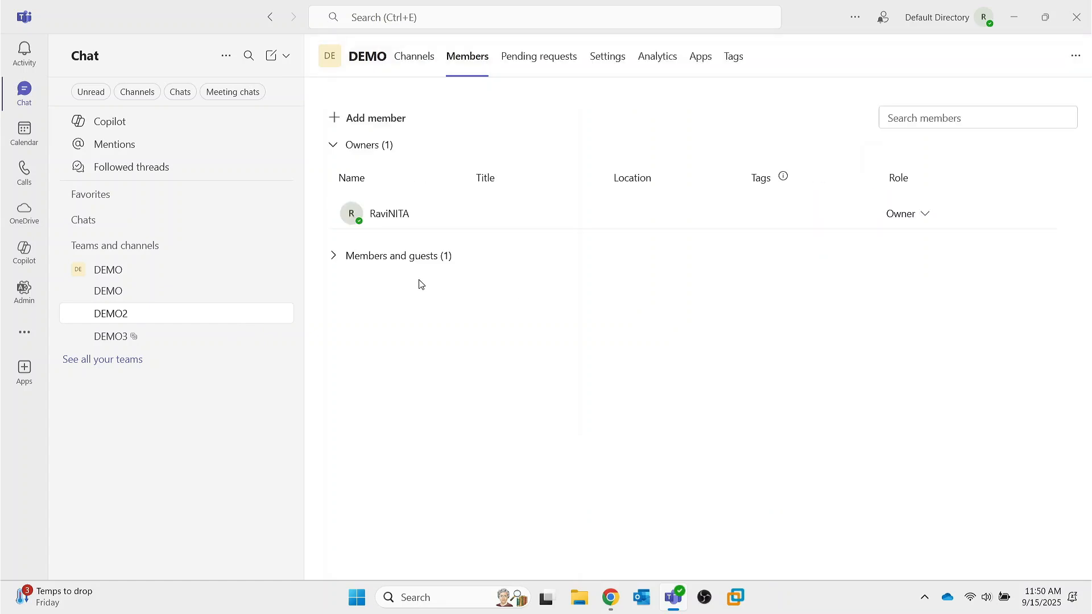
click(334, 256)
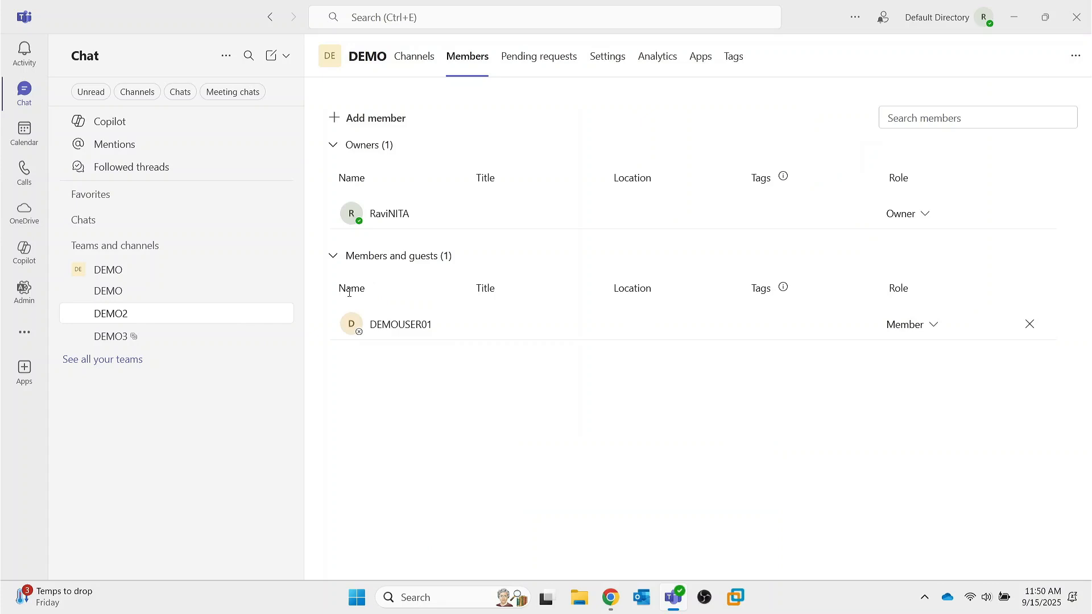
click(1030, 325)
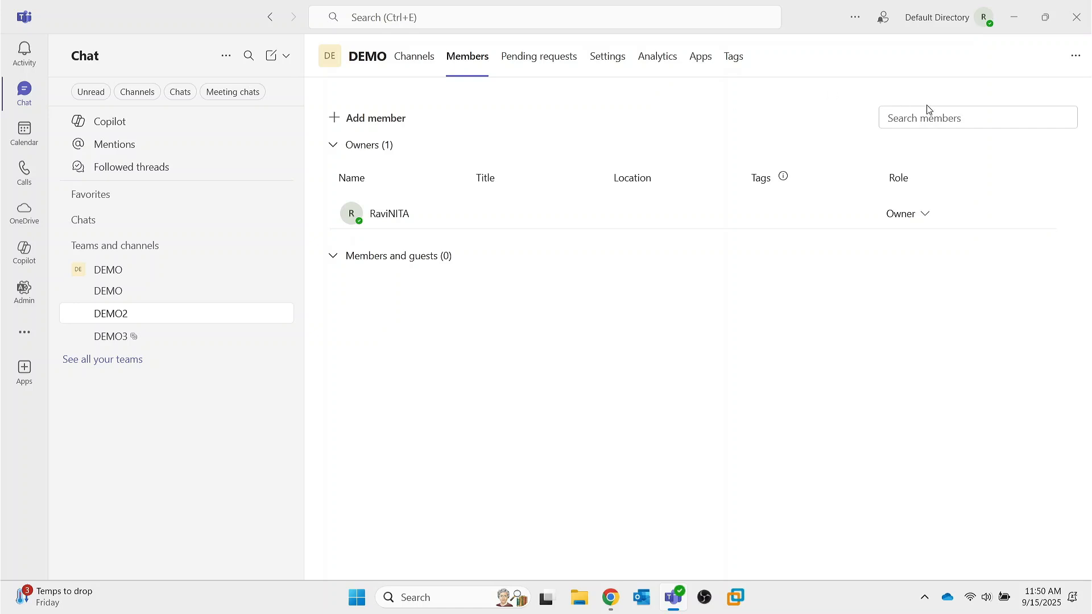
click(1075, 56)
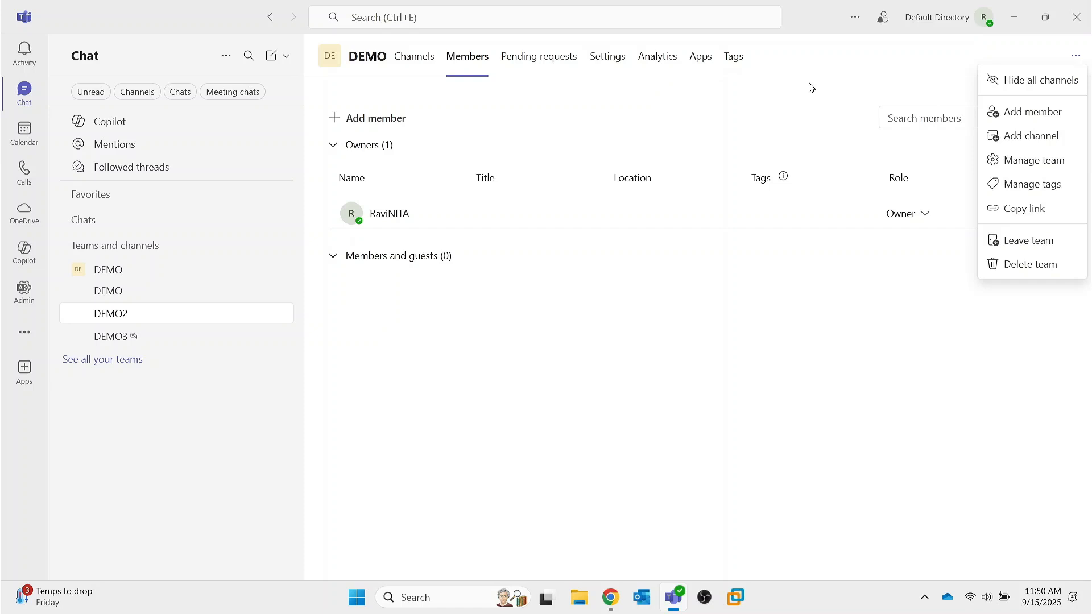
click(782, 342)
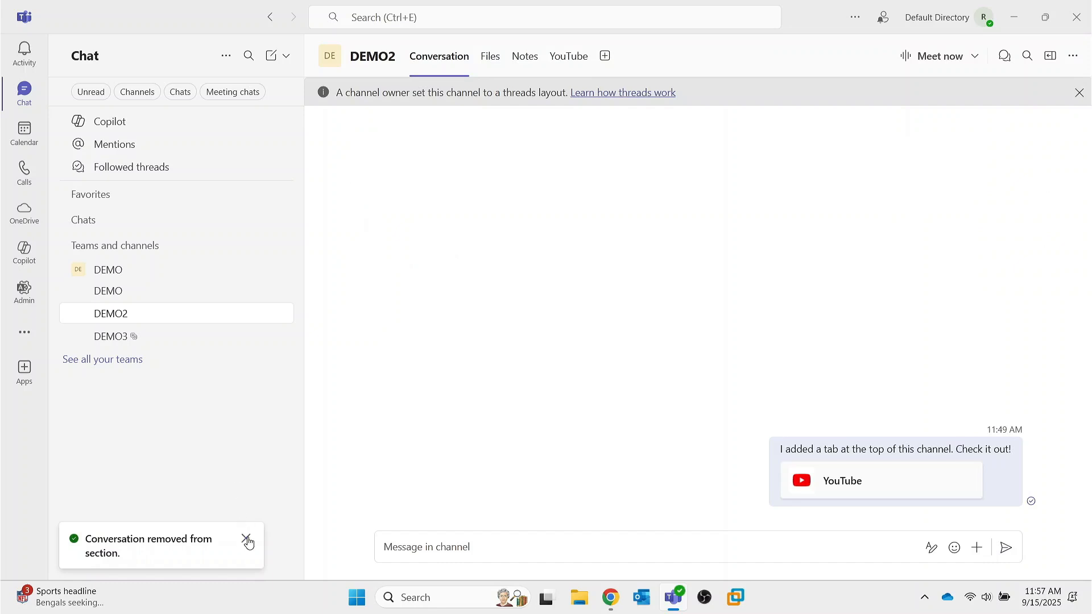
Step: Dismiss the notification and show the DEMO2 channel in the Favorites section
click(244, 539)
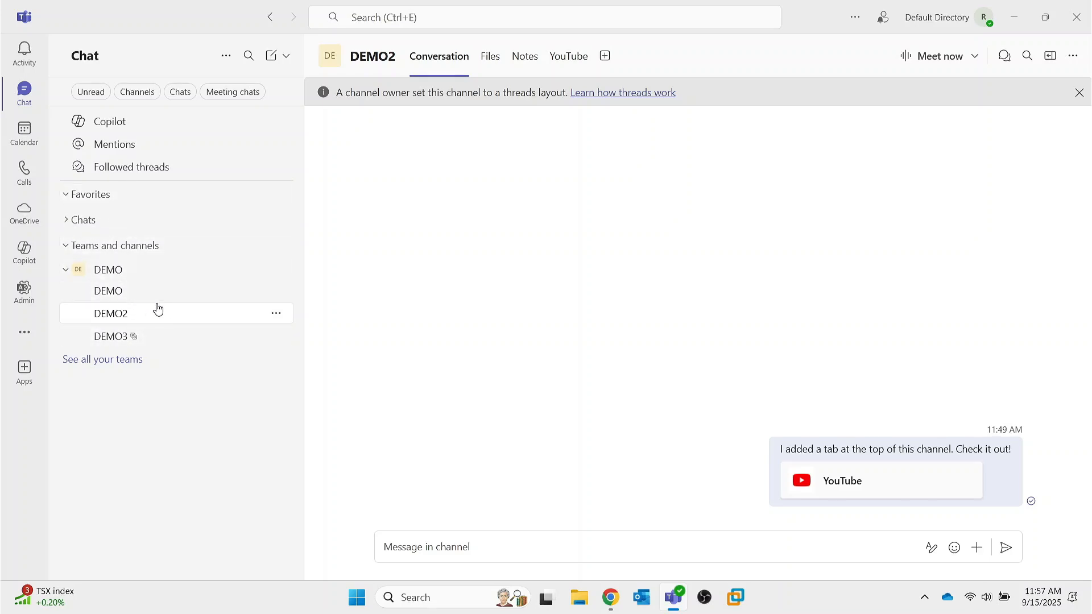
click(277, 315)
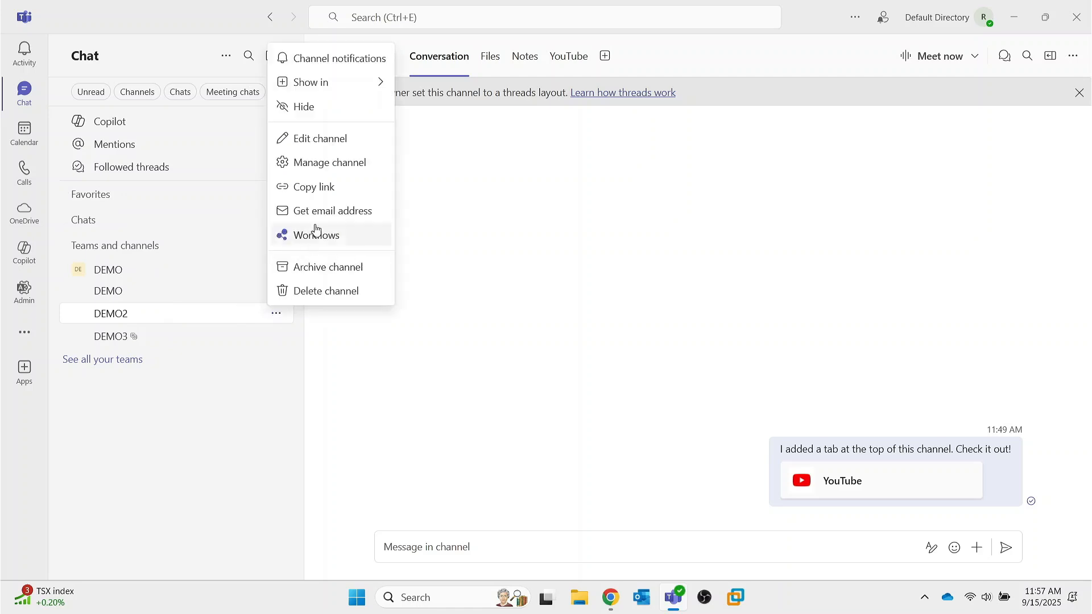
mouse_move(346, 82)
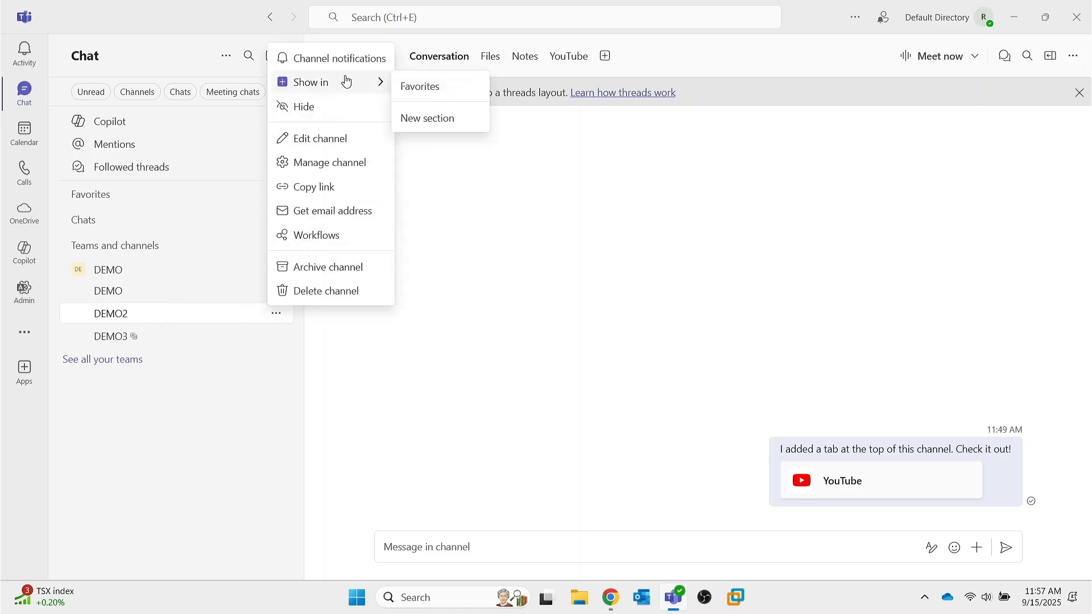
click(421, 85)
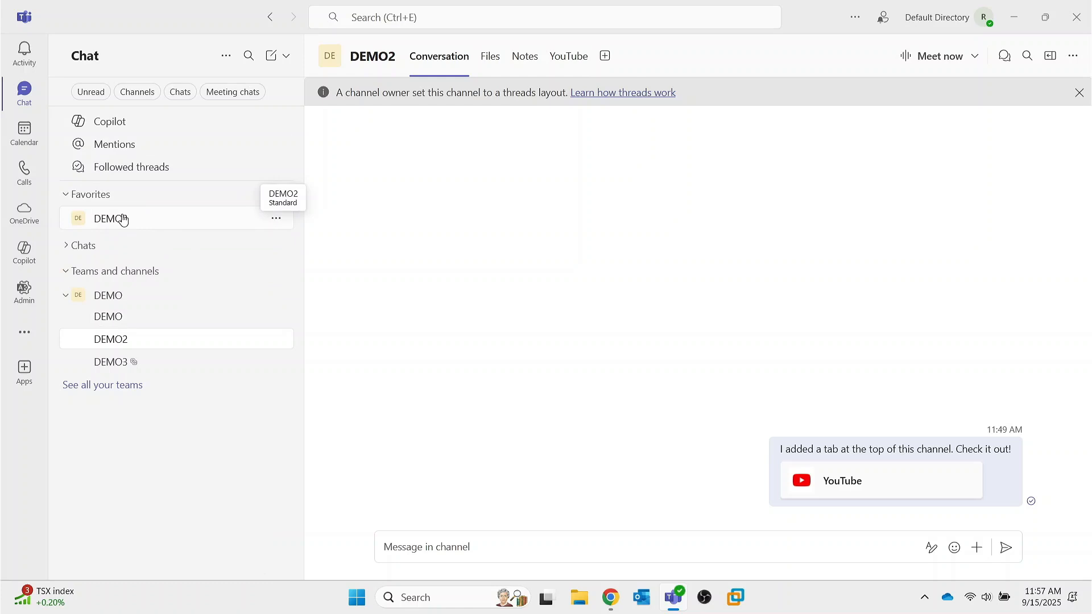
Step: Set DEMO2's notifications for all new messages to Show in Activity and banner, include thread replies, and save
click(278, 220)
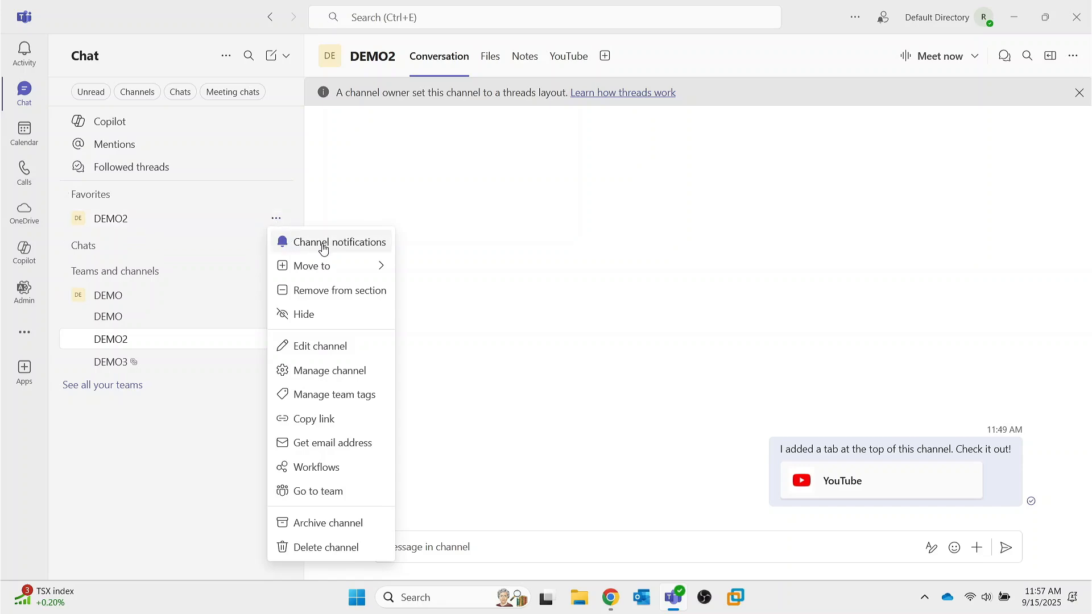
click(322, 244)
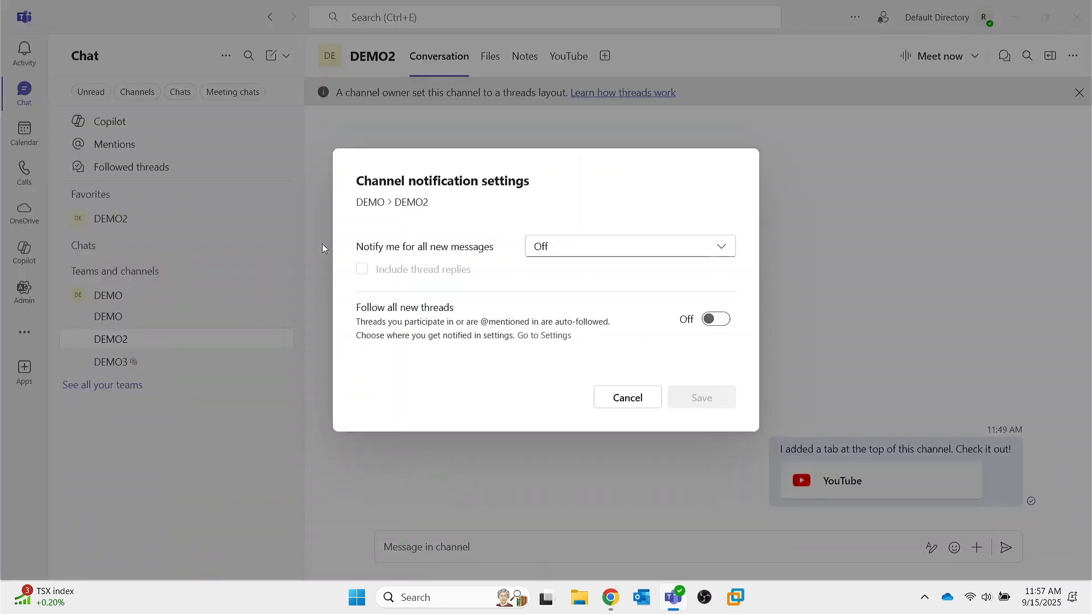
click(554, 245)
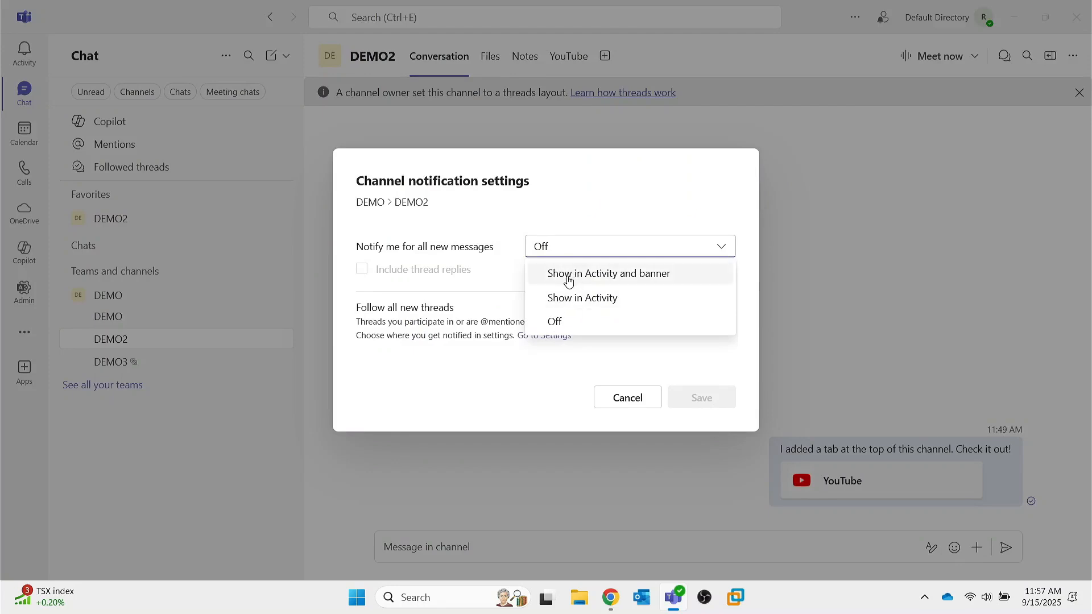
click(589, 277)
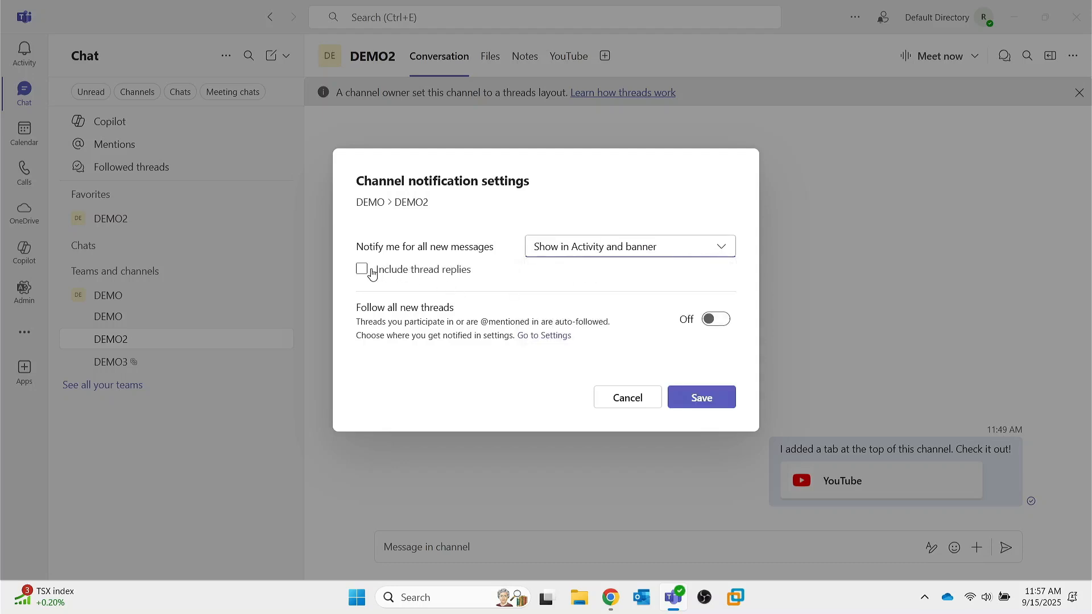
click(363, 270)
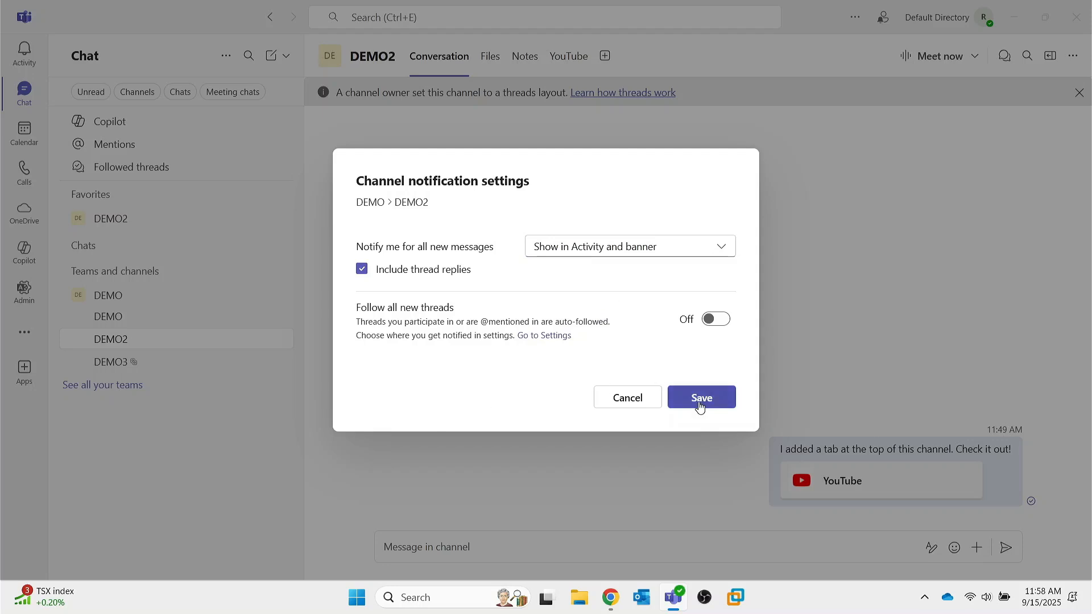
click(700, 402)
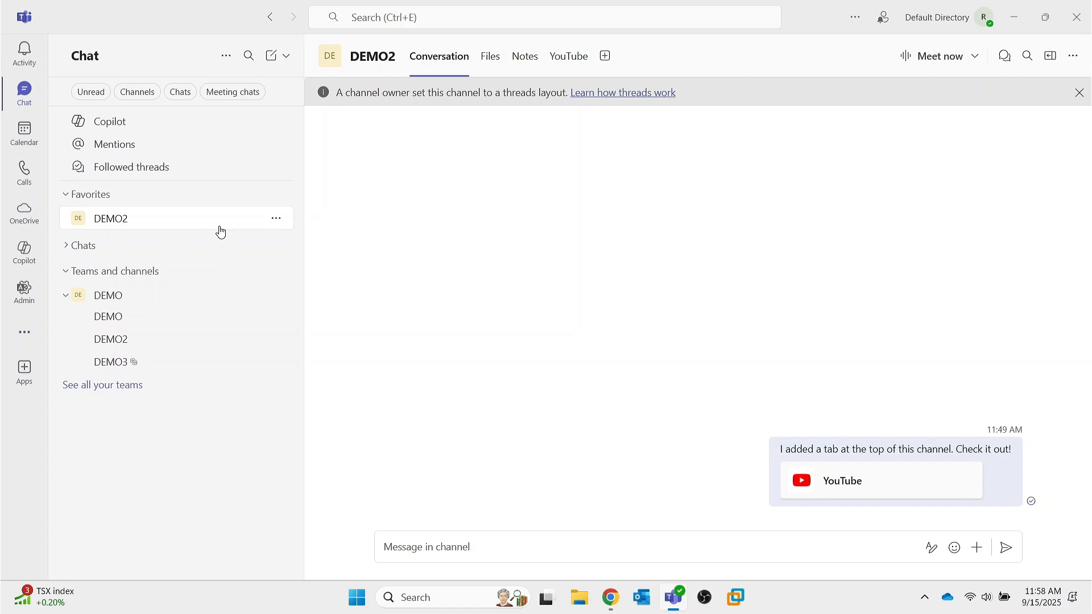
Step: Remove the DEMO2 channel from the Favorites section
click(275, 222)
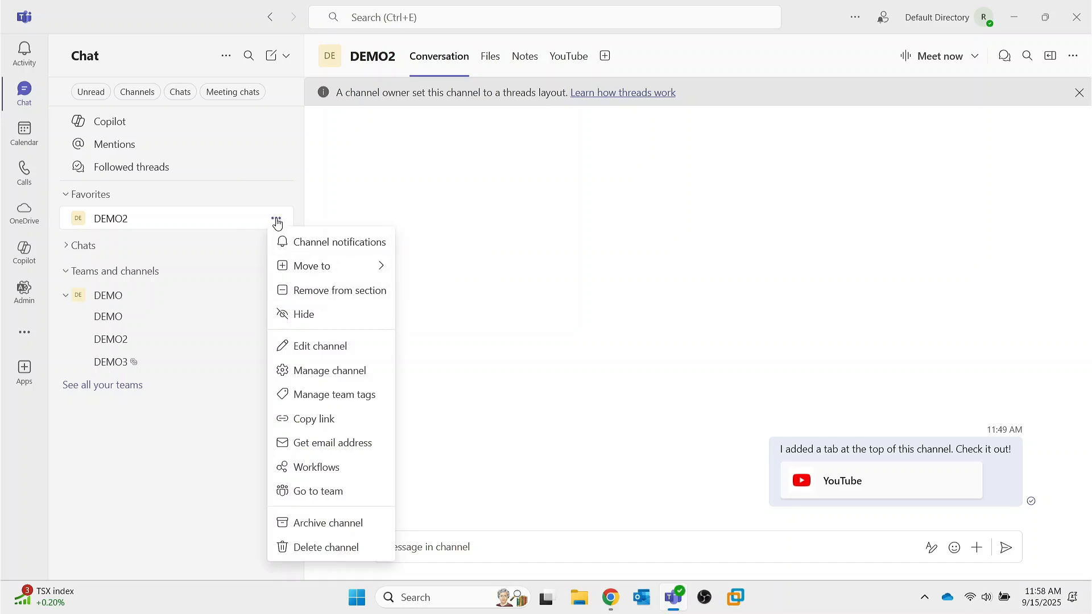
click(328, 300)
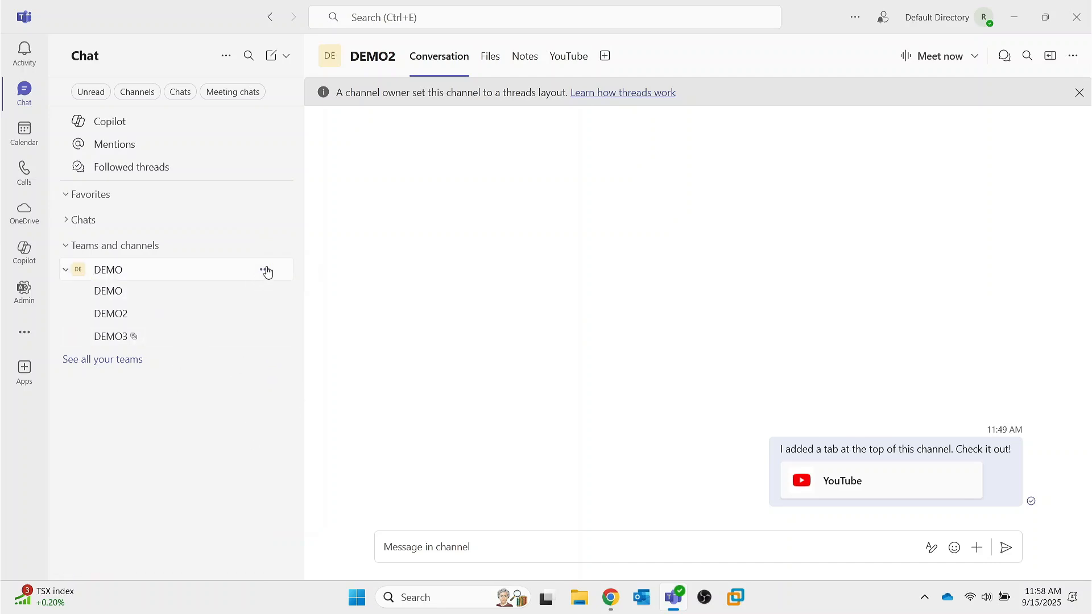
Step: Start deleting the DEMO team and acknowledge that everything will be deleted
click(268, 272)
click(313, 501)
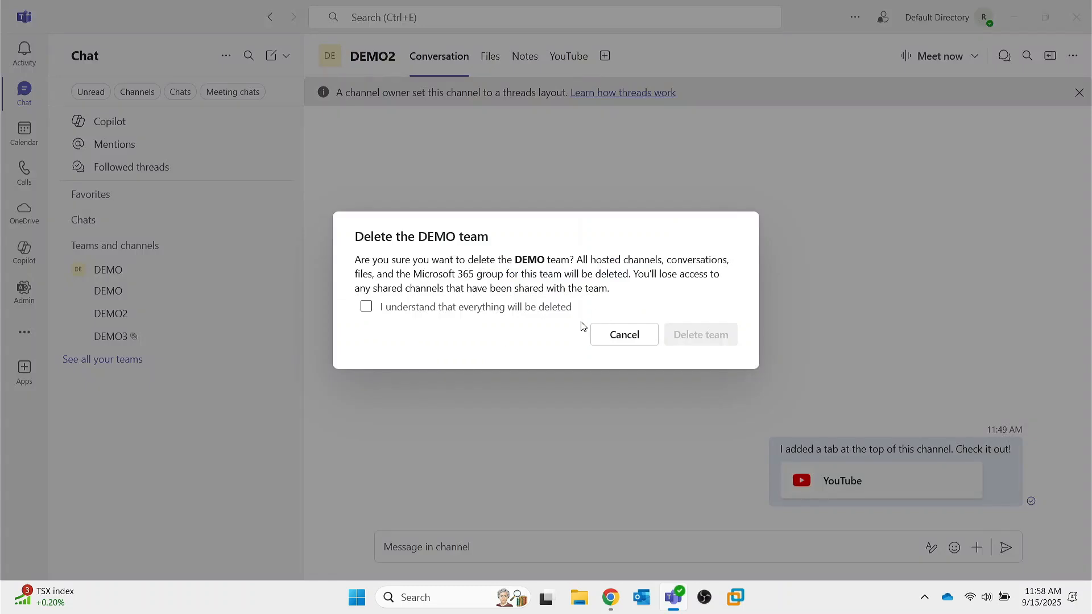
click(547, 309)
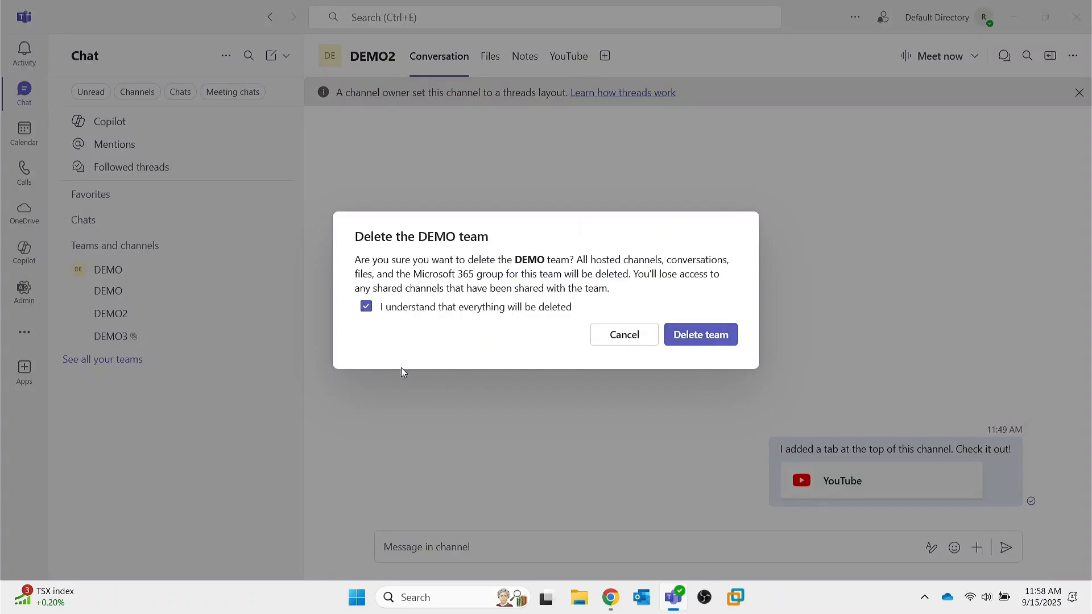